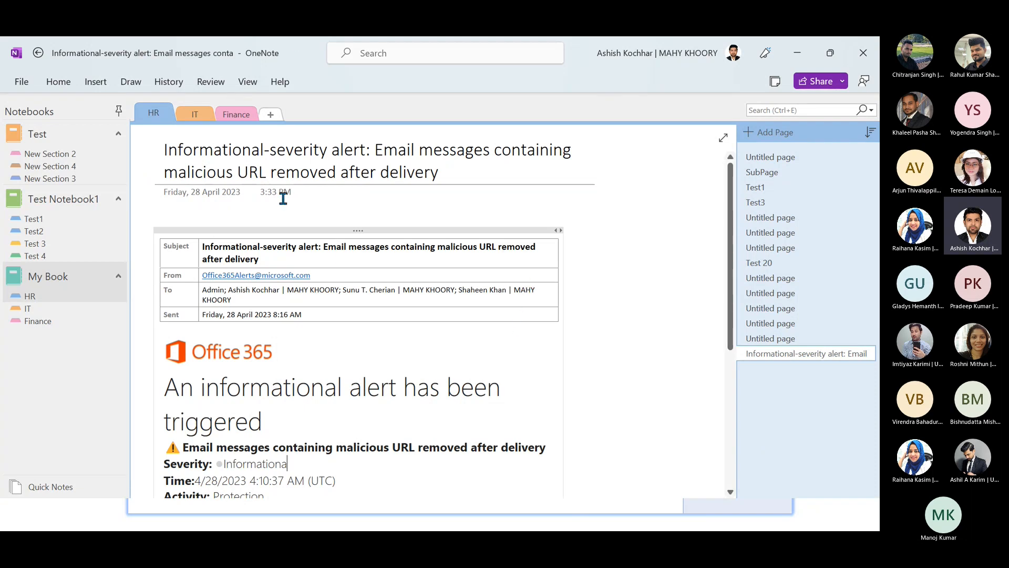
# - Check the page version options for the informational alert page in the HR section
pyautogui.click(169, 82)
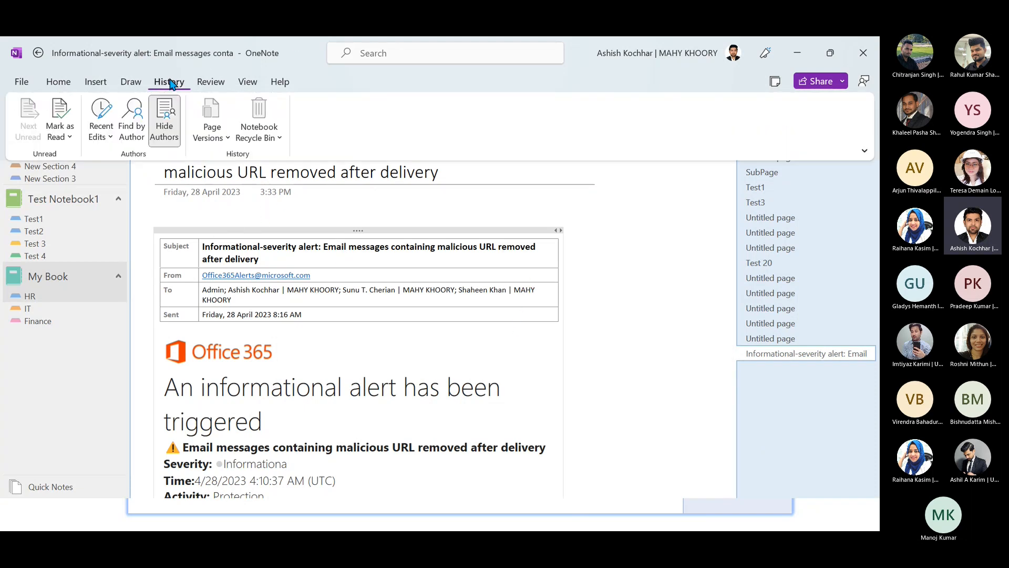
pyautogui.click(200, 143)
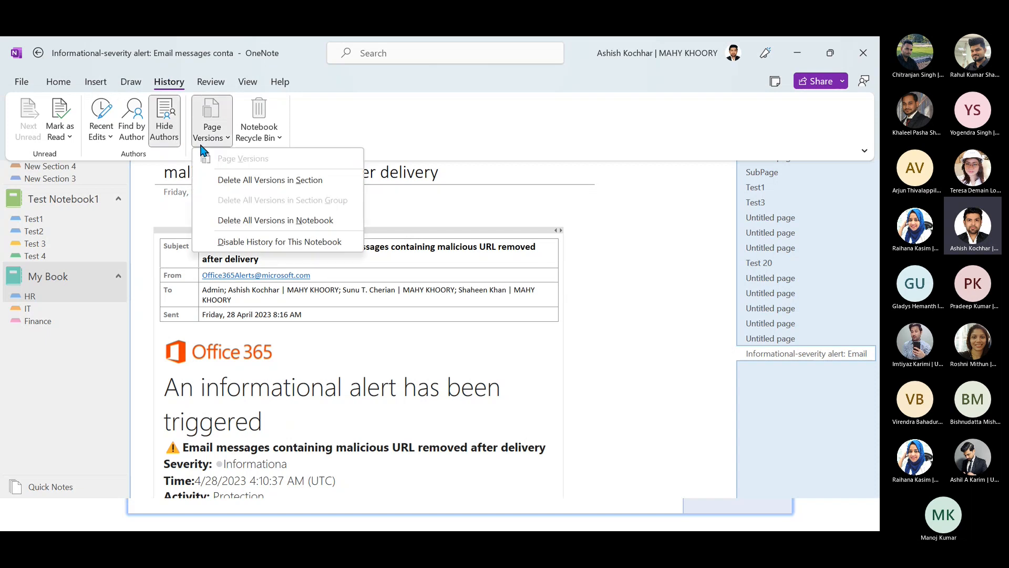
pyautogui.click(647, 353)
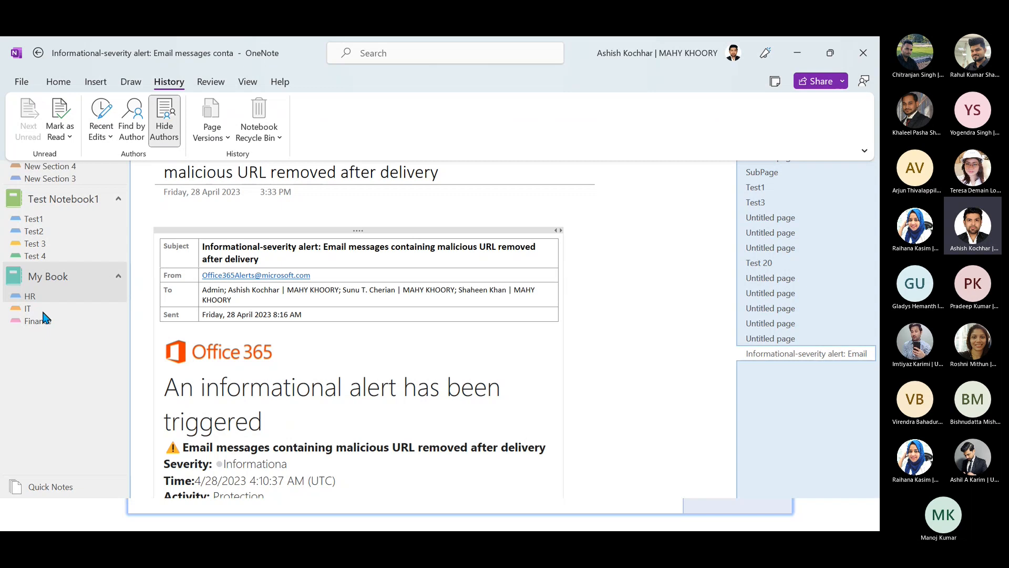
# - Open the Test2 section of Test Notebook1 and check whether page versions are available for its page
pyautogui.click(34, 223)
pyautogui.click(34, 231)
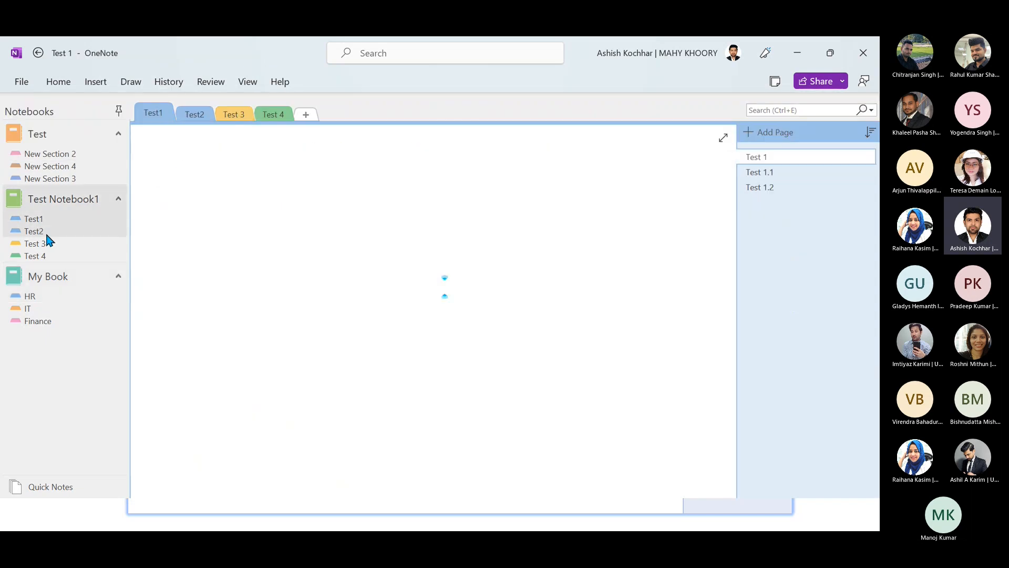
pyautogui.click(173, 84)
pyautogui.click(217, 134)
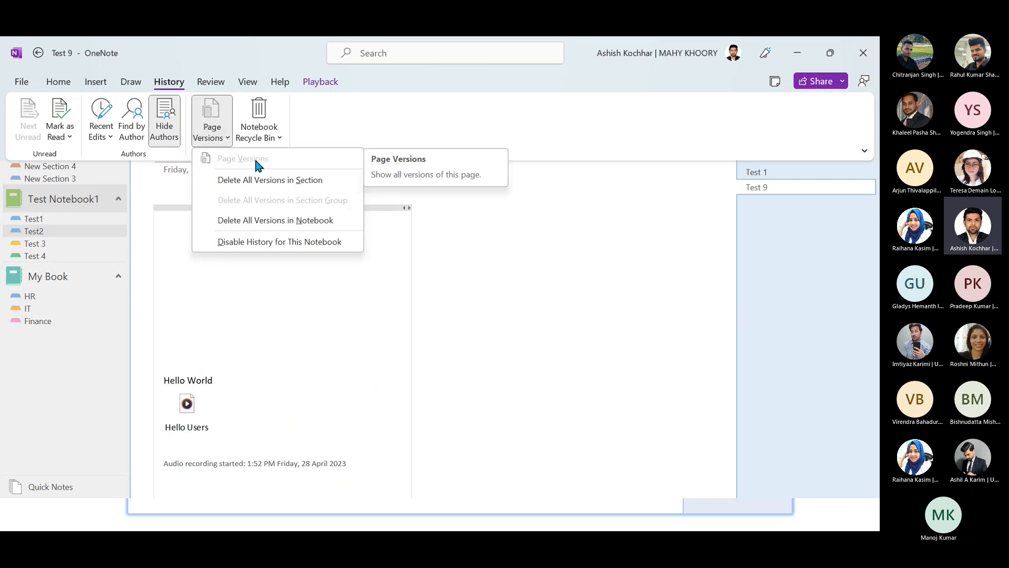
pyautogui.click(609, 316)
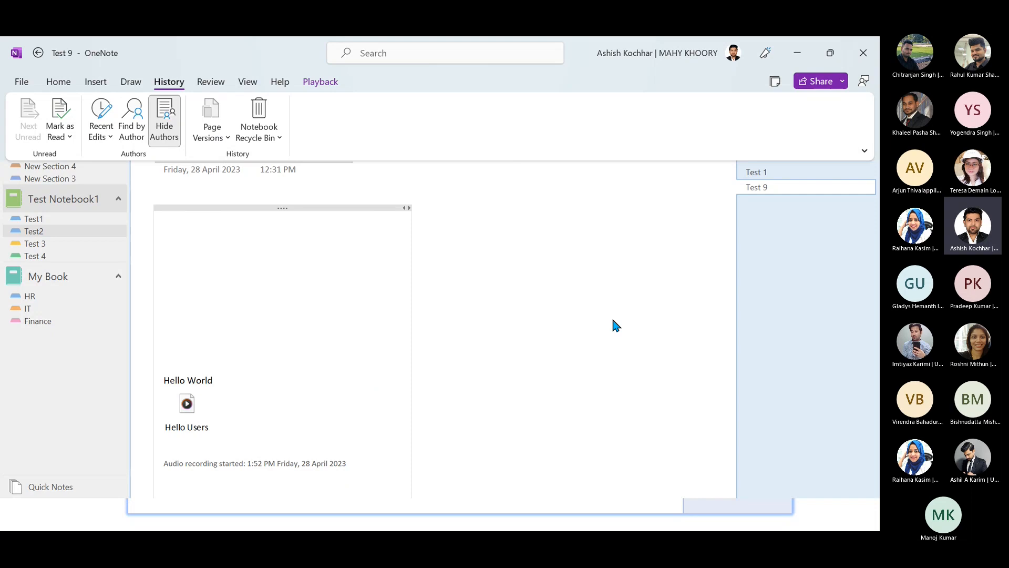
# - Recheck the version options for the Test 9 page and review the time ranges offered for recent edits
pyautogui.click(574, 301)
pyautogui.click(169, 82)
pyautogui.click(218, 131)
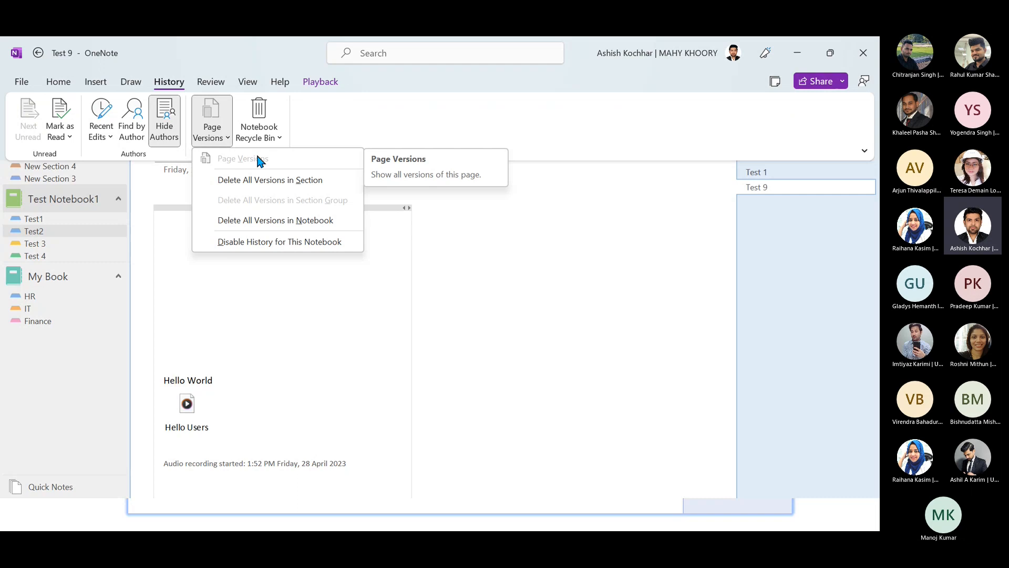
pyautogui.click(105, 137)
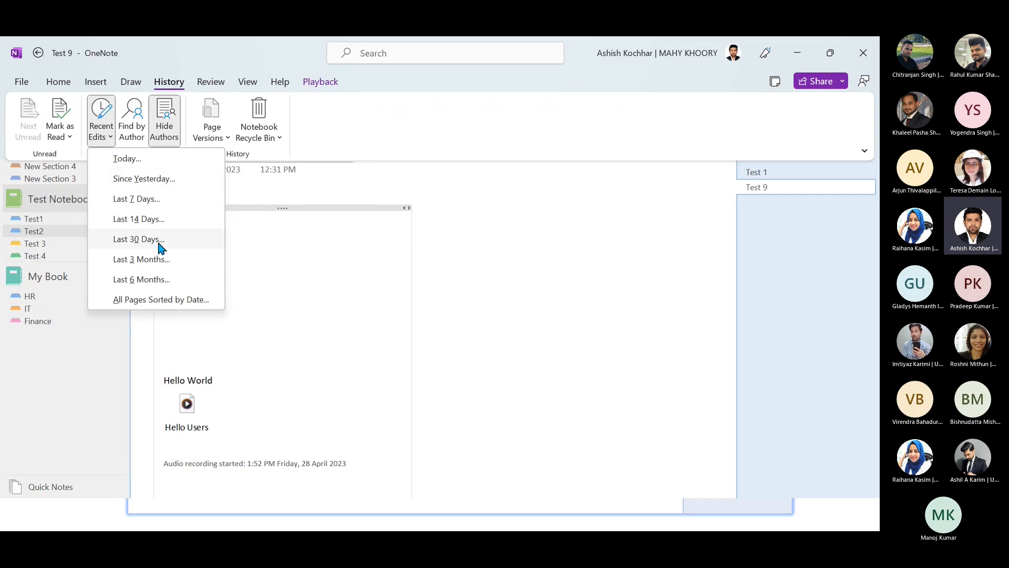
pyautogui.click(44, 245)
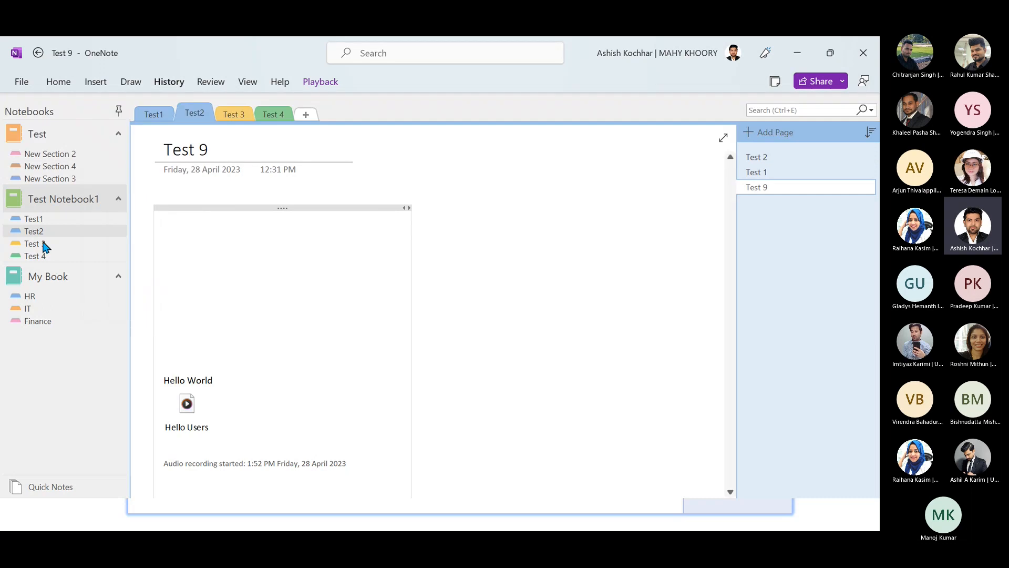
# - In New Section 2 of the Test notebook, show the versions of the Bad one page and view the 27/04/2023 version before returning
pyautogui.click(68, 153)
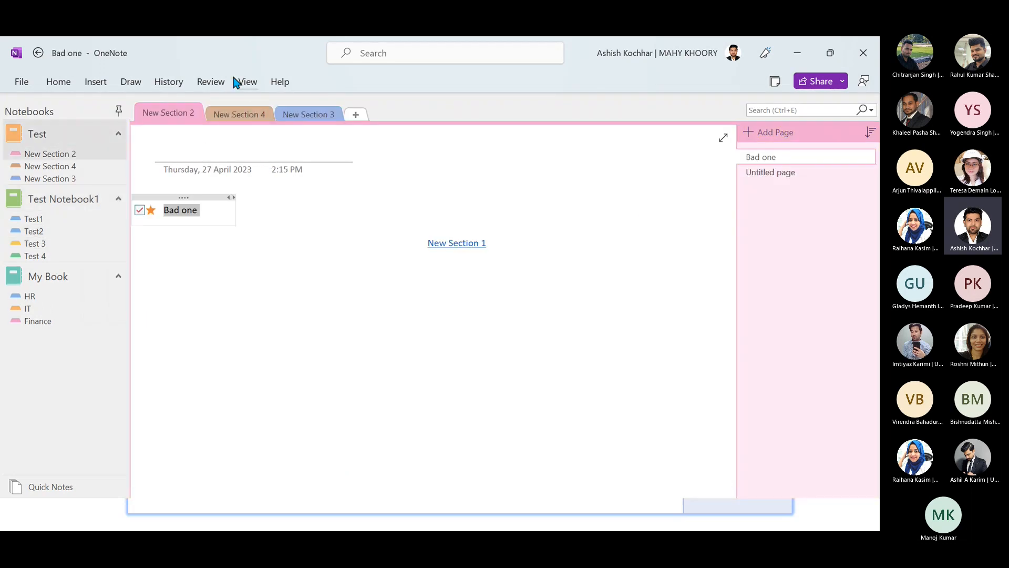
pyautogui.click(173, 83)
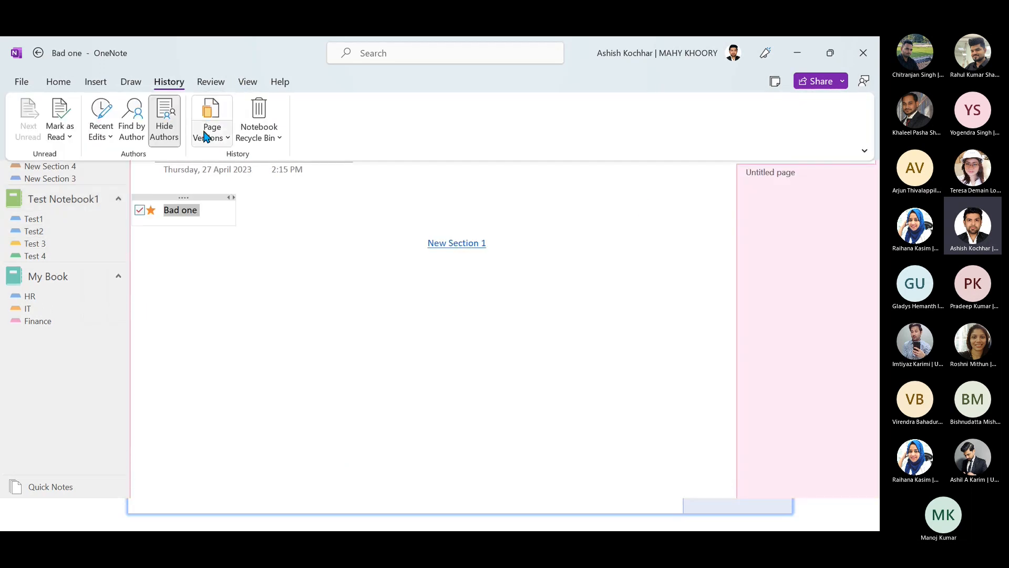
pyautogui.click(208, 134)
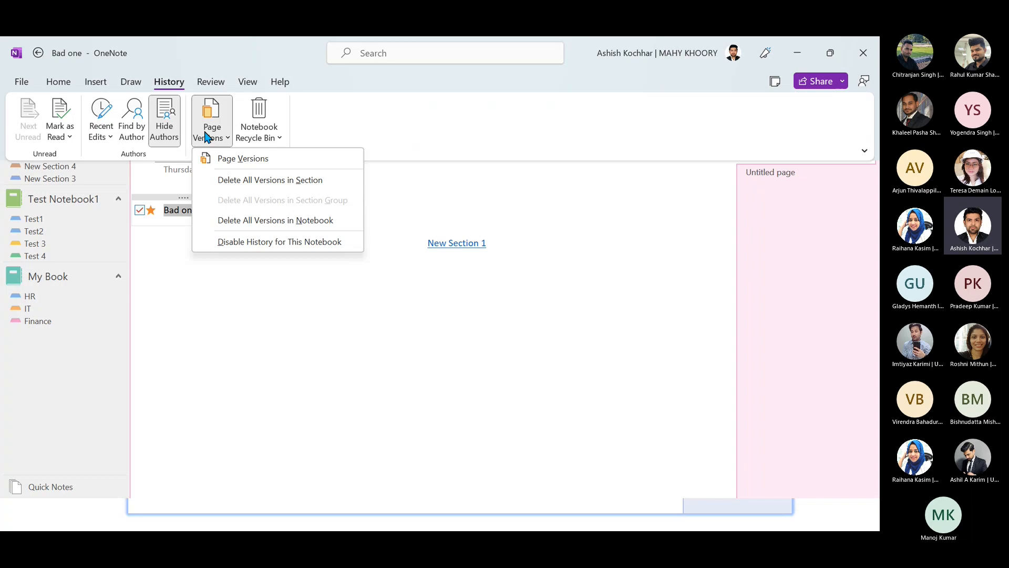
pyautogui.click(239, 165)
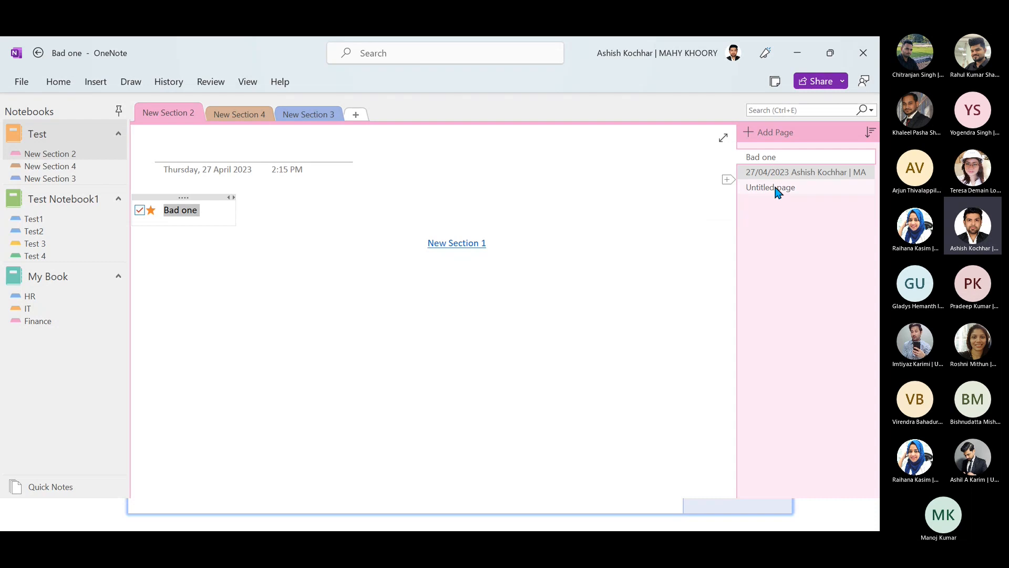
pyautogui.click(788, 173)
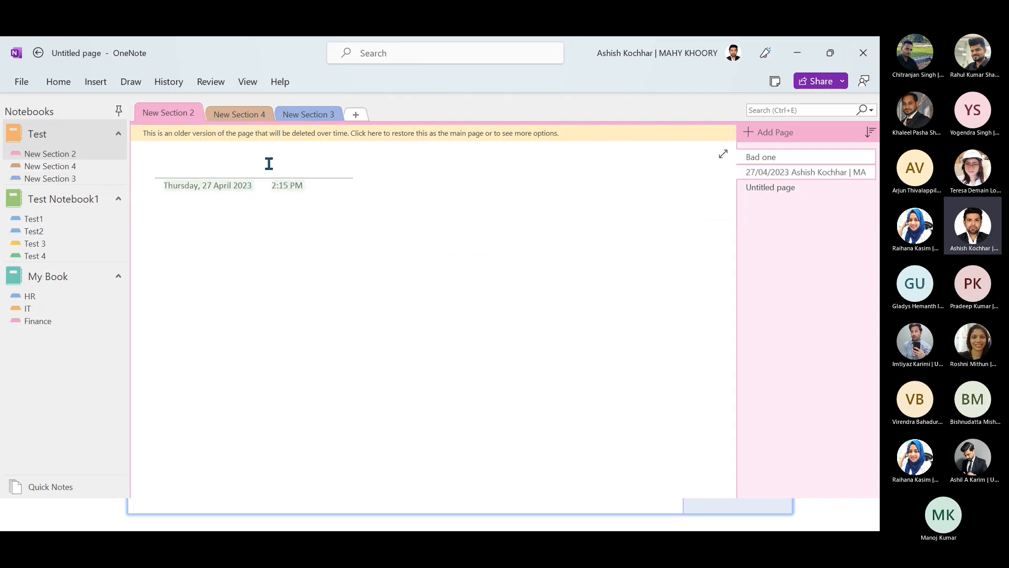
pyautogui.click(762, 156)
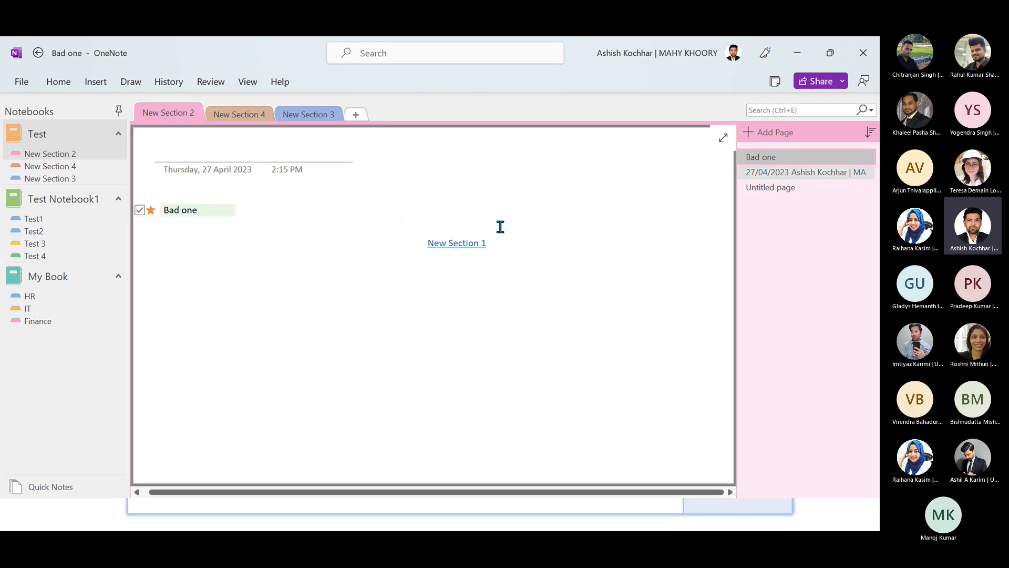
# - Review the page version commands and the recent edits time ranges for the Bad one page
pyautogui.click(181, 82)
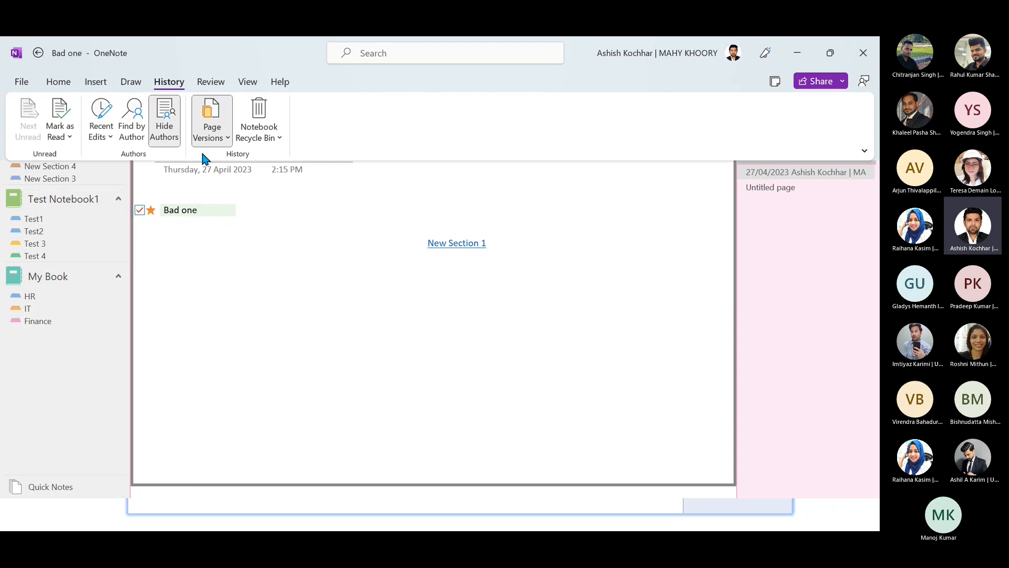
pyautogui.click(220, 135)
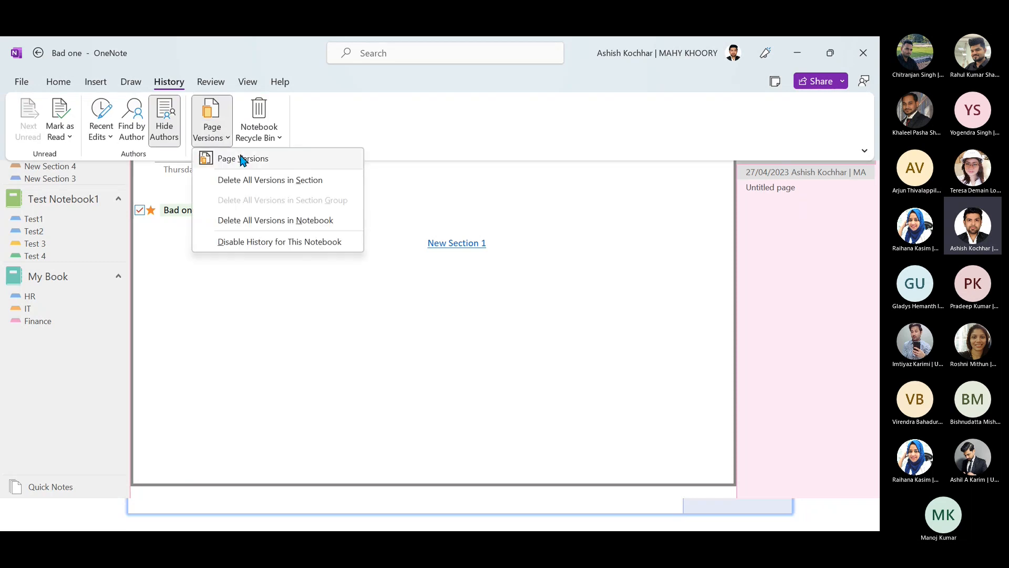
pyautogui.click(105, 138)
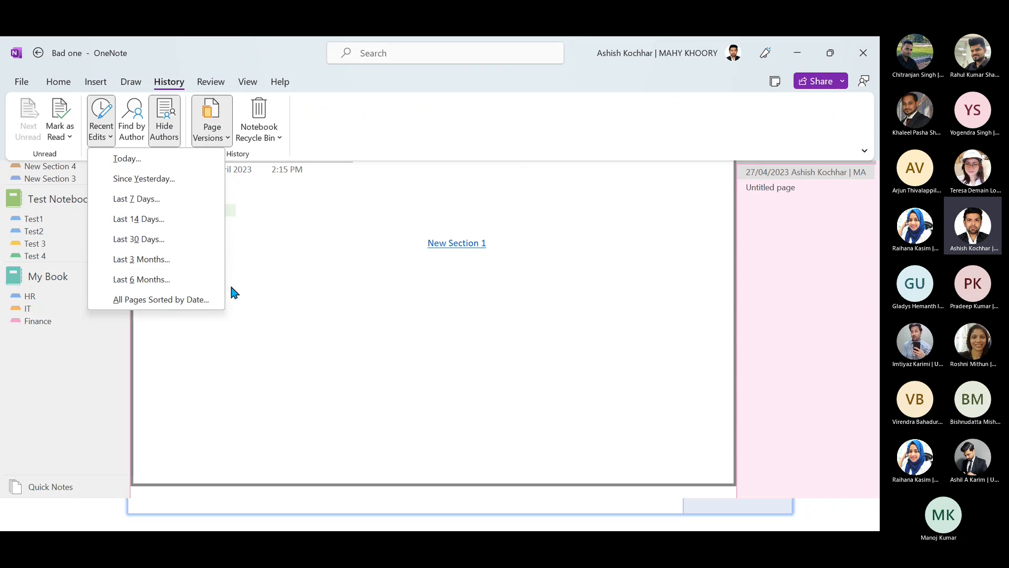
pyautogui.press('Escape')
pyautogui.press('Escape')
# - Switch to the slide presentation and advance to the OneNote background format slide
pyautogui.hotkey('alt', 'Tab')
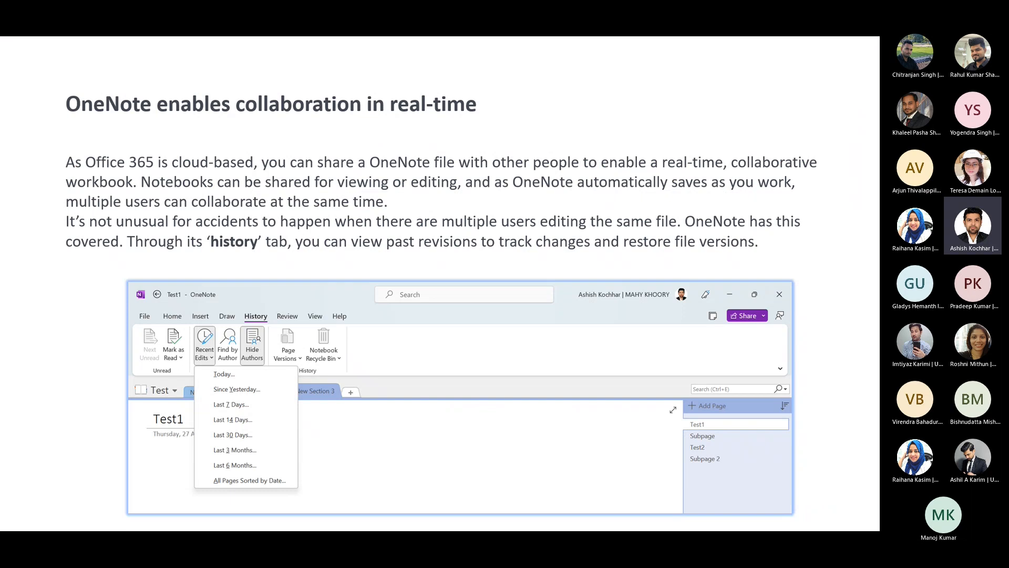
pyautogui.press('Right')
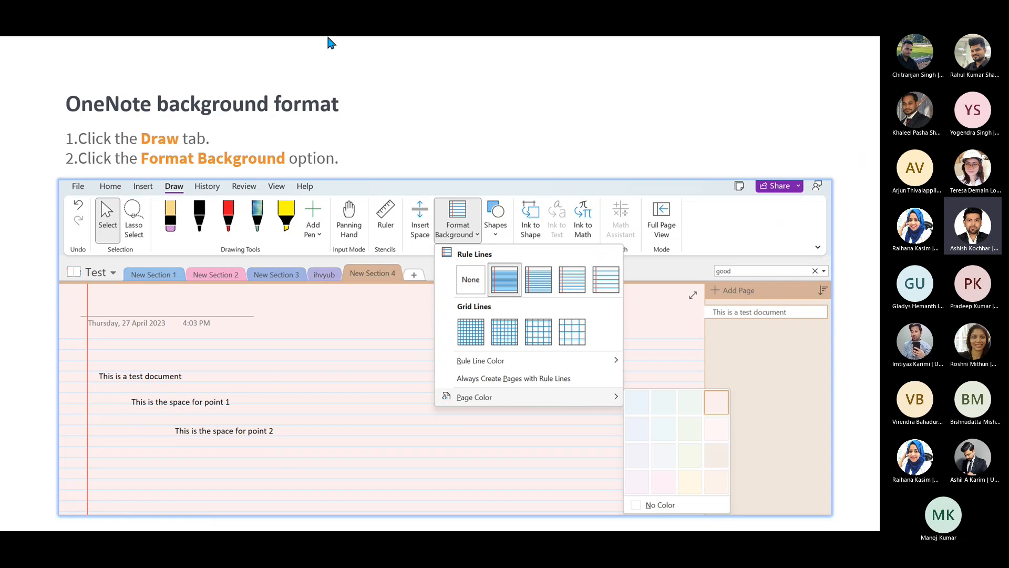
# - Switch back to OneNote and apply the narrowest rule lines to the Test1 page in My Book's Finance section
pyautogui.hotkey('alt', 'Tab')
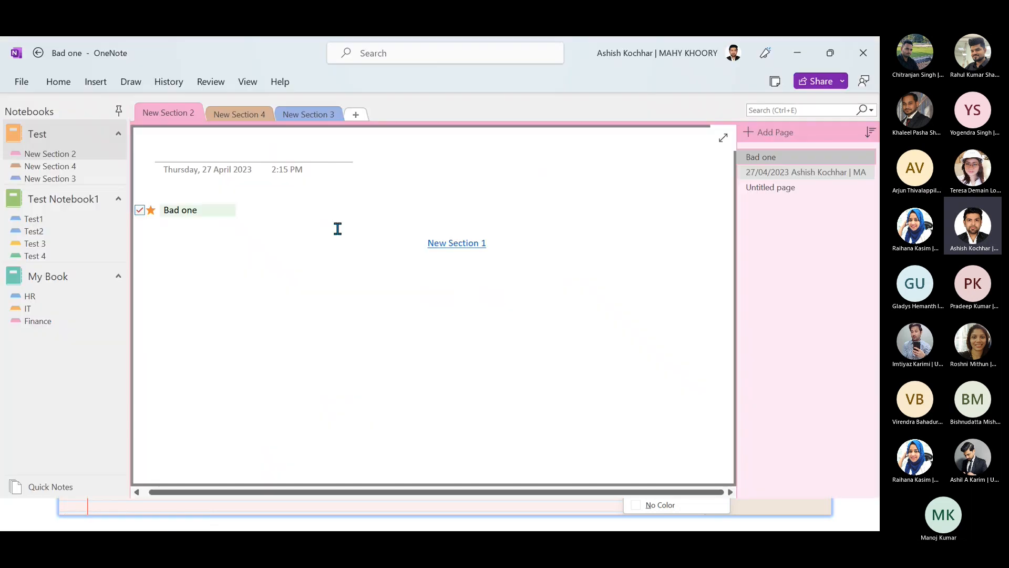
pyautogui.click(39, 309)
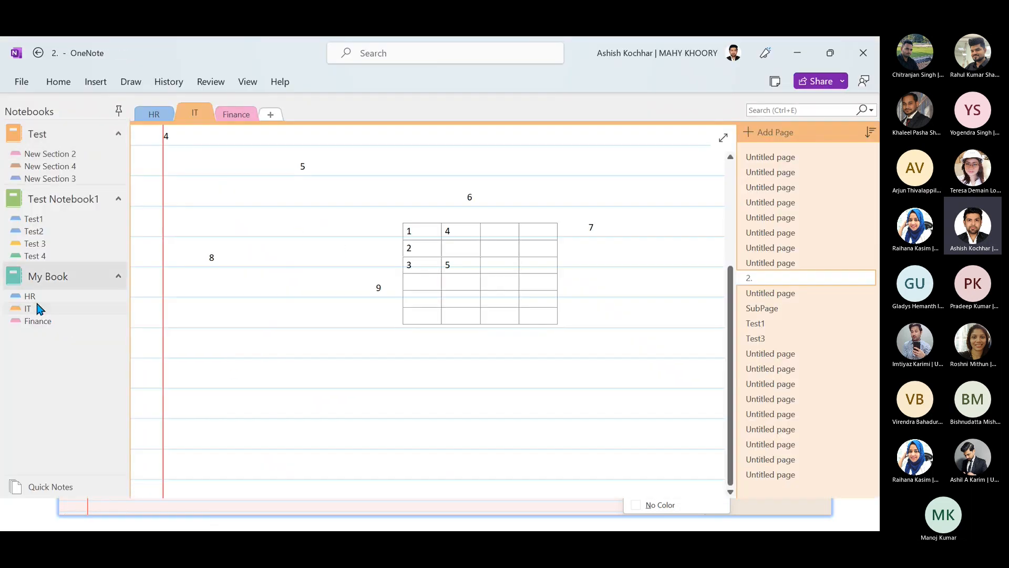
pyautogui.click(46, 324)
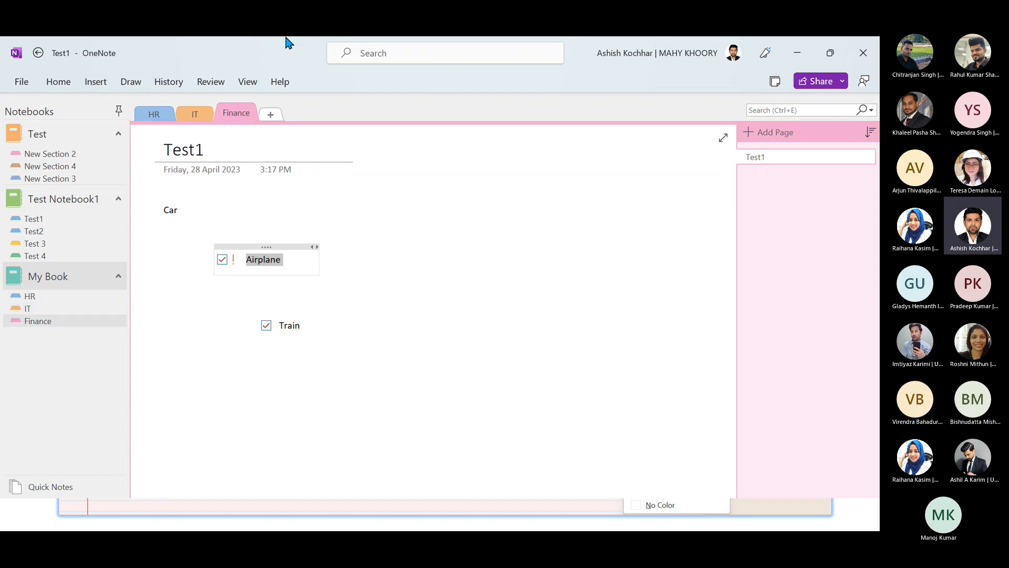
pyautogui.click(132, 84)
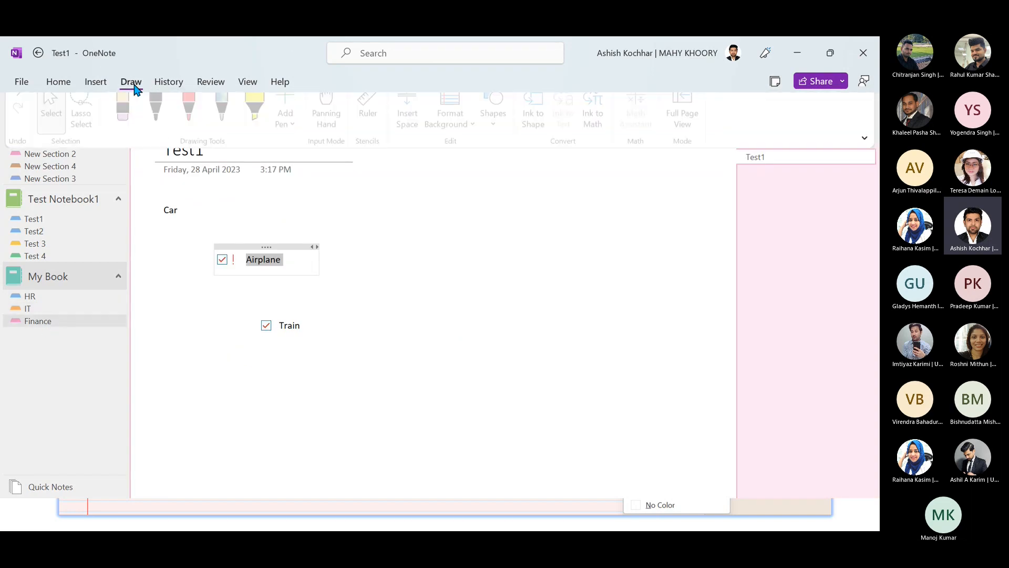
pyautogui.click(468, 137)
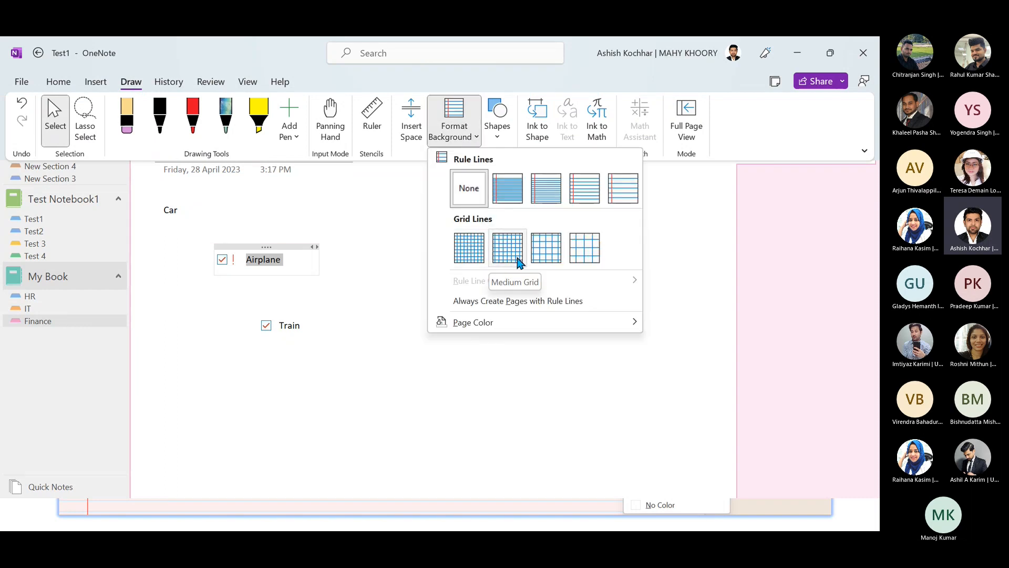
pyautogui.click(508, 196)
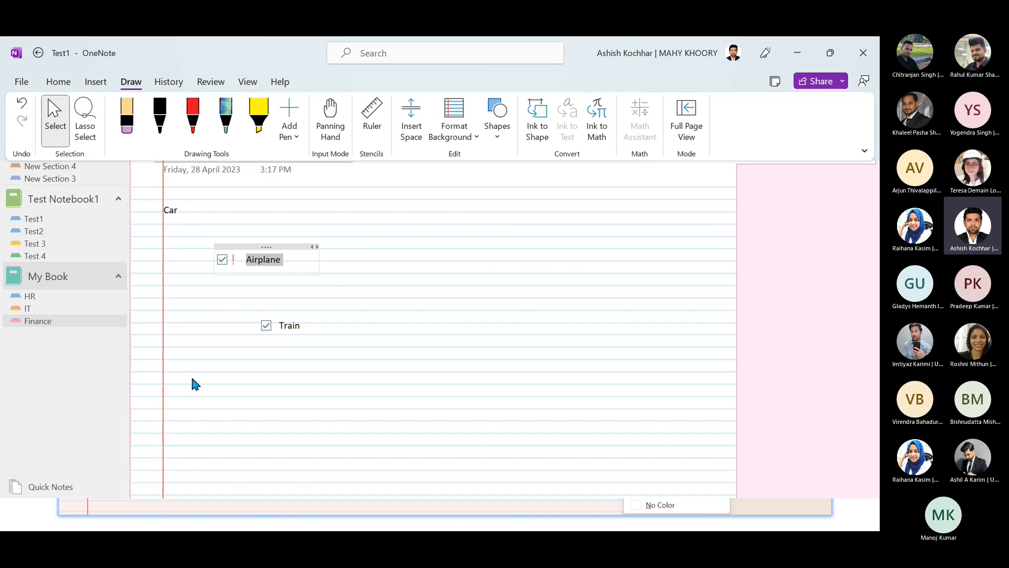
# - Set the page color of the Test1 page to light yellow
pyautogui.click(447, 135)
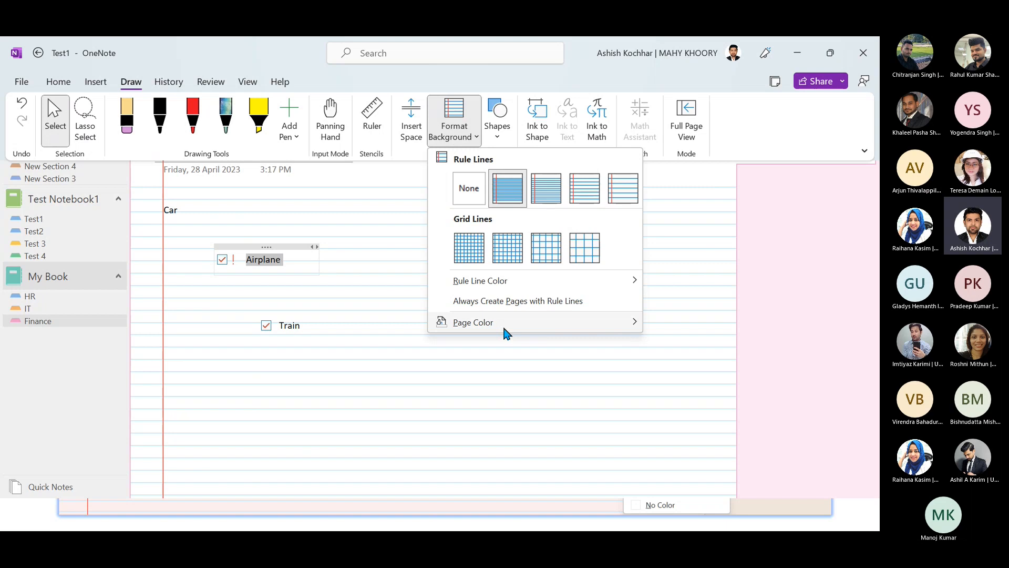
pyautogui.moveTo(502, 325)
pyautogui.click(733, 394)
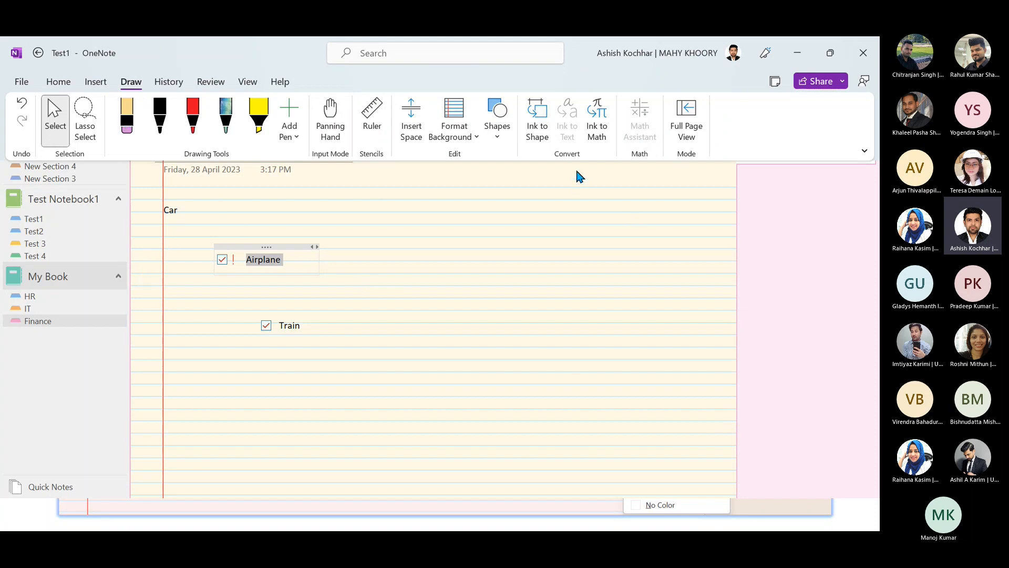
# - Add a note reading 1 on a ruled line below the Train item
pyautogui.click(274, 204)
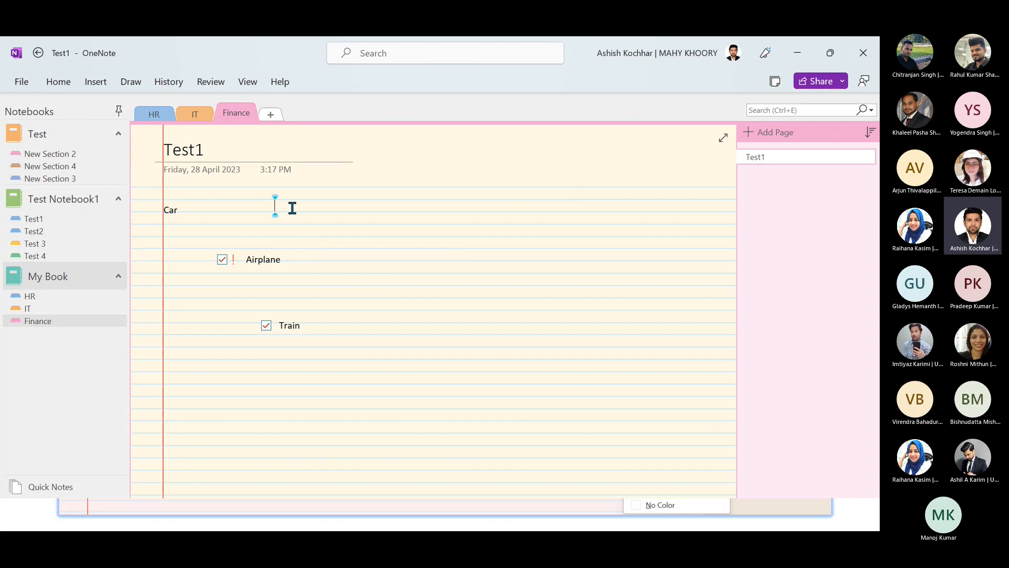
pyautogui.click(285, 216)
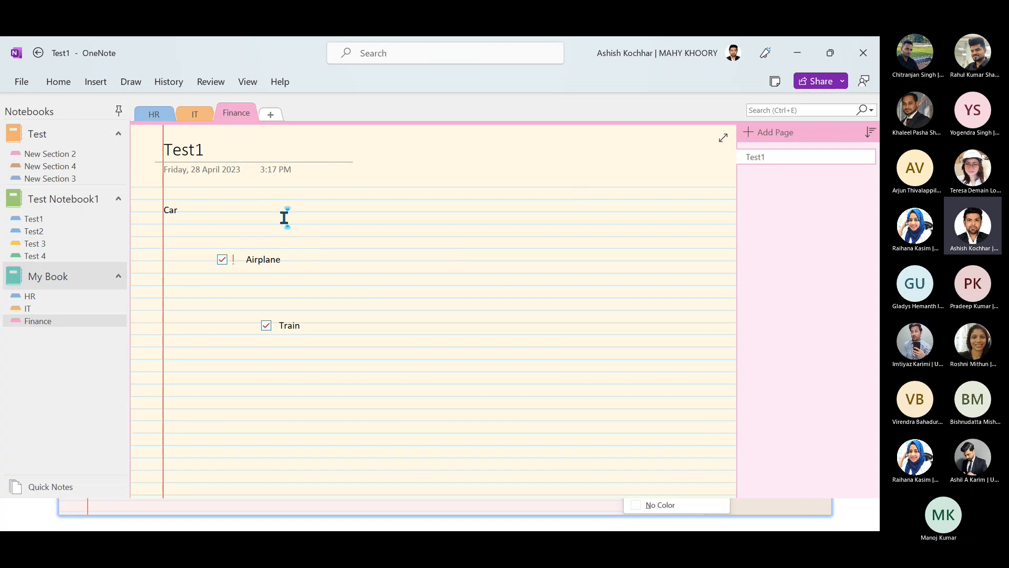
pyautogui.click(312, 229)
pyautogui.click(383, 276)
pyautogui.click(264, 390)
pyautogui.write('1')
pyautogui.press('Return')
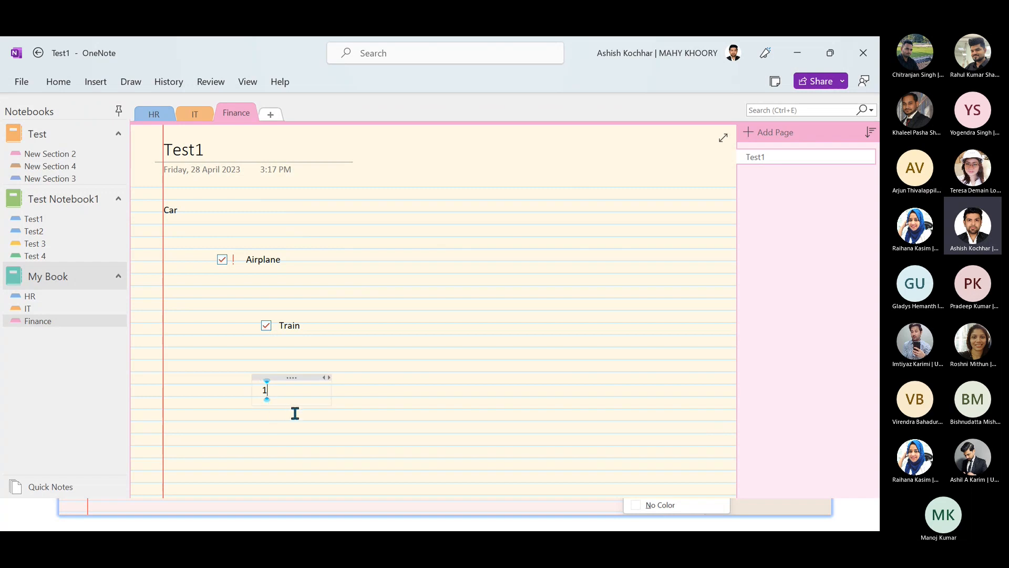
# - Add separate notes 2, 3 and 4 stepping down to the right of the 1, and a 5 below the 3
pyautogui.click(383, 402)
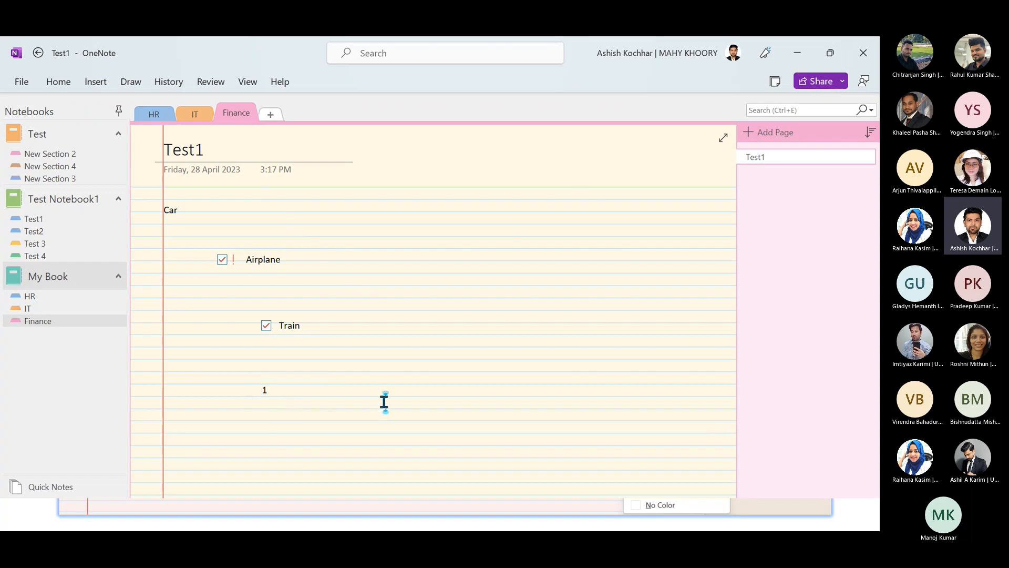
pyautogui.write('2')
pyautogui.click(486, 415)
pyautogui.write('3')
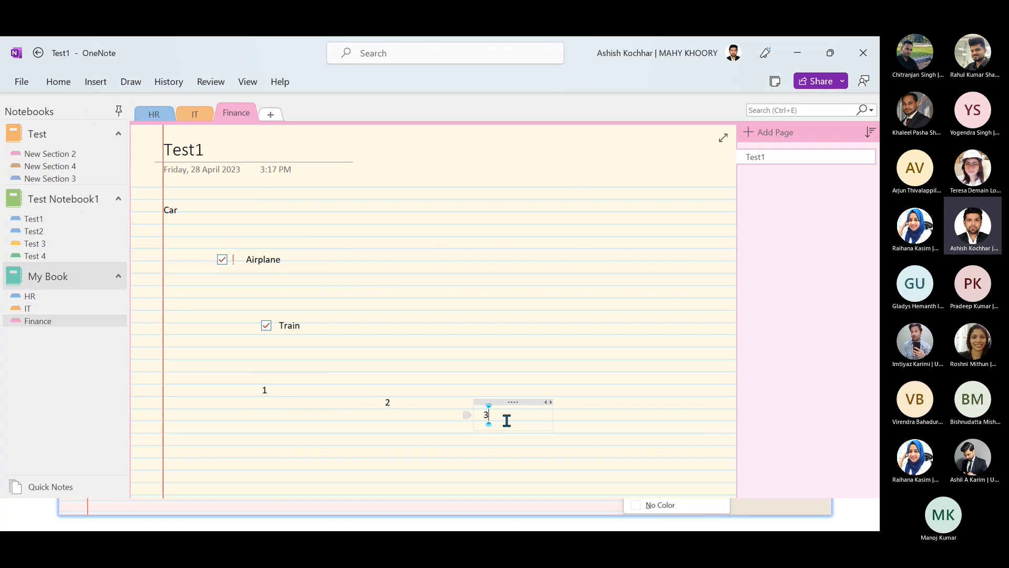
pyautogui.click(585, 426)
pyautogui.write('4')
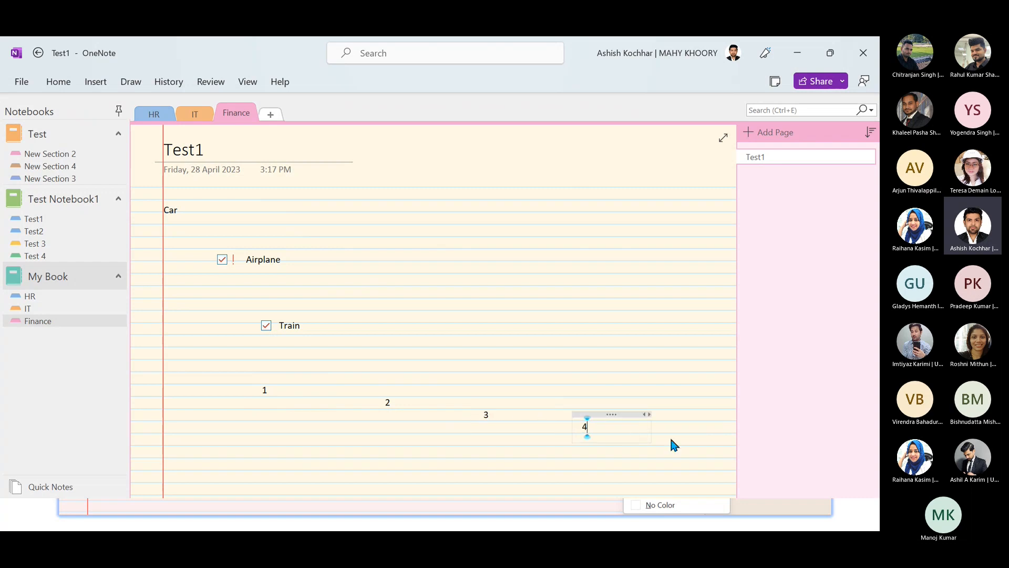
pyautogui.click(470, 443)
pyautogui.click(456, 452)
pyautogui.write('5')
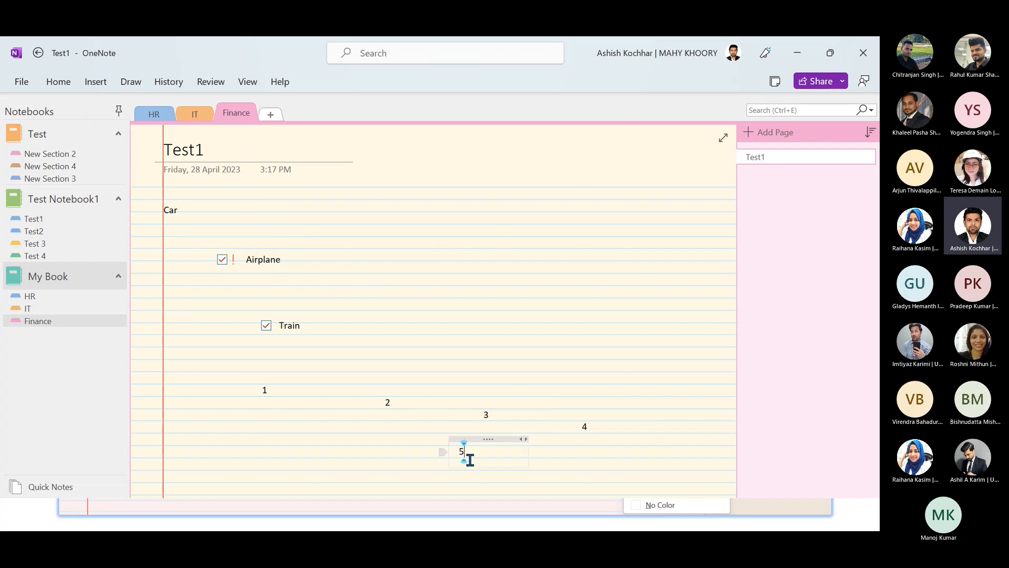
# - Switch to the PowerPoint slide show and advance to the slide on making quick text via drawing
pyautogui.press('Return')
pyautogui.hotkey('alt', 'Tab')
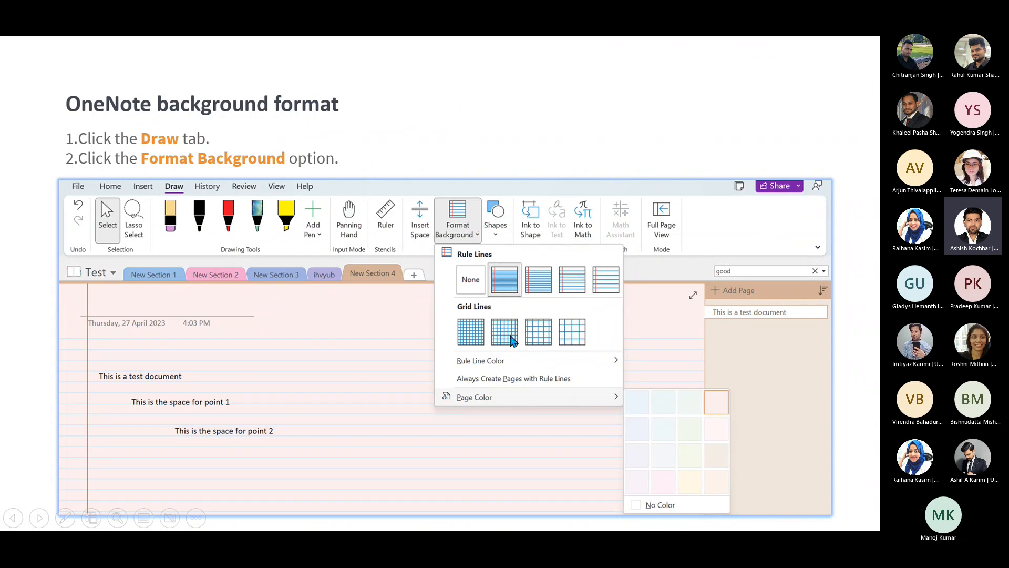
pyautogui.click(192, 144)
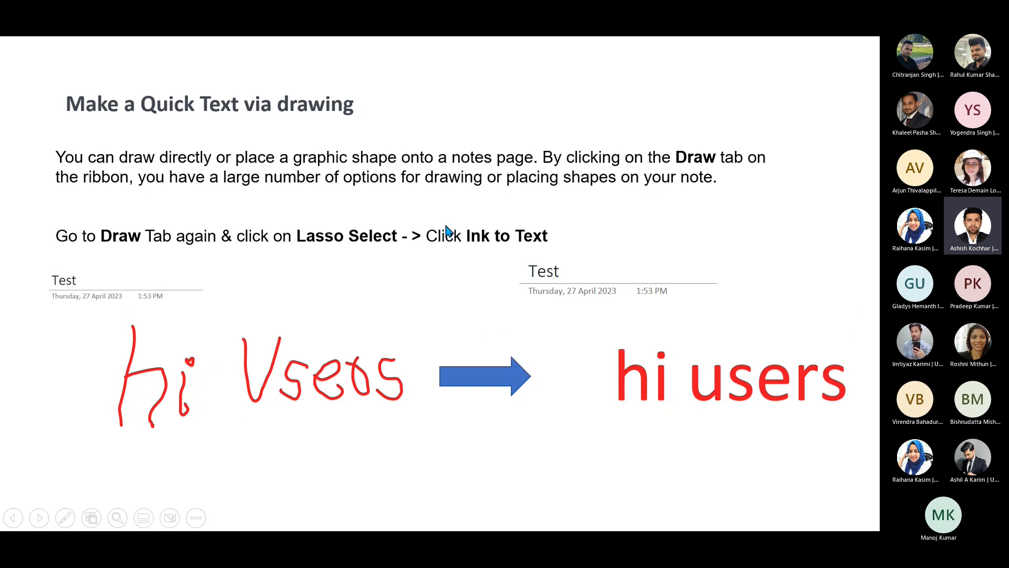
# - Switch to OneNote, add a new section to My Book and handwrite a first name on its page with the black pen
pyautogui.click(276, 114)
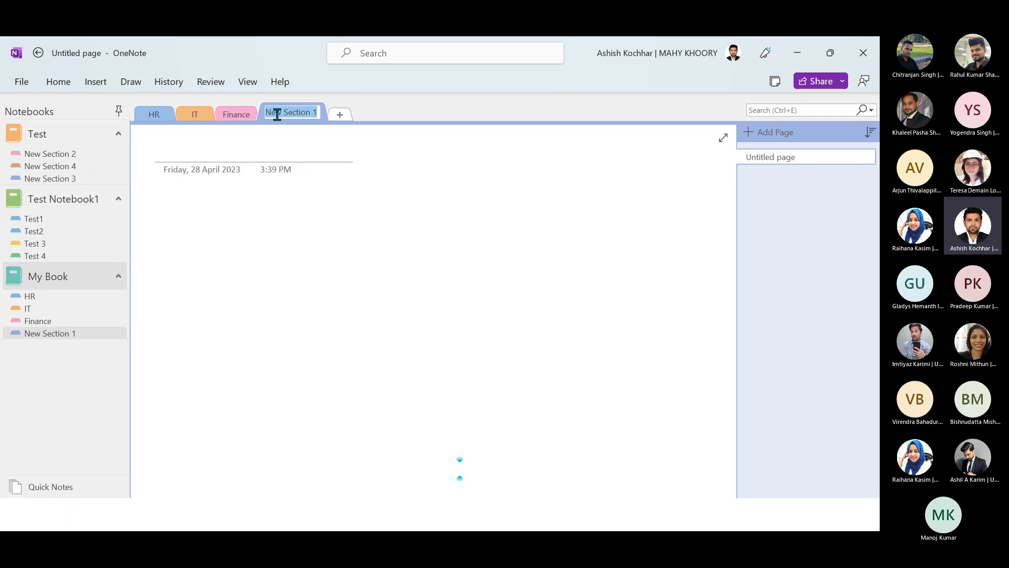
pyautogui.click(262, 202)
pyautogui.click(124, 84)
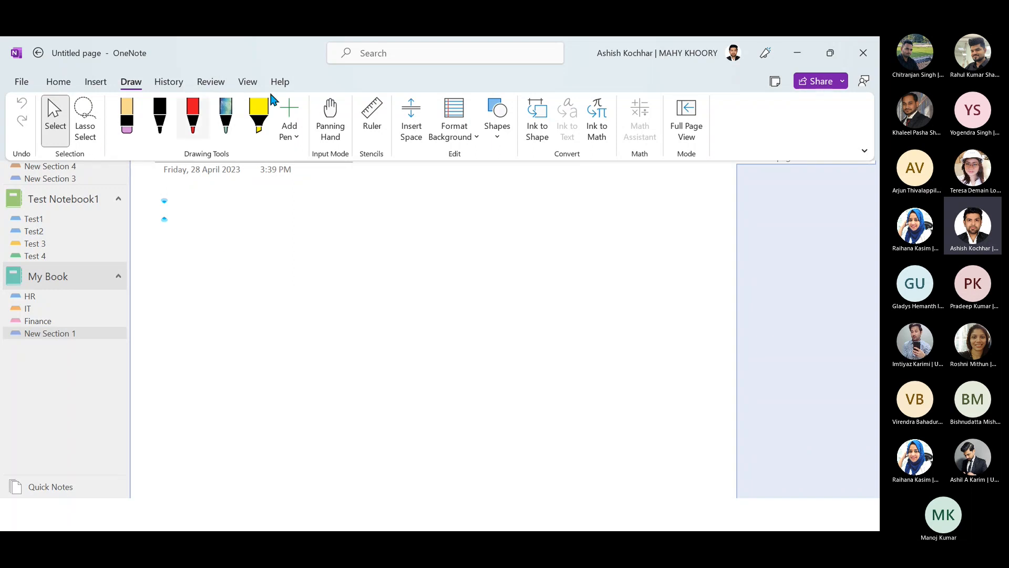
pyautogui.click(160, 116)
pyautogui.moveTo(160, 258); pyautogui.dragTo(167, 330)
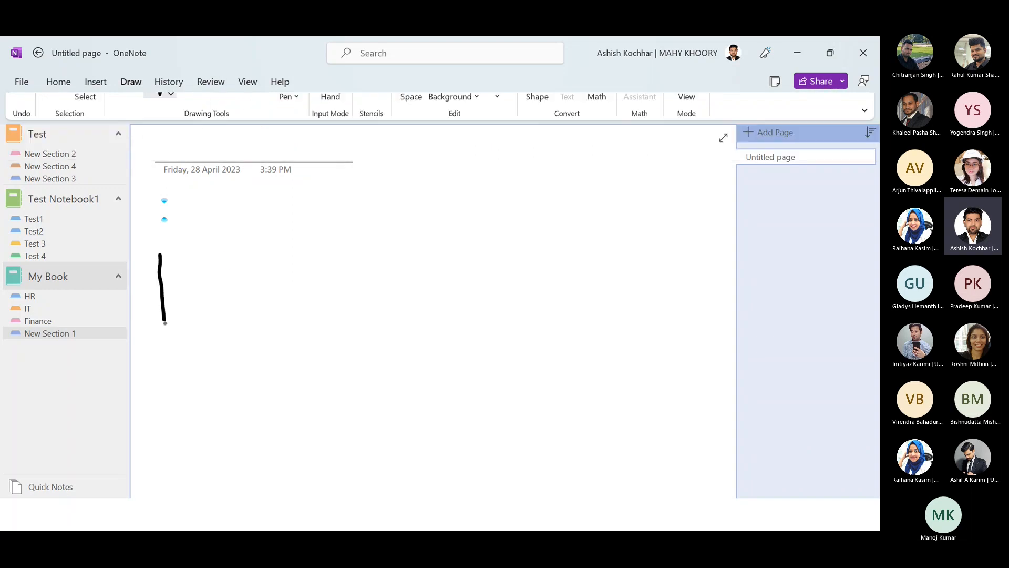
pyautogui.moveTo(172, 252)
pyautogui.mouseDown()
pyautogui.moveTo(192, 315)
pyautogui.moveTo(191, 289)
pyautogui.moveTo(205, 301)
pyautogui.mouseUp()
pyautogui.moveTo(225, 259)
pyautogui.mouseDown()
pyautogui.moveTo(228, 305)
pyautogui.moveTo(239, 279)
pyautogui.moveTo(247, 300)
pyautogui.moveTo(265, 284)
pyautogui.moveTo(262, 296)
pyautogui.mouseUp()
pyautogui.moveTo(277, 250)
pyautogui.mouseDown()
pyautogui.moveTo(288, 297)
pyautogui.moveTo(307, 287)
pyautogui.moveTo(308, 296)
pyautogui.mouseUp()
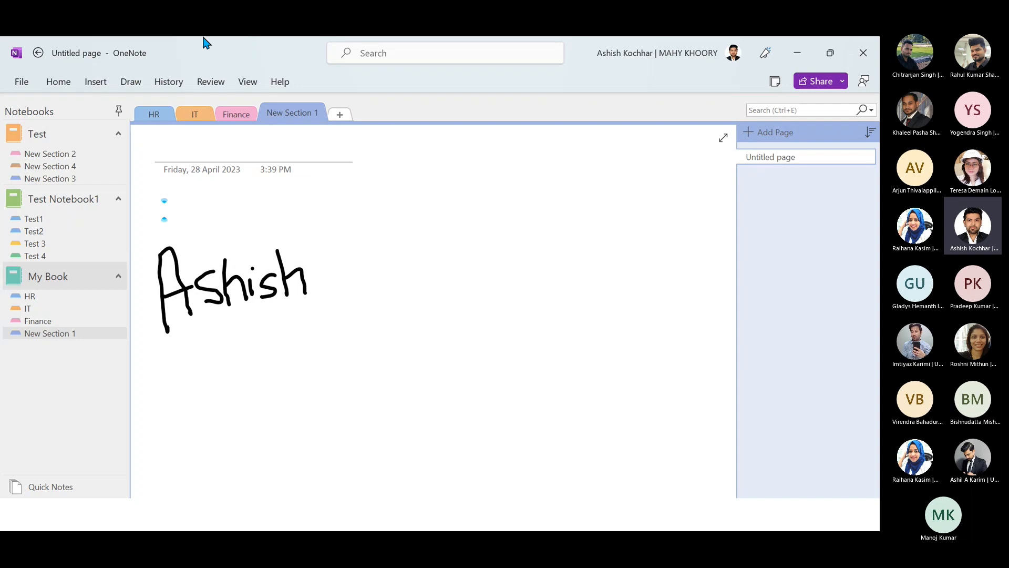
# - Lasso-select the handwritten name and convert the ink to text
pyautogui.click(131, 83)
pyautogui.click(81, 116)
pyautogui.moveTo(316, 183)
pyautogui.mouseDown()
pyautogui.moveTo(187, 216)
pyautogui.moveTo(142, 282)
pyautogui.moveTo(353, 396)
pyautogui.moveTo(362, 225)
pyautogui.moveTo(312, 180)
pyautogui.mouseUp()
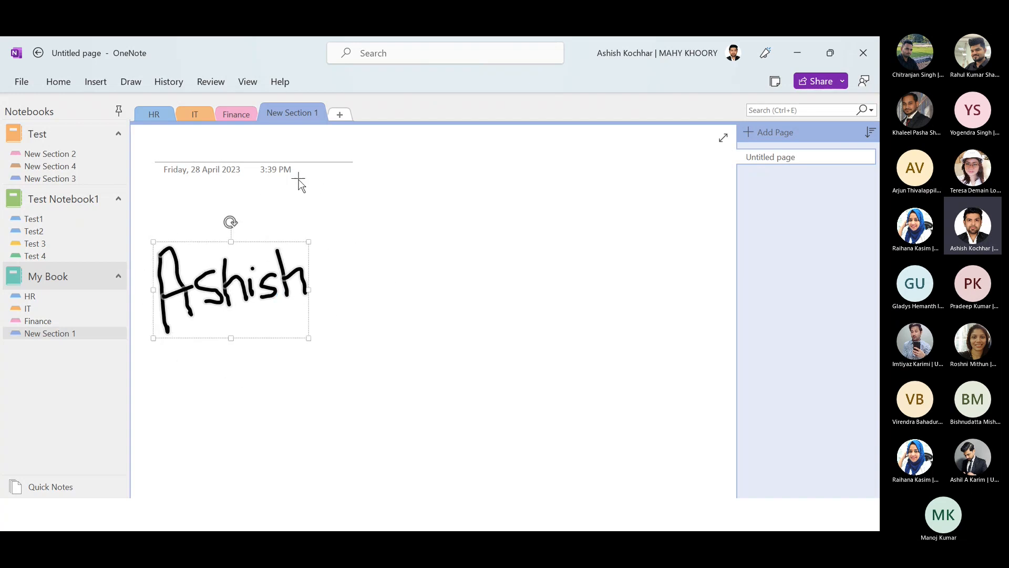
pyautogui.click(128, 82)
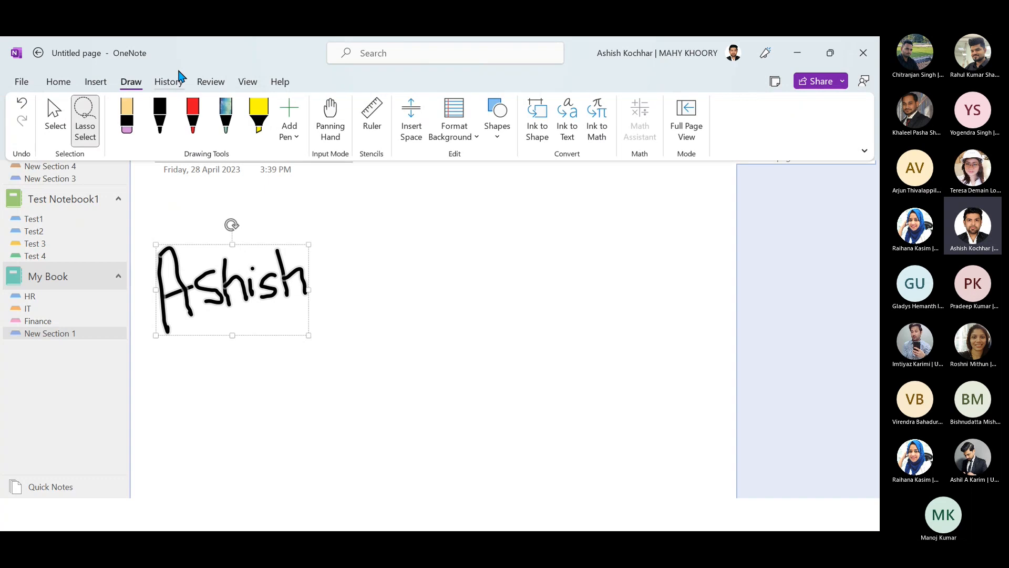
pyautogui.click(132, 88)
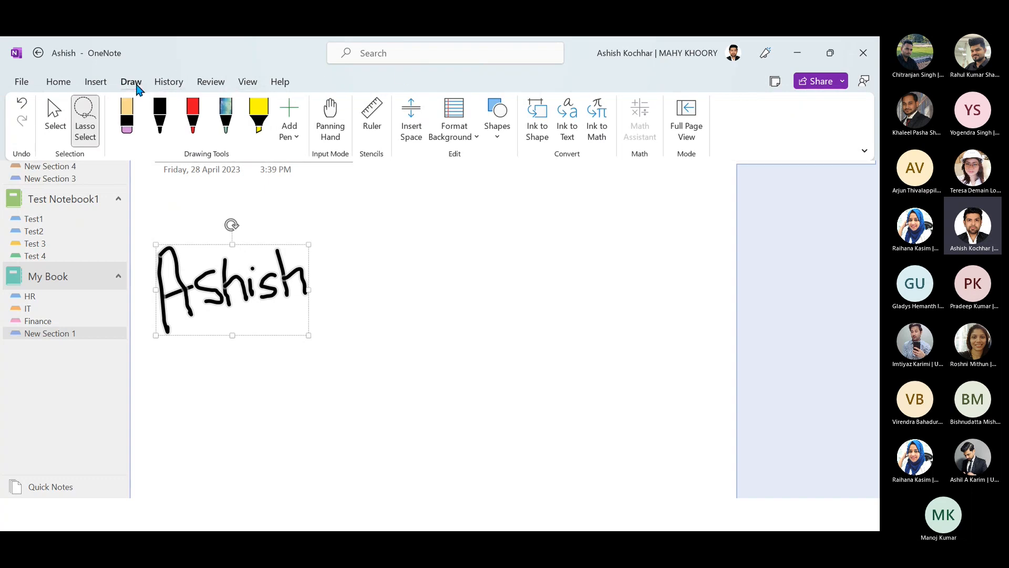
pyautogui.click(132, 83)
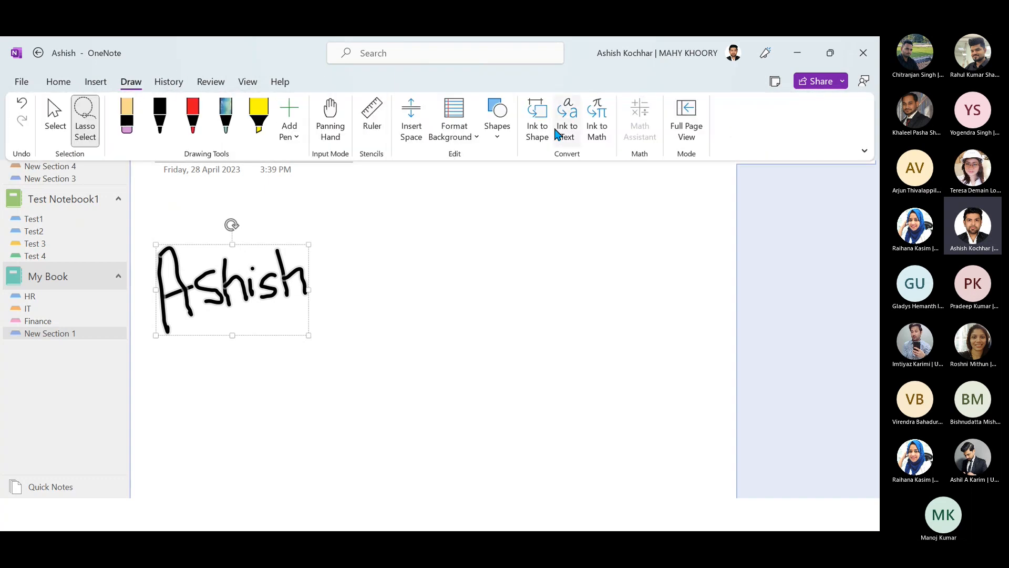
pyautogui.click(566, 129)
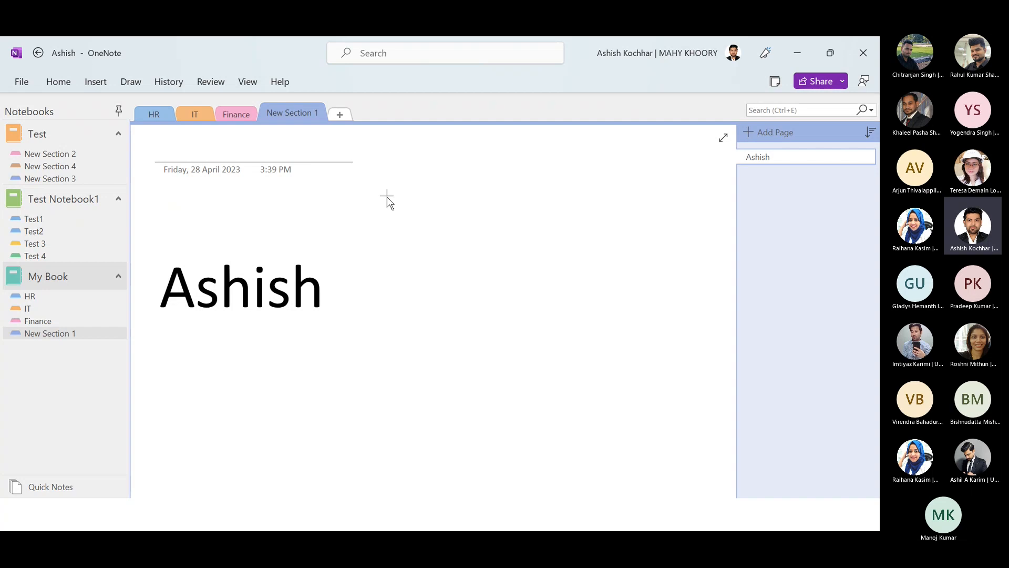
# - Switch to the PowerPoint slide show and advance to the slide on inserting online videos in OneNote
pyautogui.click(451, 97)
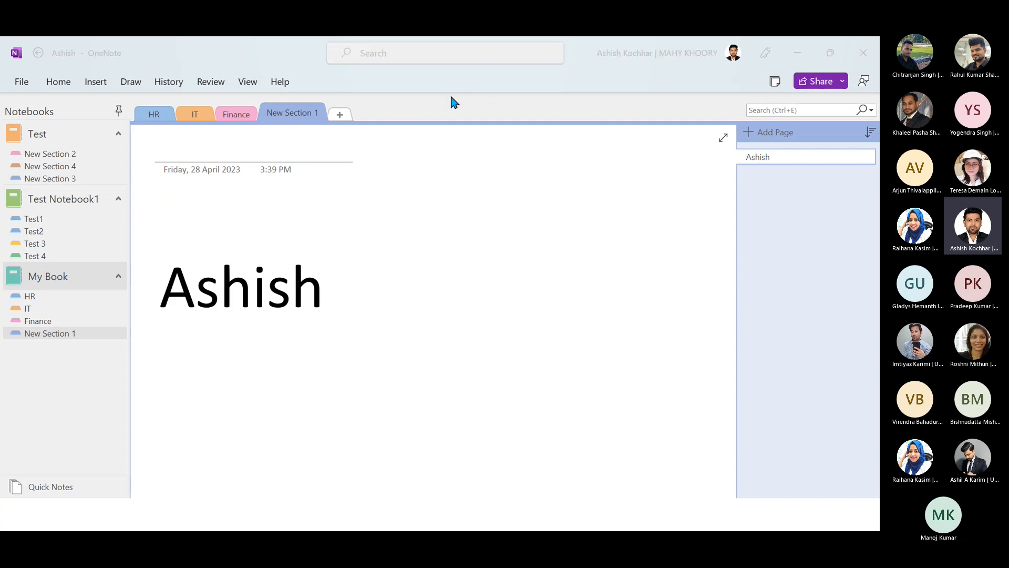
pyautogui.hotkey('alt', 'Tab')
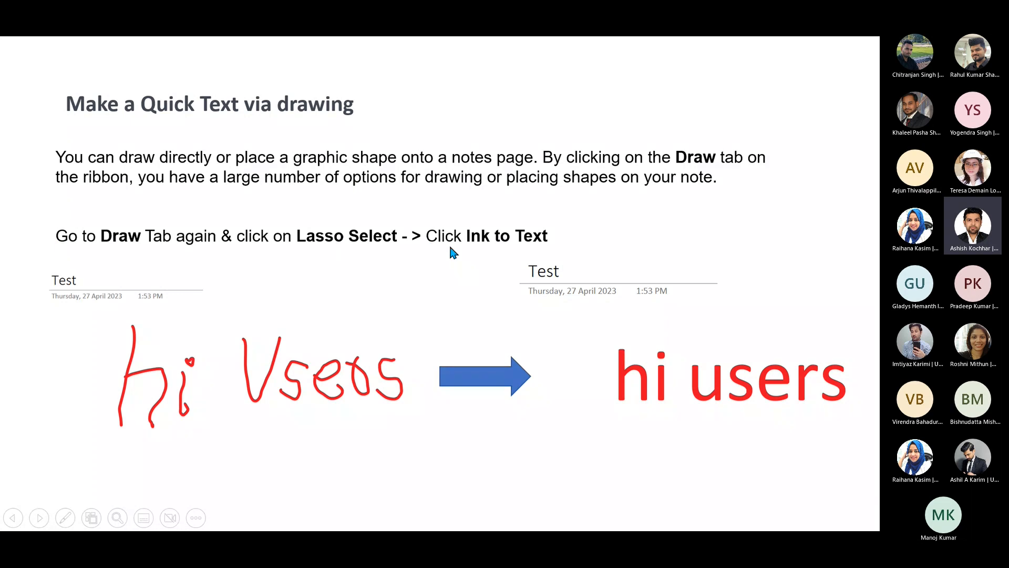
pyautogui.click(661, 377)
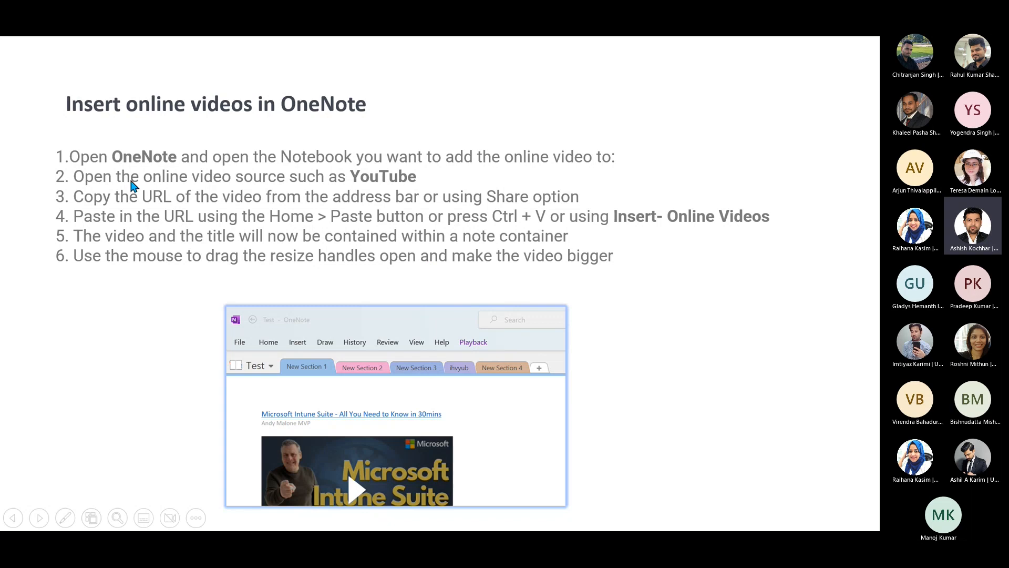
# - Switch to OneNote, add another section after New Section 1 in My Book and start inserting an online video on its page
pyautogui.hotkey('alt', 'Tab')
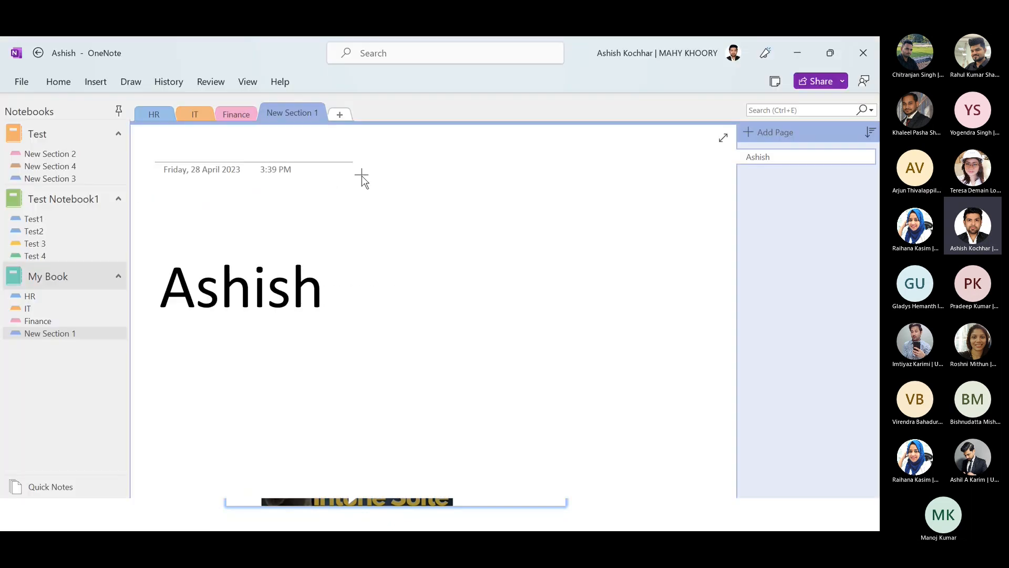
pyautogui.click(335, 371)
pyautogui.click(340, 115)
pyautogui.press('Return')
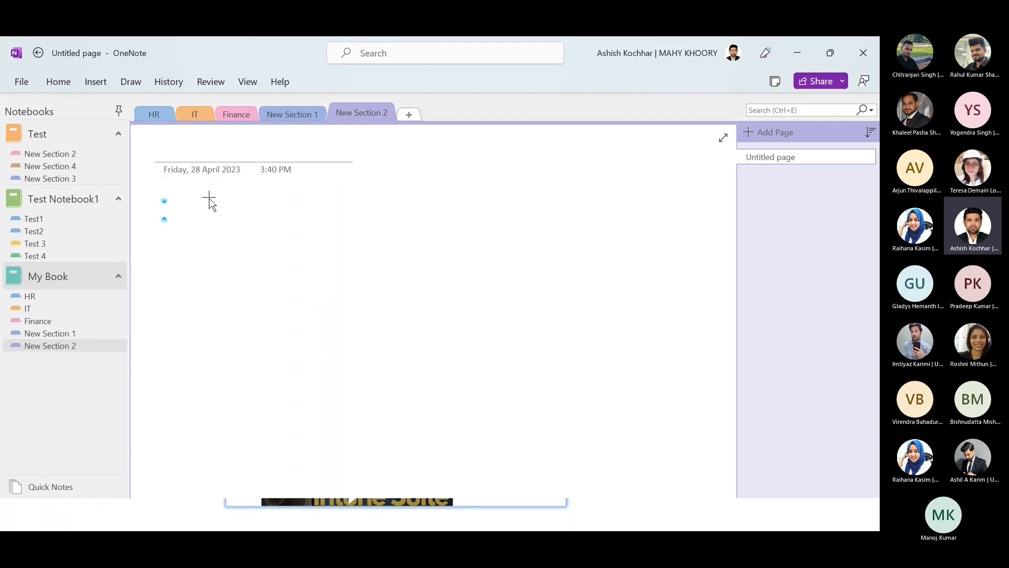
pyautogui.click(98, 84)
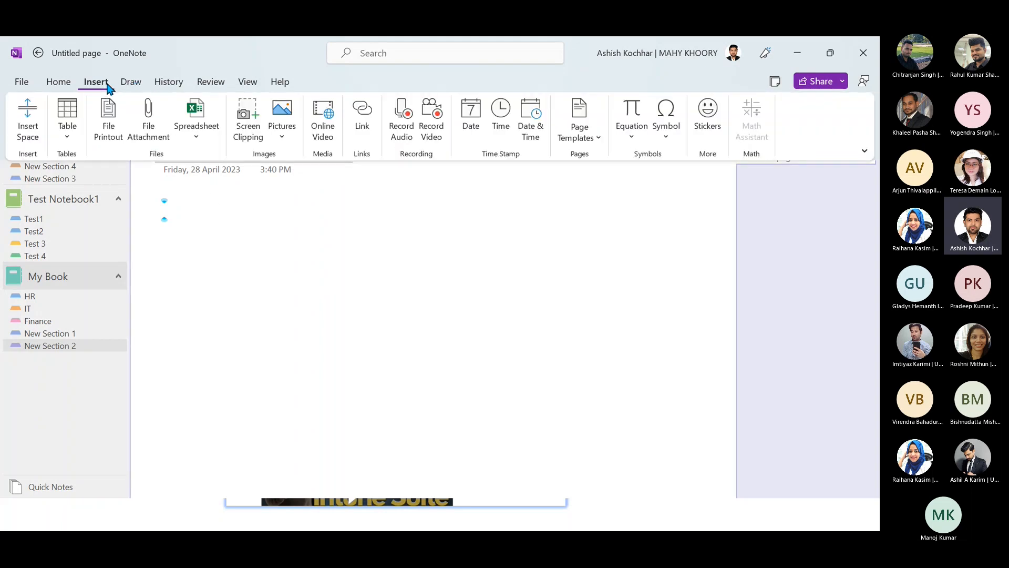
pyautogui.click(321, 138)
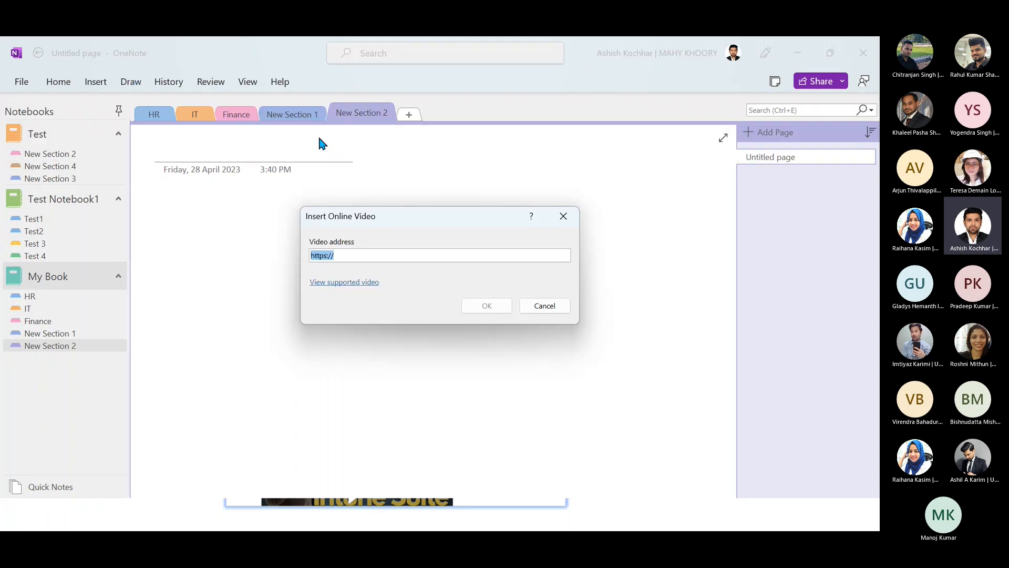
pyautogui.click(364, 254)
# - Switch to YouTube in the browser, open the "How to use OneNote" video from the search results and copy its web address
pyautogui.hotkey('alt', 'Tab')
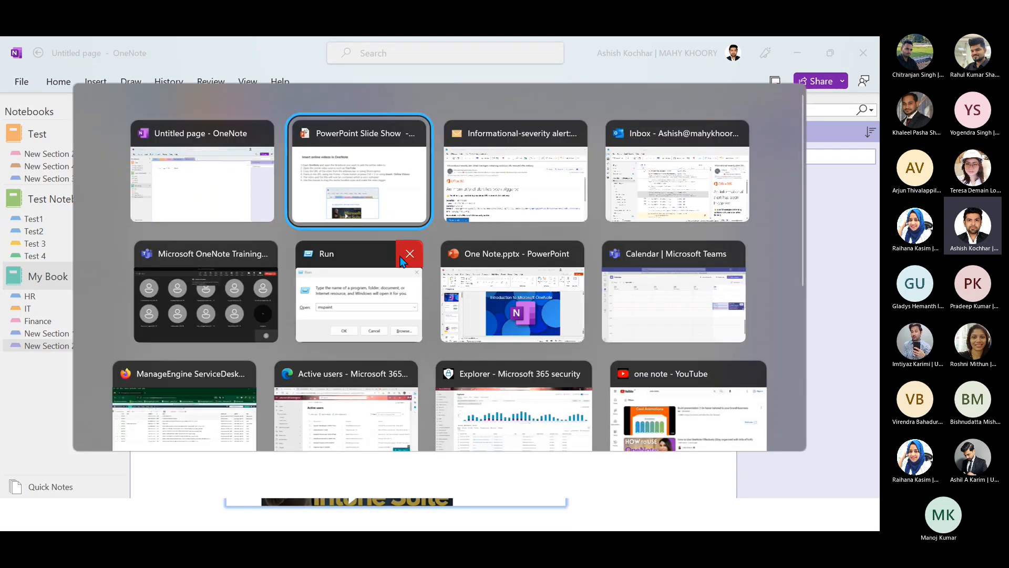
pyautogui.press('Tab')
pyautogui.press('Tab')
pyautogui.press('Tab')
pyautogui.press('Tab')
pyautogui.press('Tab')
pyautogui.press('Tab')
pyautogui.press('Tab')
pyautogui.press('Tab')
pyautogui.press('Tab')
pyautogui.press('Tab')
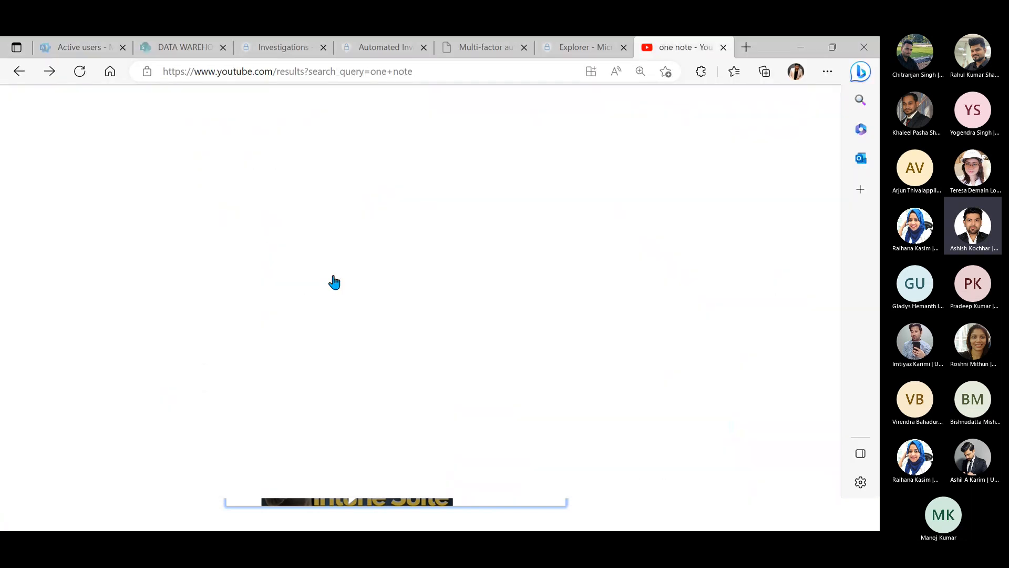
pyautogui.click(261, 453)
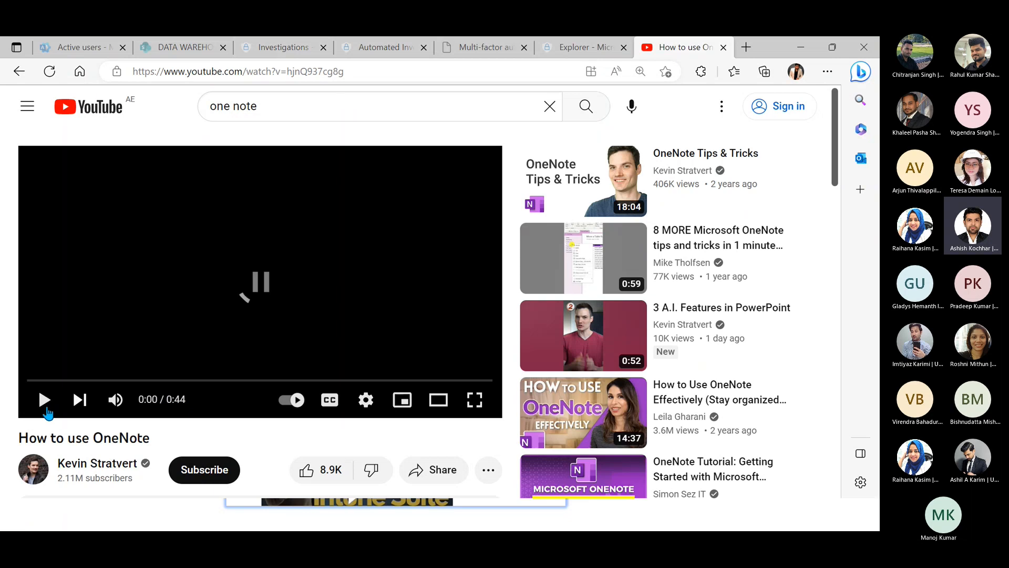
pyautogui.click(324, 72)
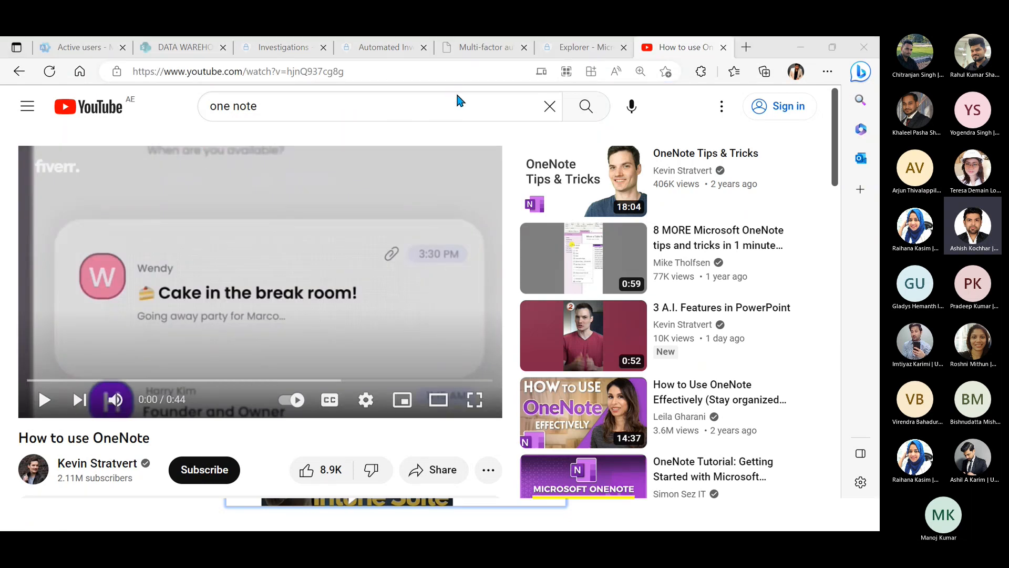
# - Return to OneNote and insert the online video using the copied YouTube address
pyautogui.hotkey('alt', 'Tab')
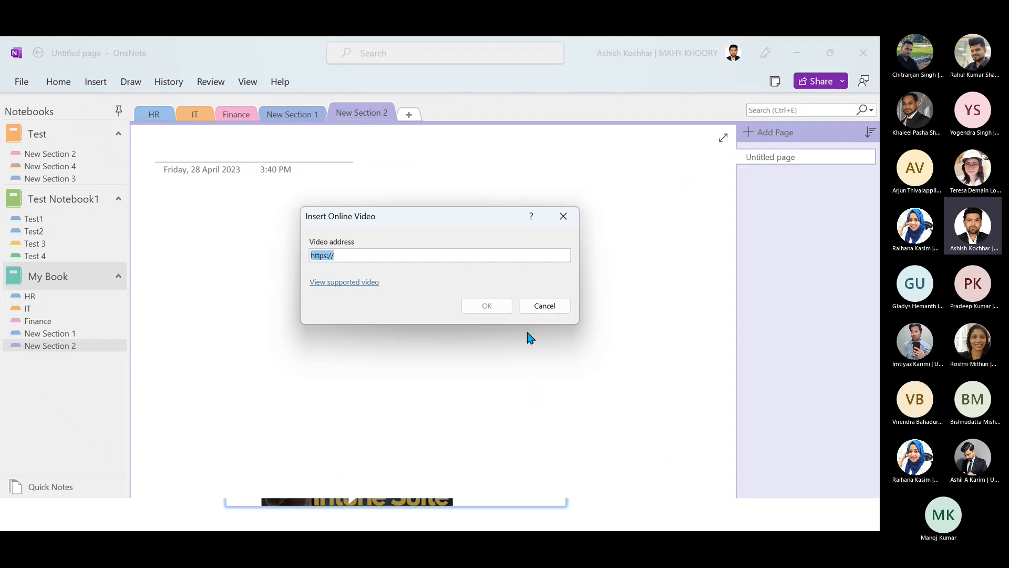
pyautogui.hotkey('ctrl', 'v')
pyautogui.click(491, 307)
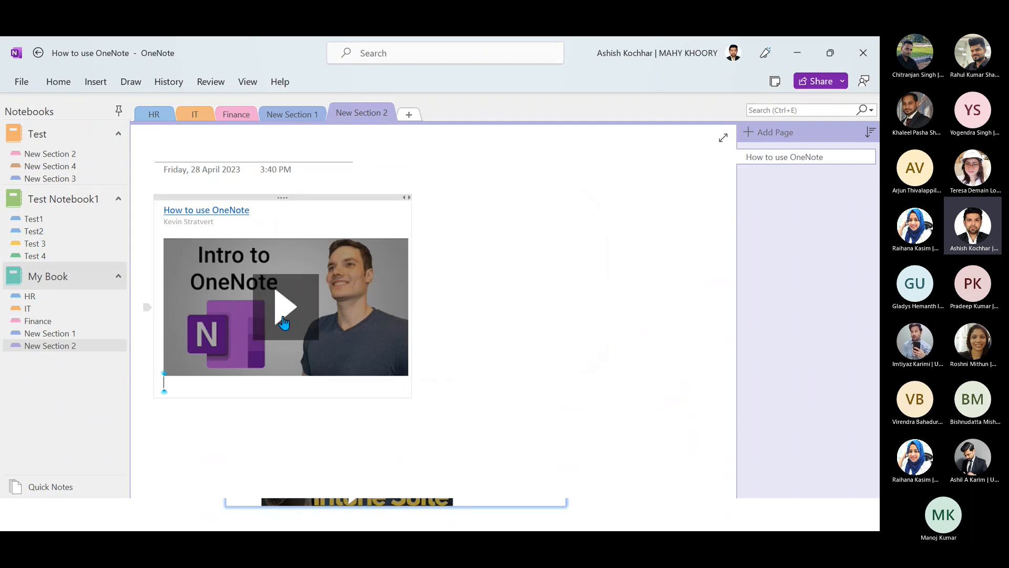
# - Add a section after New Section 2, copy the "How to use OneNote" video address again and paste it directly onto the new page
pyautogui.click(413, 115)
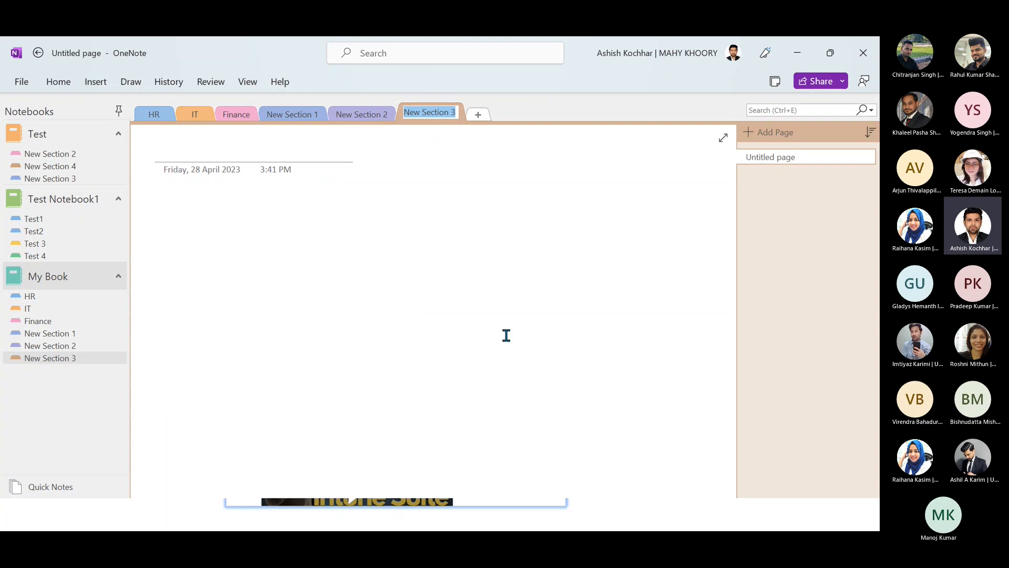
pyautogui.hotkey('alt', 'Tab')
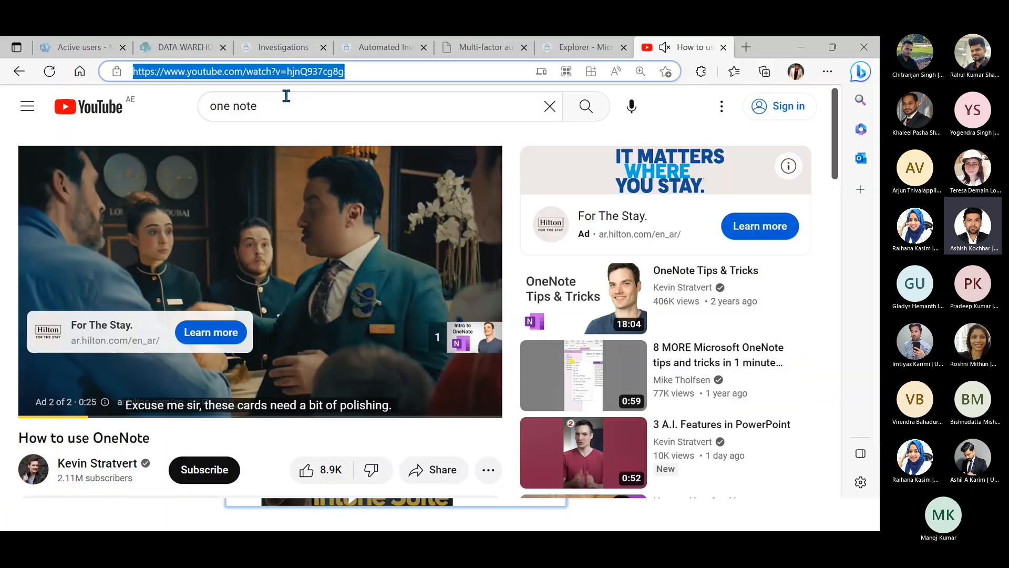
pyautogui.moveTo(383, 74); pyautogui.dragTo(27, 100)
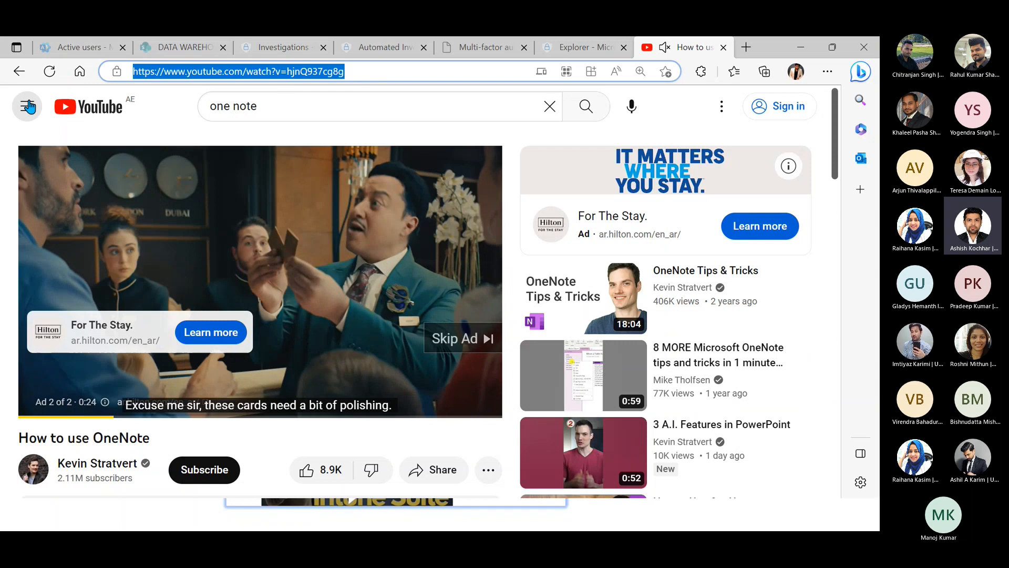
pyautogui.hotkey('alt', 'Tab')
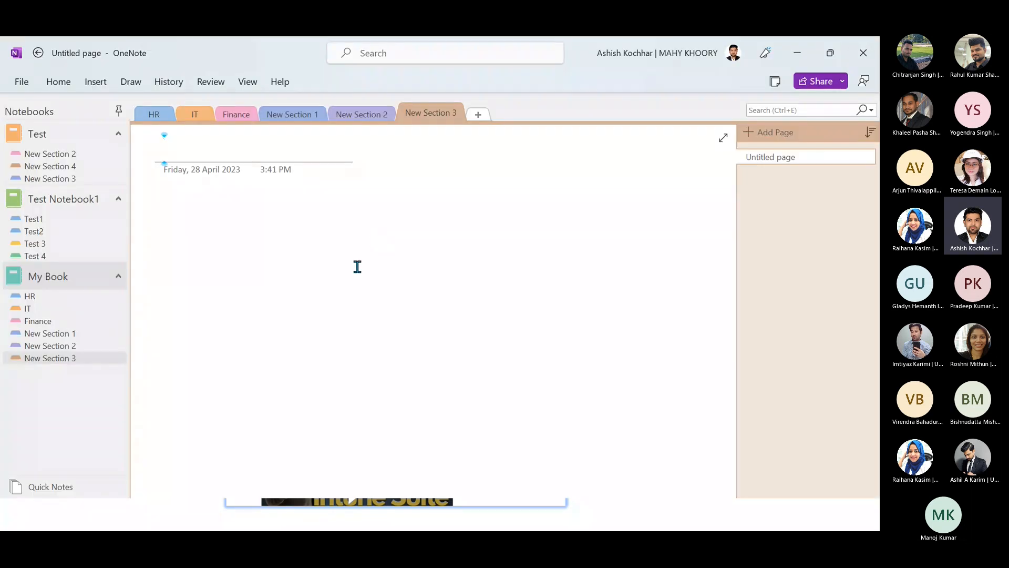
pyautogui.click(358, 267)
pyautogui.write('How to use OneNote - YouTube')
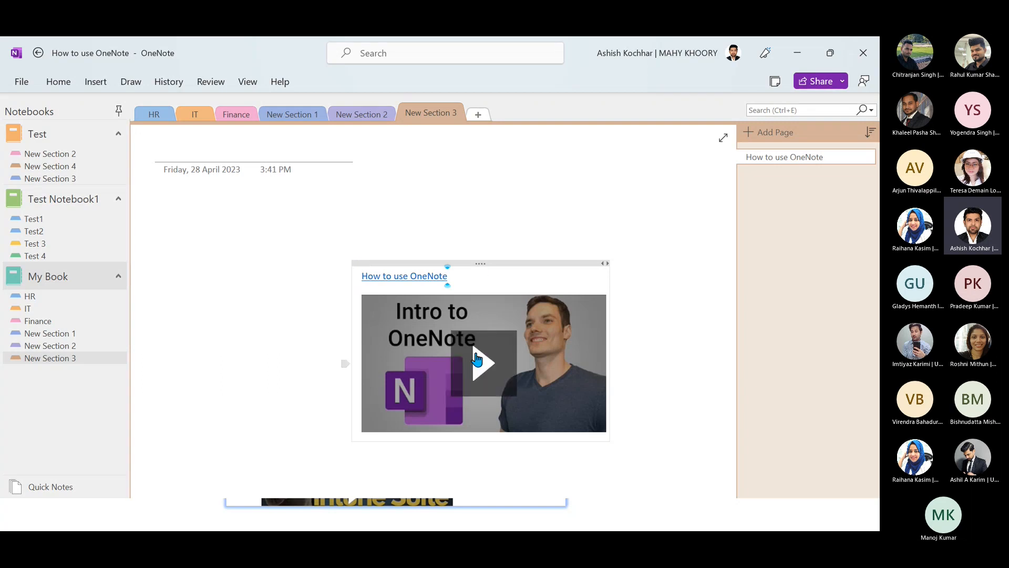
# - Play and pause the embedded video, and move its note container up to the margin just below the page date
pyautogui.click(480, 360)
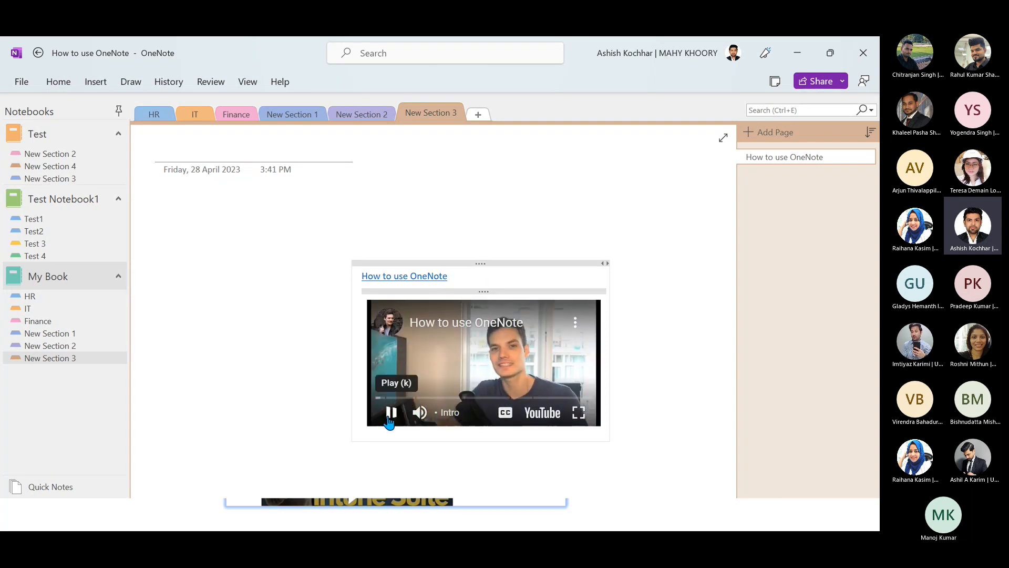
pyautogui.click(390, 412)
pyautogui.moveTo(501, 264); pyautogui.dragTo(299, 197)
pyautogui.click(430, 360)
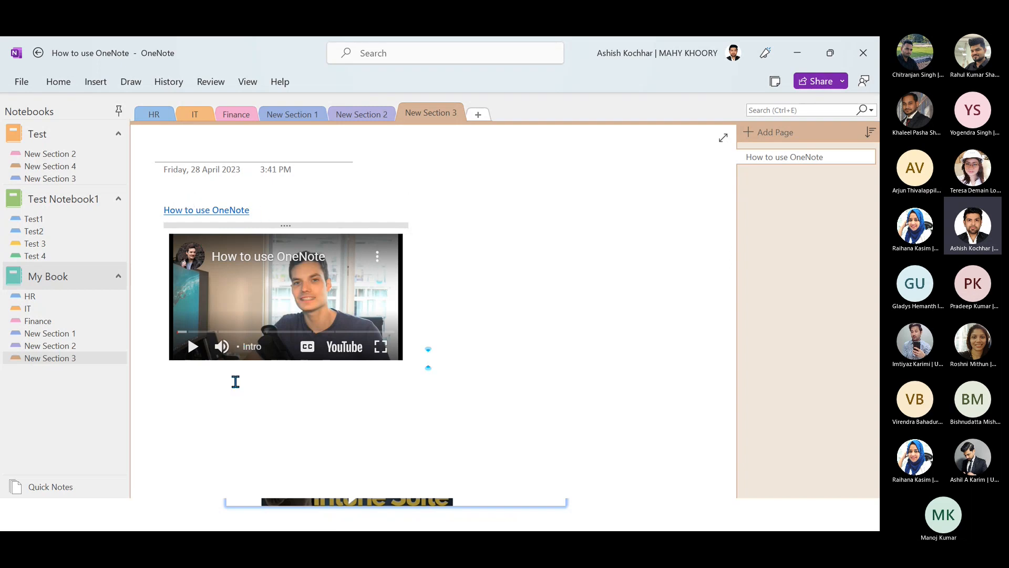
# - Place the cursor on a blank line below the embedded video and start an audio recording there
pyautogui.press('Return')
pyautogui.click(260, 447)
pyautogui.scroll(-4, 266, 421)
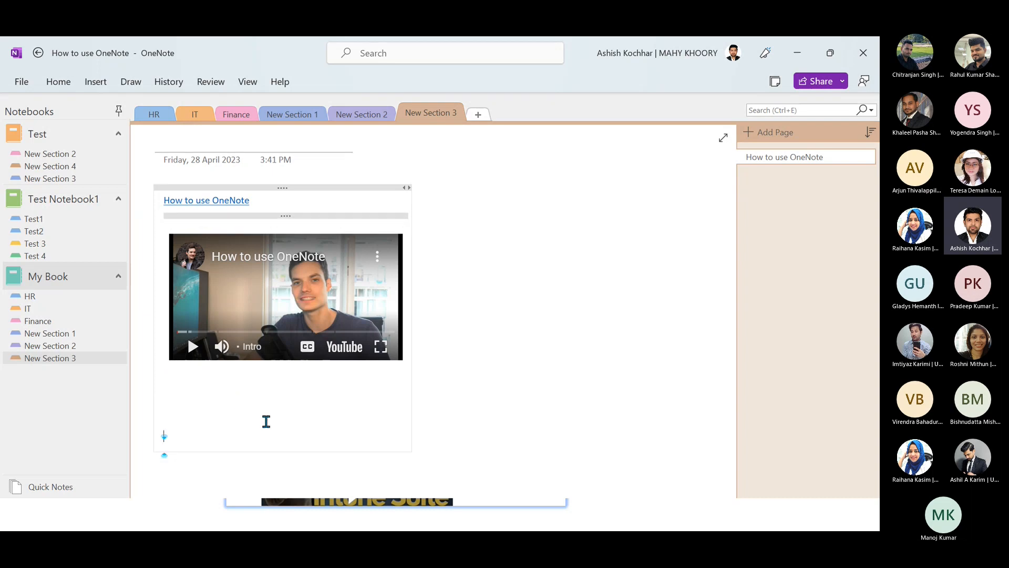
pyautogui.scroll(4, 266, 420)
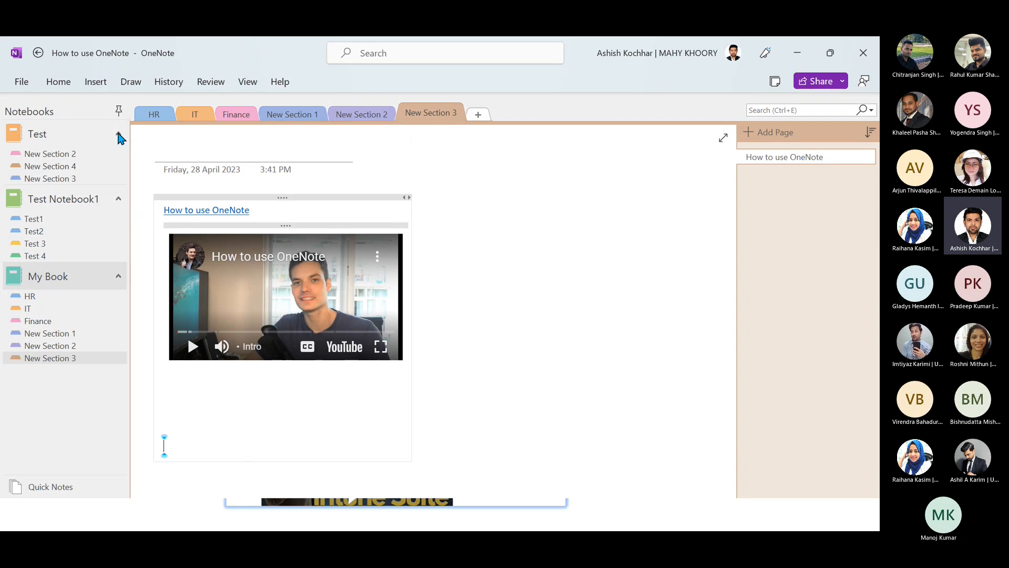
pyautogui.click(92, 86)
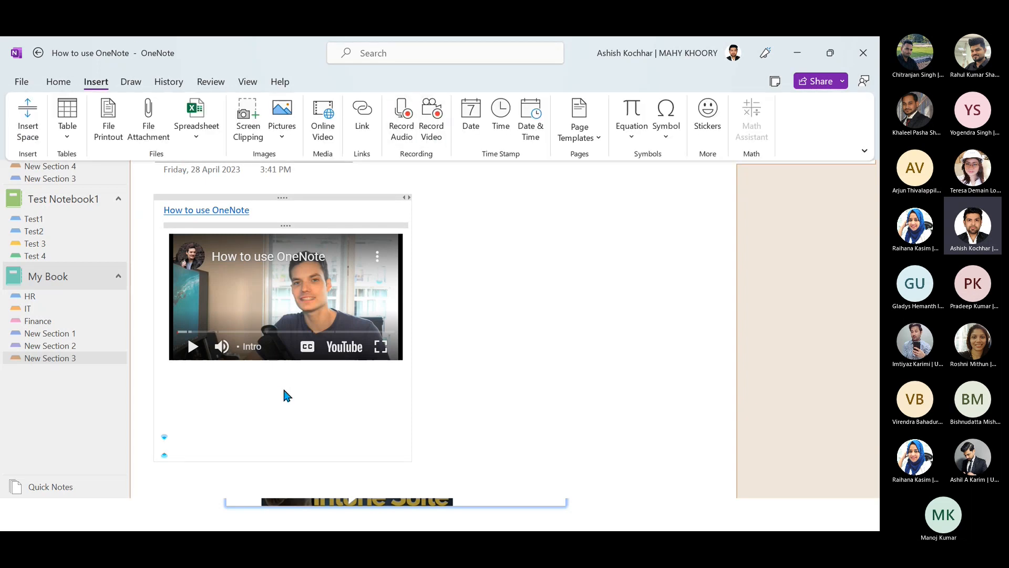
pyautogui.click(407, 126)
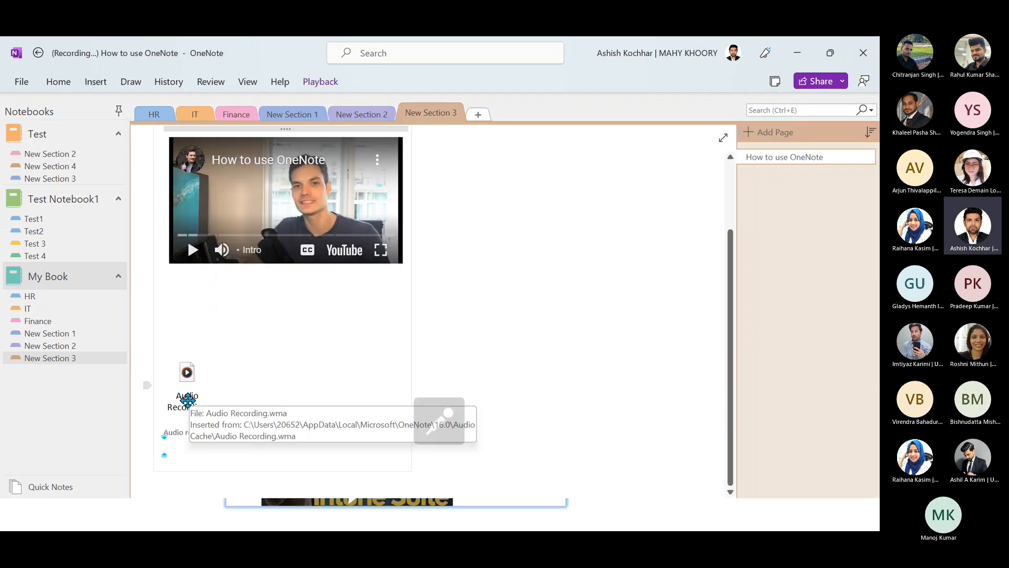
# - Stop the audio recording and move its file icon up to directly beneath the embedded video
pyautogui.click(317, 83)
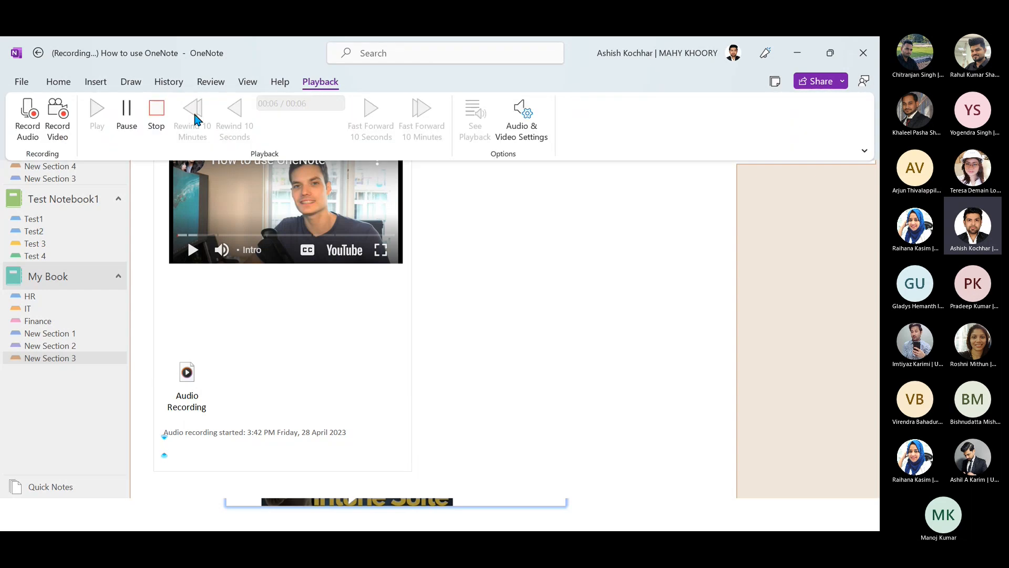
pyautogui.click(156, 118)
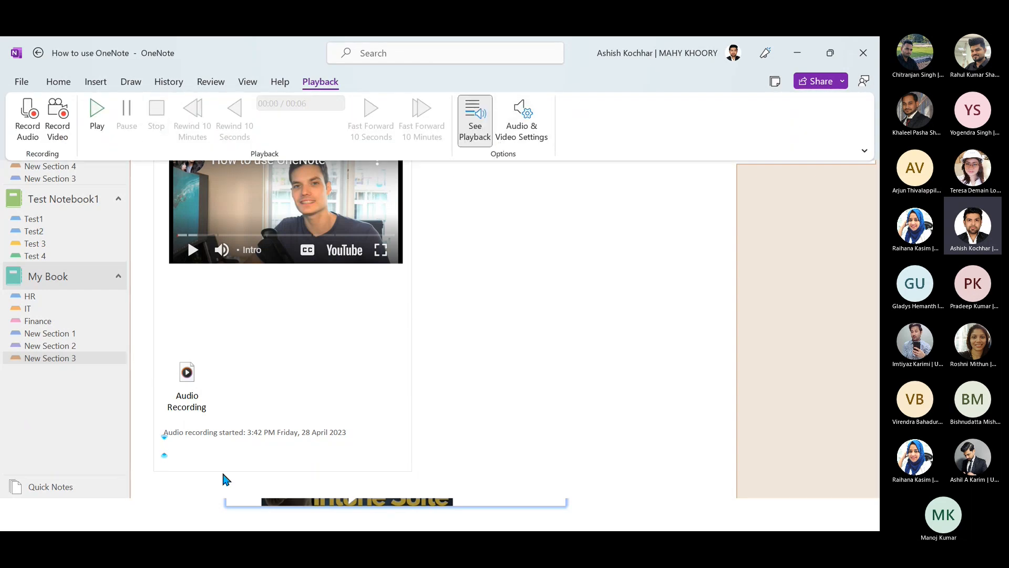
pyautogui.click(188, 375)
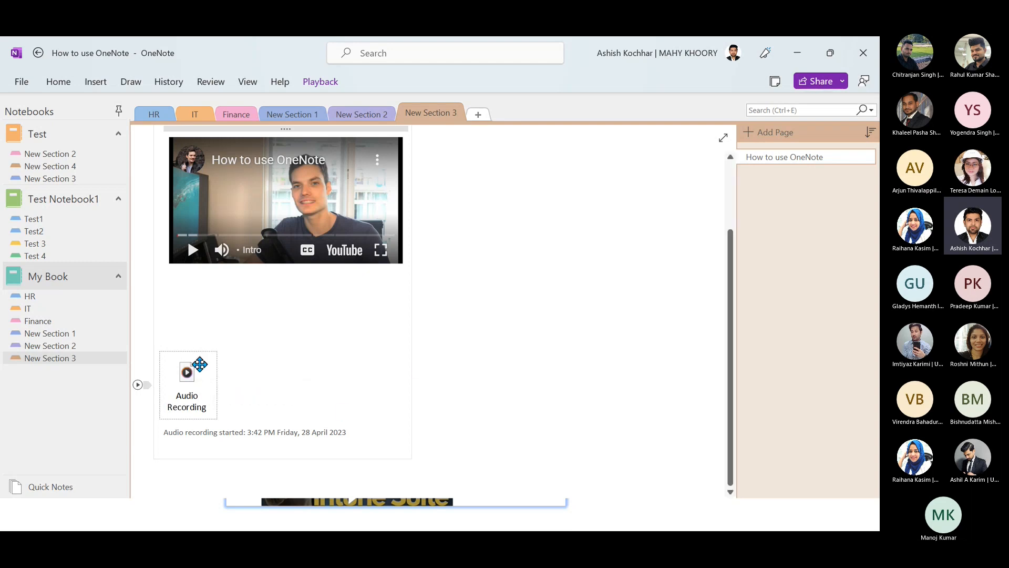
pyautogui.moveTo(200, 365); pyautogui.dragTo(187, 286)
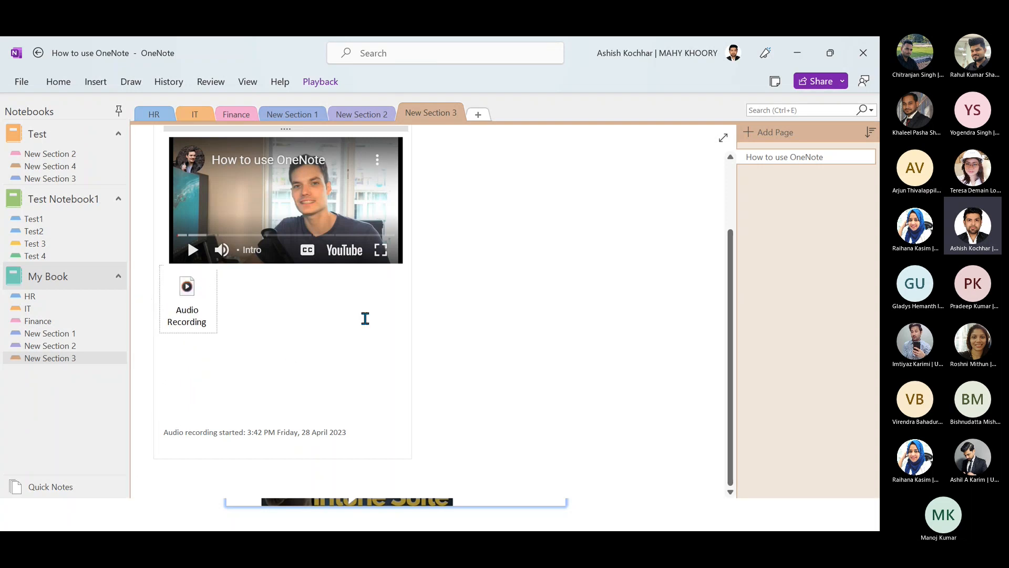
# - Look at the options for sharing the notebook, then close them without choosing any
pyautogui.scroll(3, 362, 318)
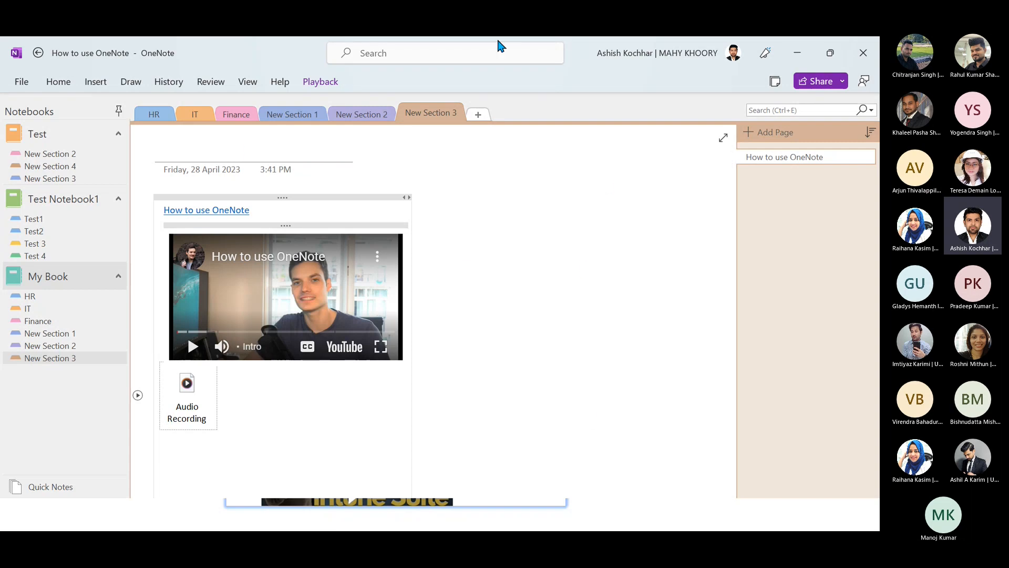
pyautogui.click(842, 81)
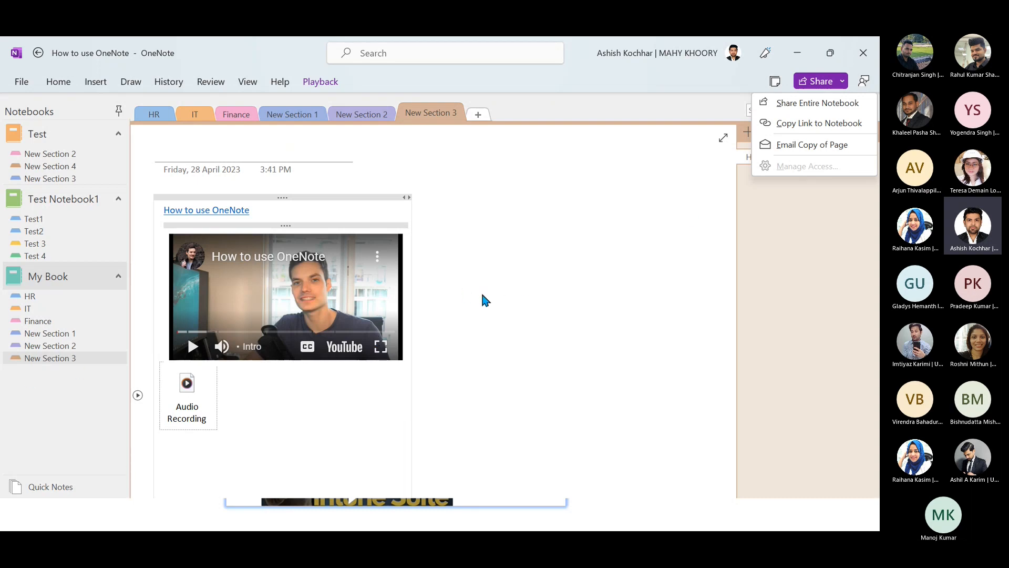
pyautogui.click(363, 440)
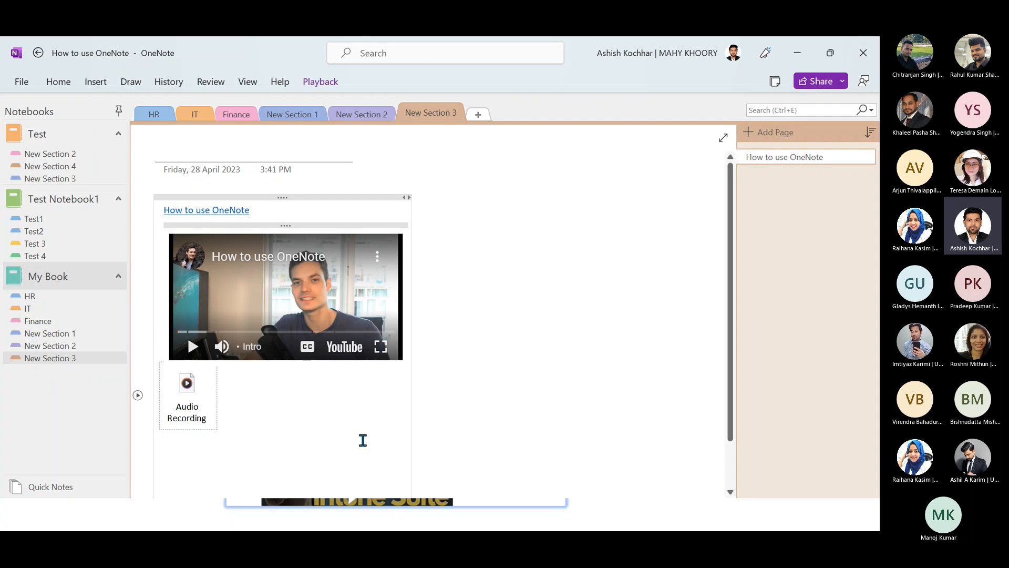
pyautogui.hotkey('alt', 'Tab')
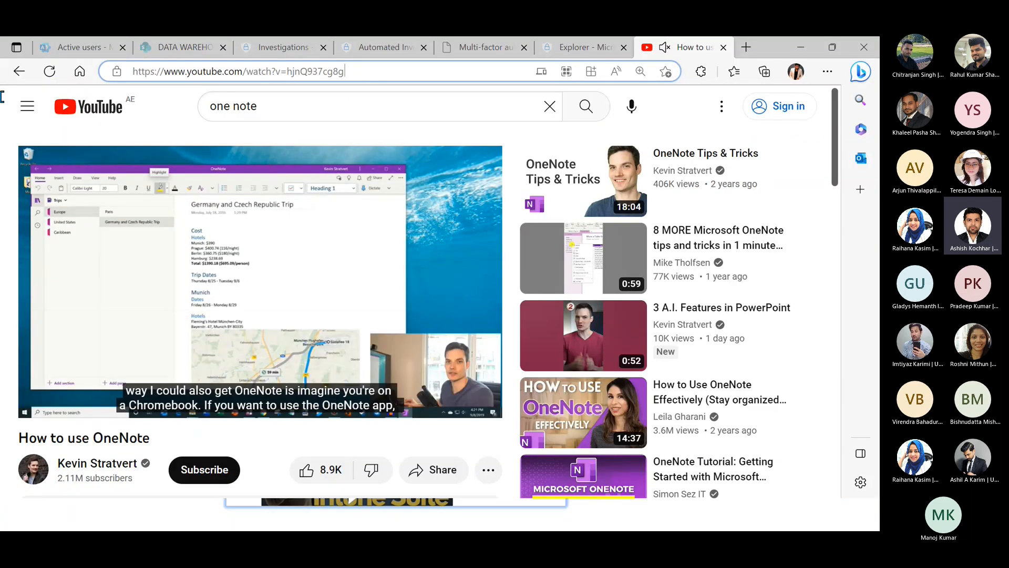
pyautogui.hotkey('alt', 'Tab')
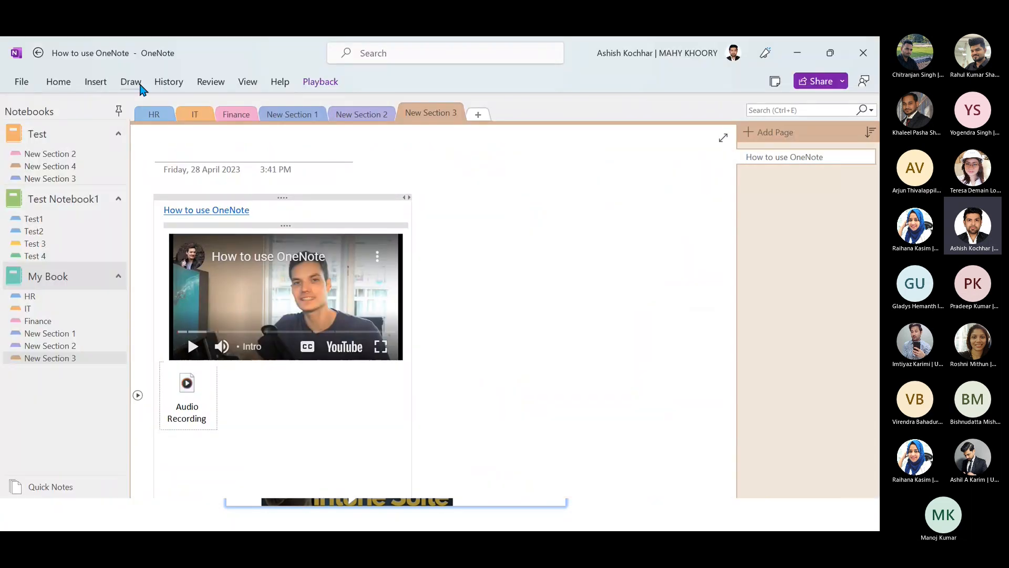
pyautogui.click(100, 85)
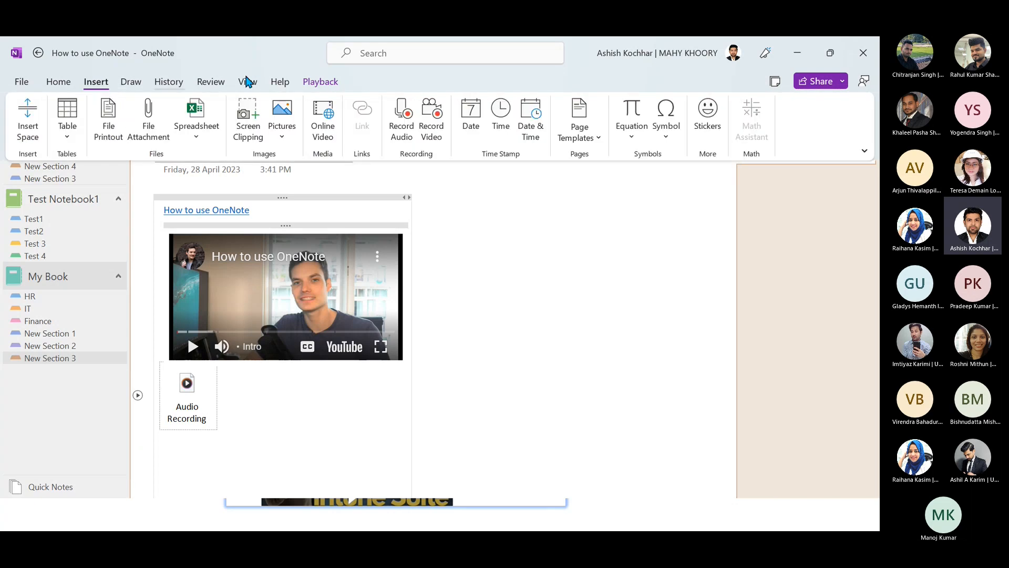
pyautogui.click(322, 138)
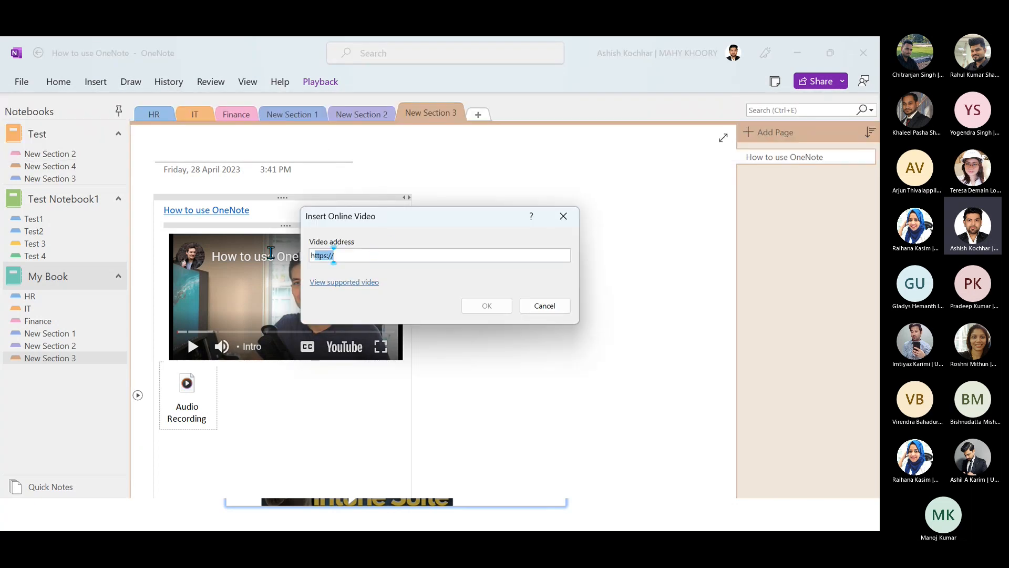
pyautogui.write('https://www.youtube.com/watch?v=hjnQ937cg8g')
pyautogui.click(504, 309)
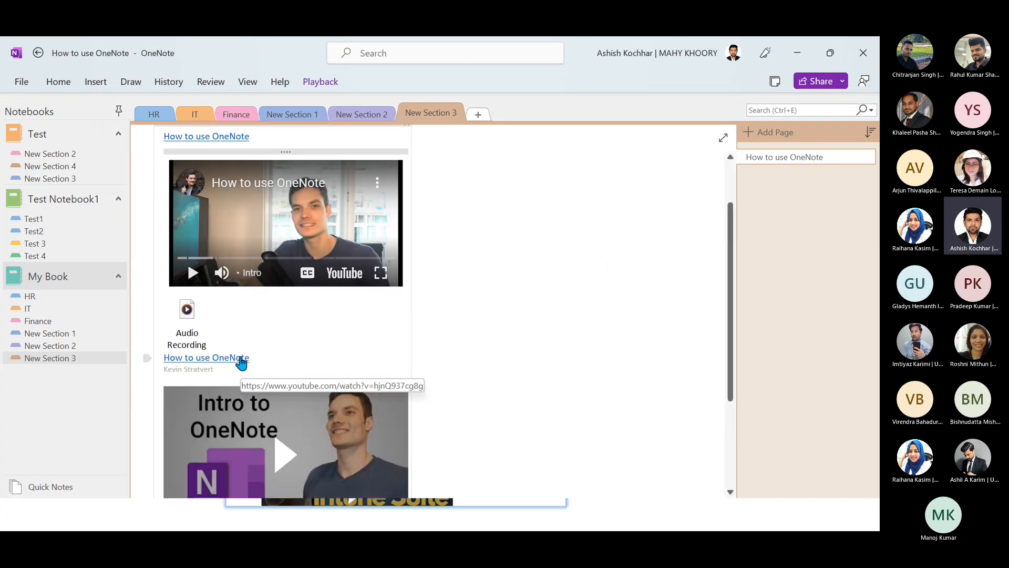
# - Add the caption "Introduction to One Note" on a new line between the second video's author line and its thumbnail
pyautogui.click(209, 372)
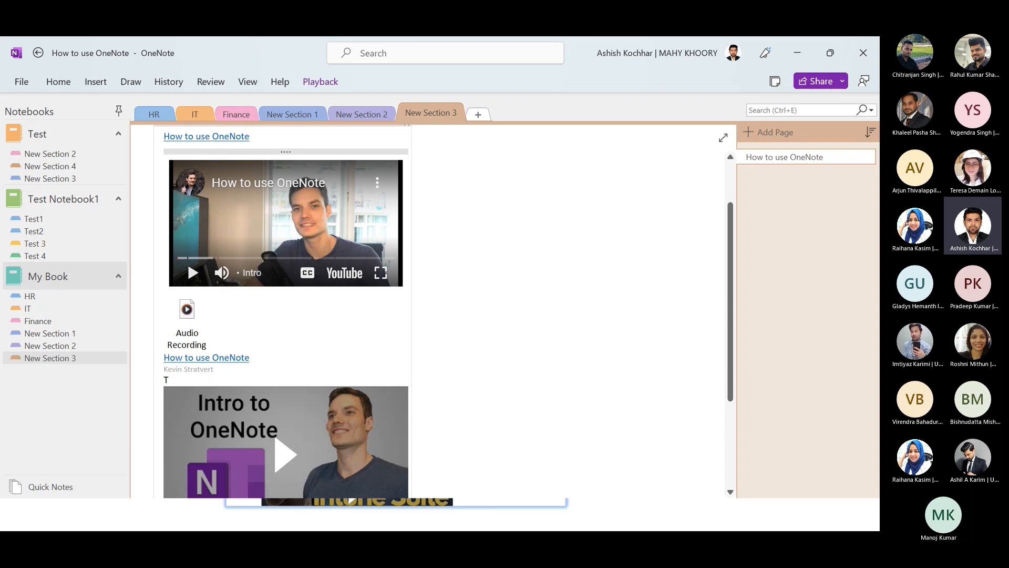
pyautogui.write('Intro')
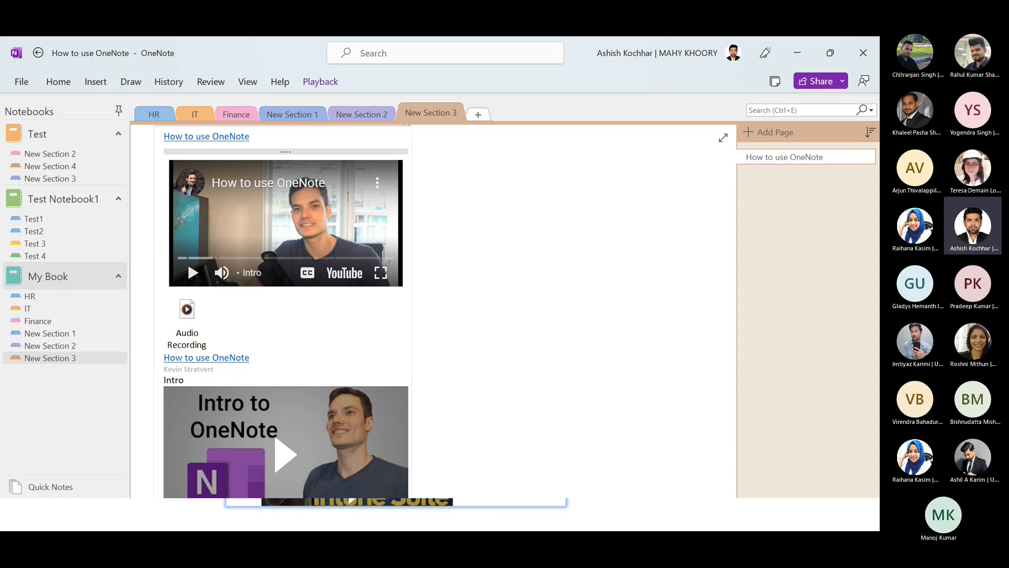
pyautogui.write('duction to One Note')
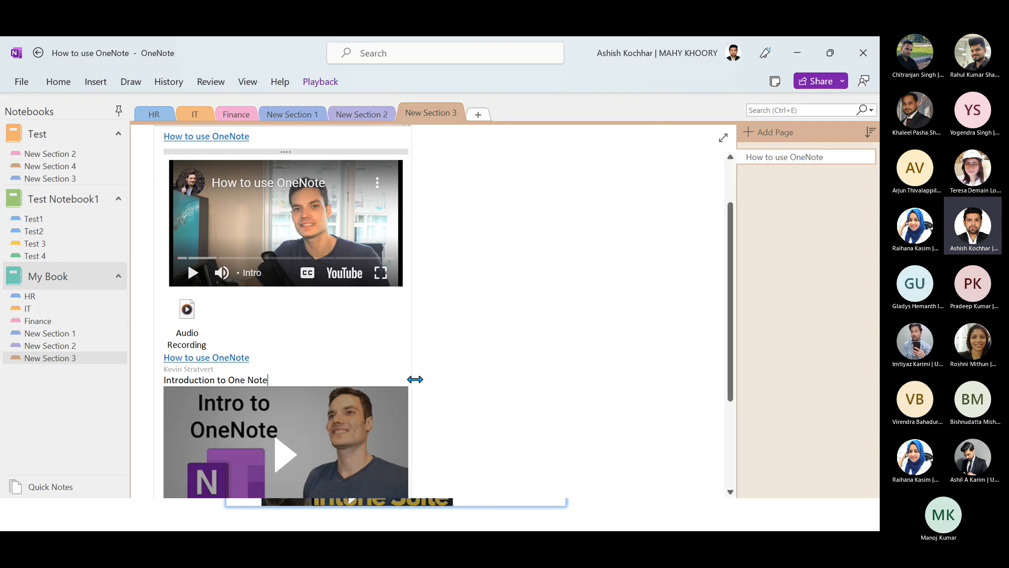
pyautogui.click(456, 370)
pyautogui.scroll(-3, 270, 422)
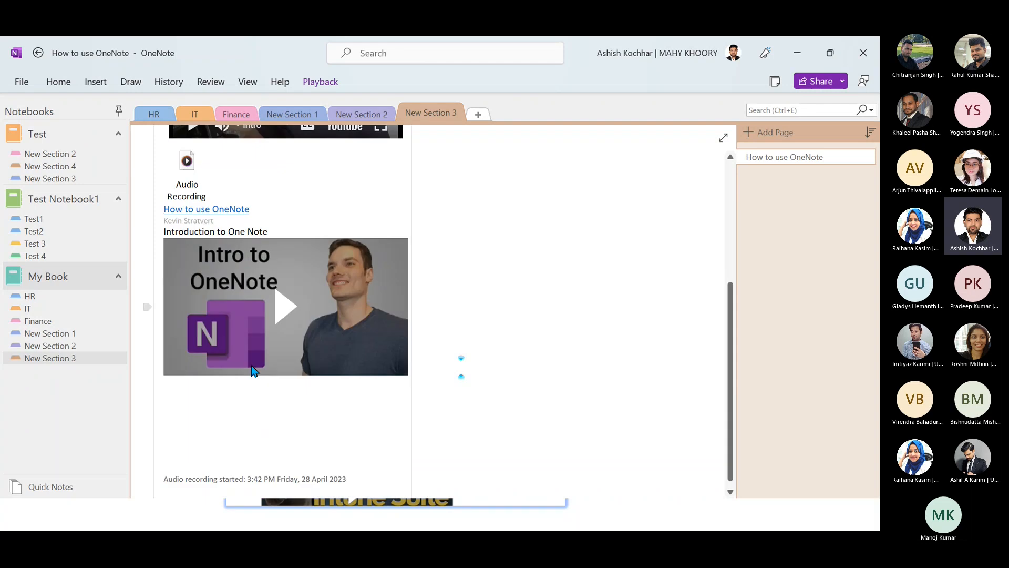
pyautogui.scroll(3, 253, 375)
pyautogui.click(215, 370)
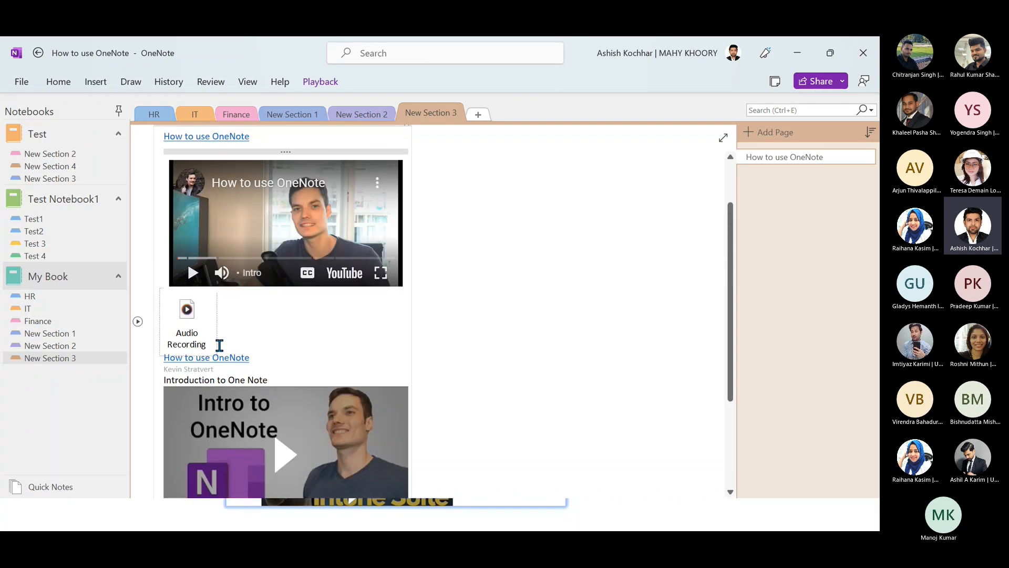
pyautogui.click(185, 312)
pyautogui.click(224, 300)
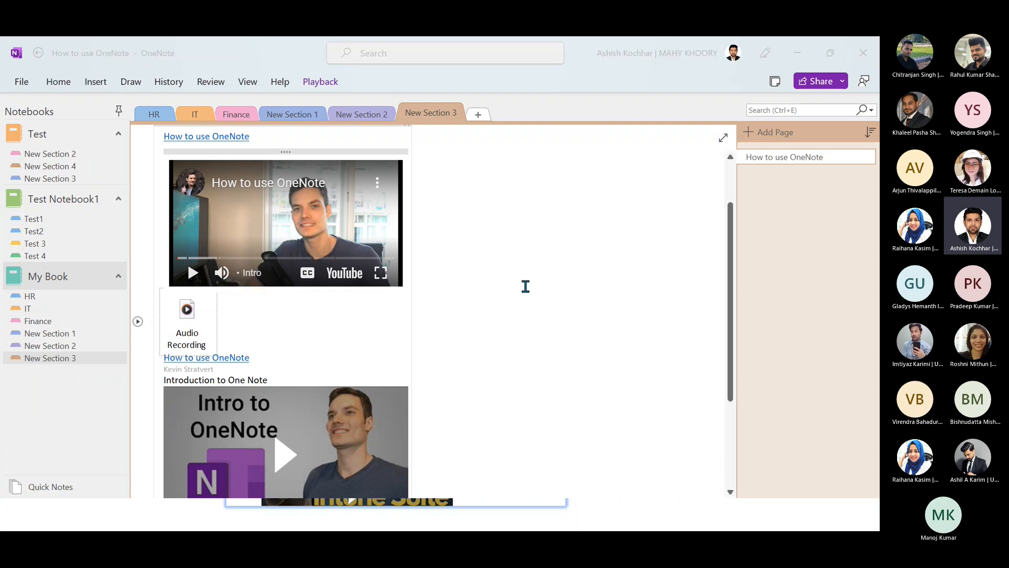
# - Close the "How to use OneNote" YouTube tab in the browser and switch to the slide on inserting online videos
pyautogui.hotkey('alt', 'Tab')
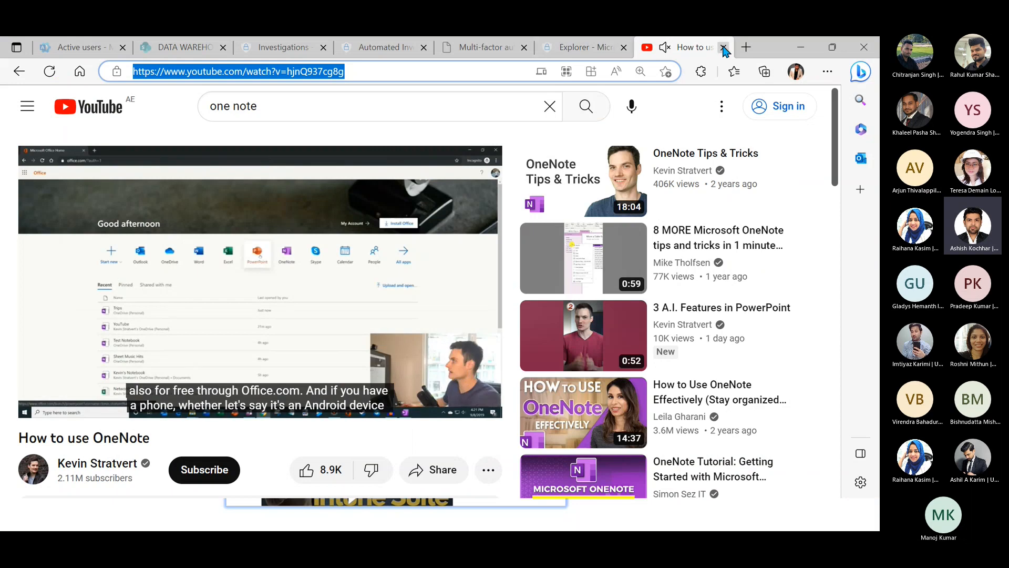
pyautogui.hotkey('ctrl', 'w')
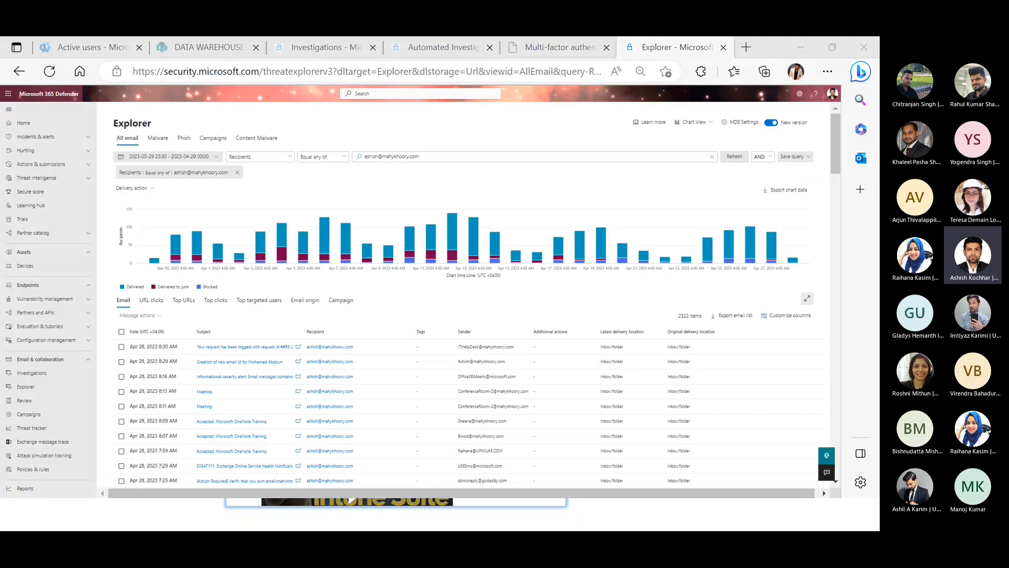
pyautogui.hotkey('alt', 'Tab')
pyautogui.press('Tab')
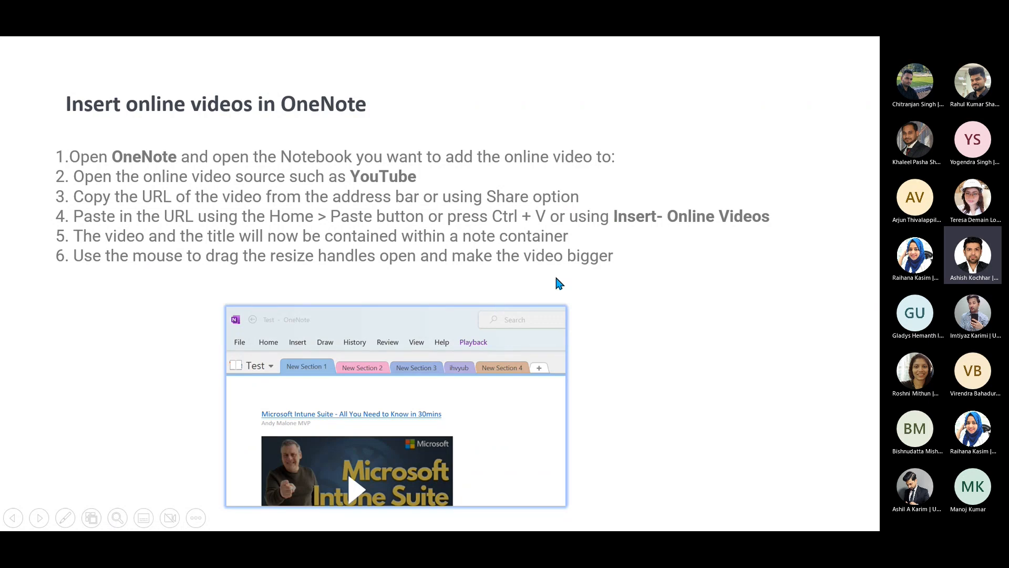
# - Return to OneNote and slightly shrink the Intro to OneNote video thumbnail using its resize handle
pyautogui.hotkey('alt', 'Tab')
pyautogui.press('Tab')
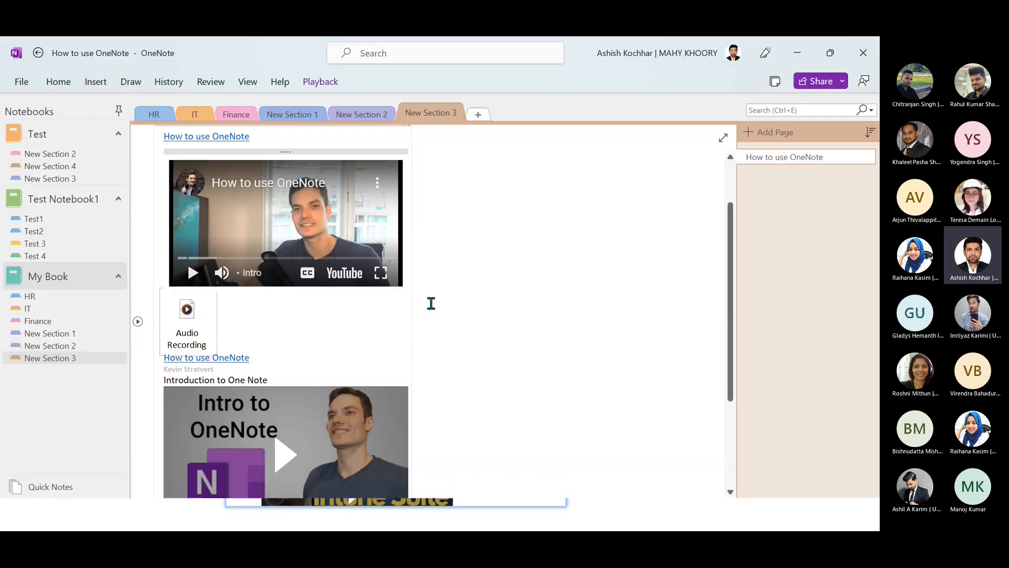
pyautogui.moveTo(410, 390); pyautogui.dragTo(483, 302)
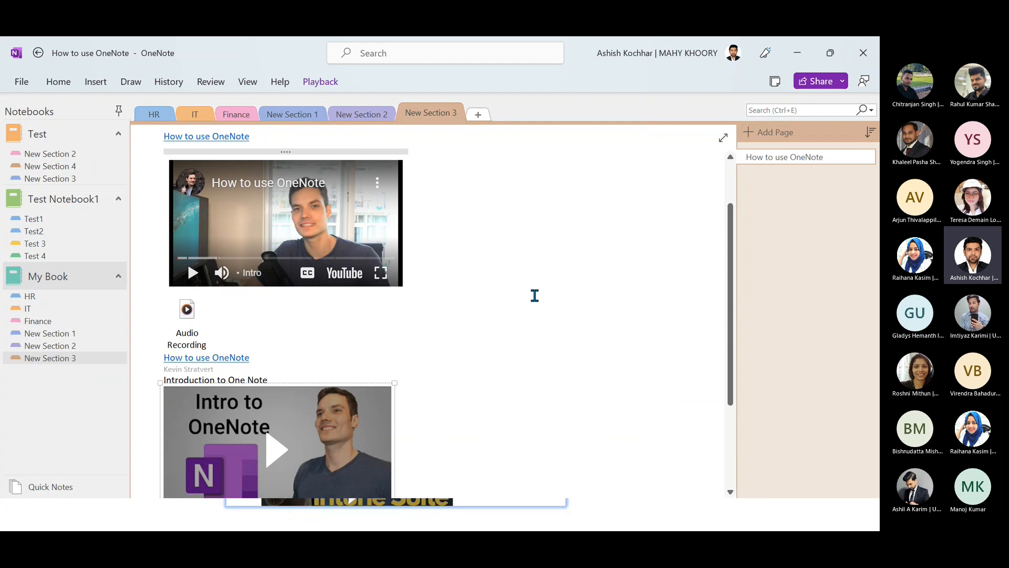
# - Advance the slide show to the notebook sending options and review the Send choices for the page in OneNote
pyautogui.hotkey('alt', 'Tab')
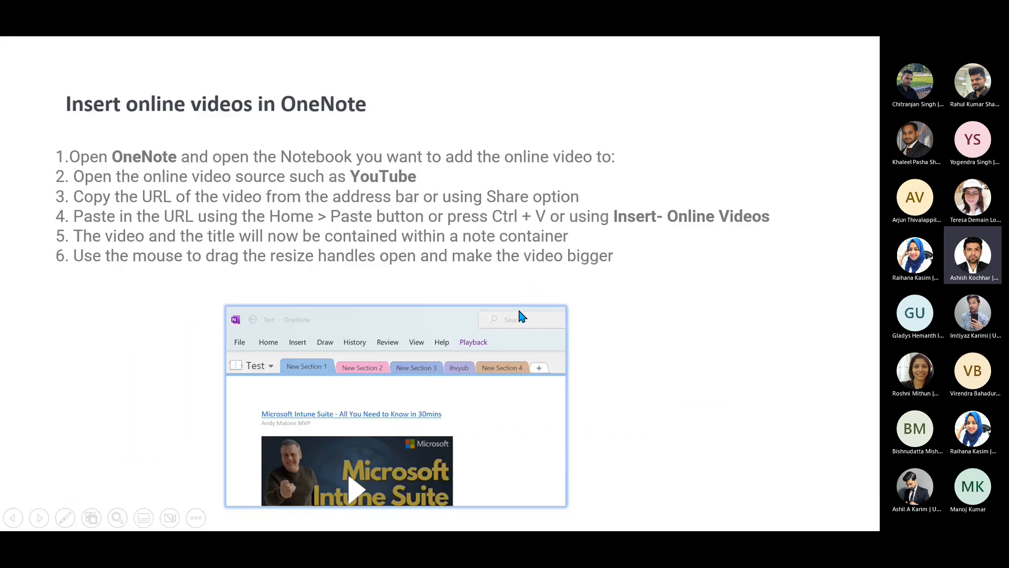
pyautogui.press('Right')
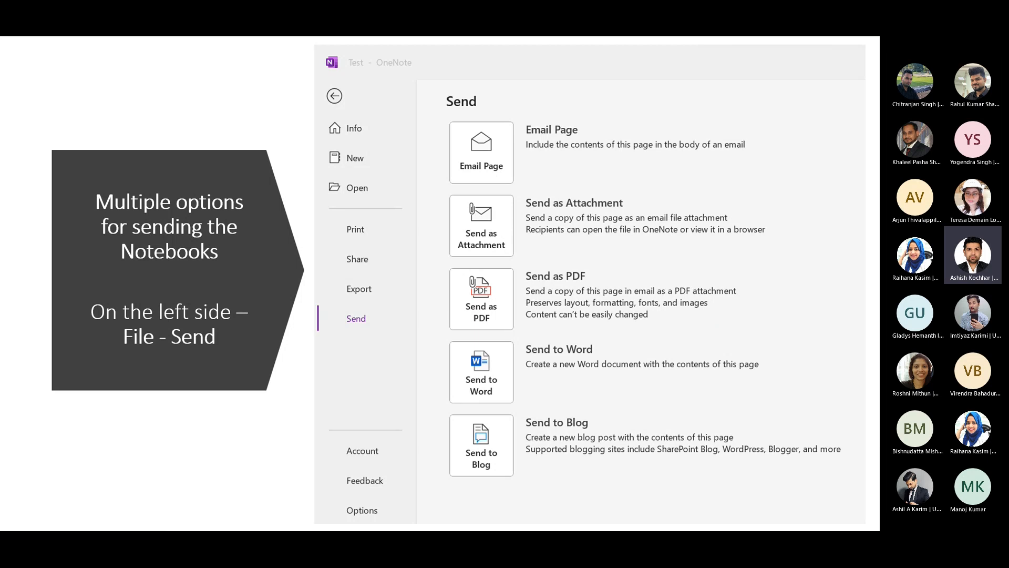
pyautogui.hotkey('alt', 'Tab')
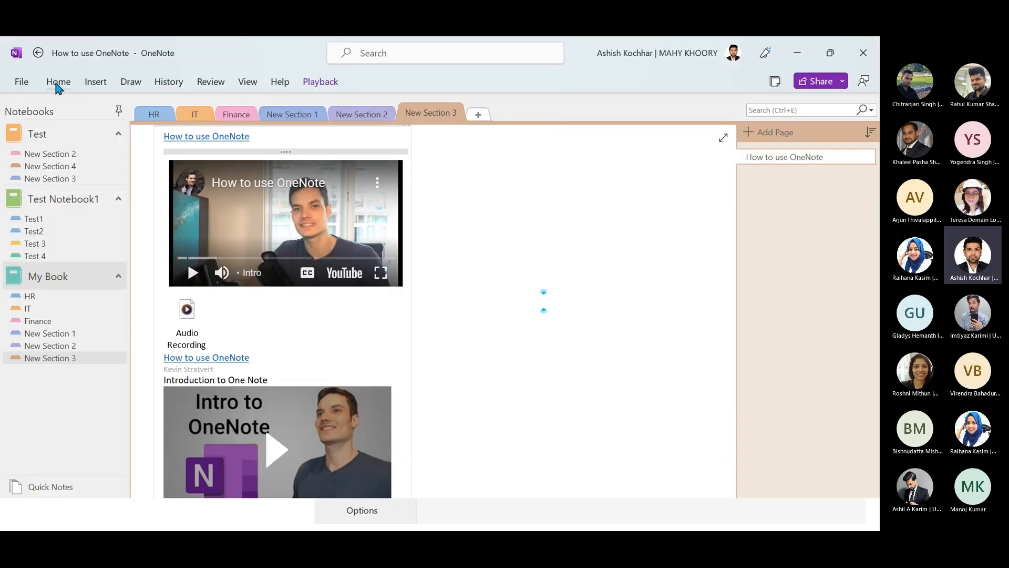
pyautogui.click(23, 86)
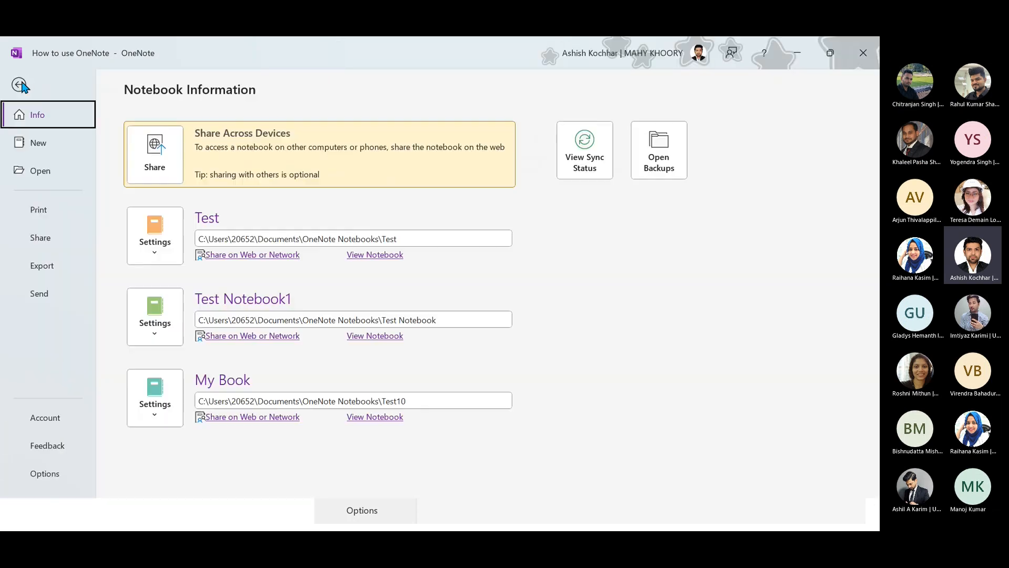
pyautogui.click(26, 296)
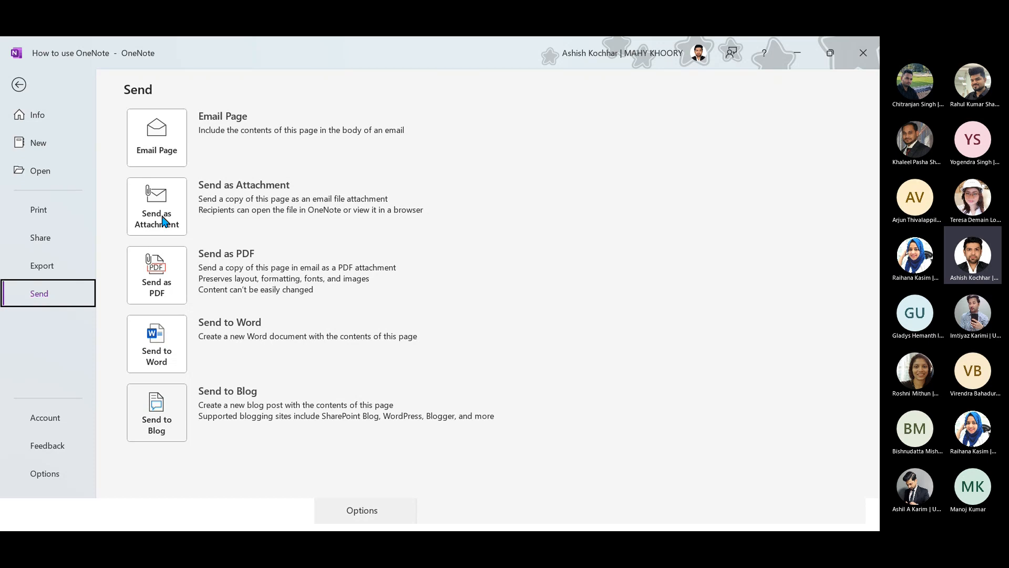
pyautogui.click(19, 84)
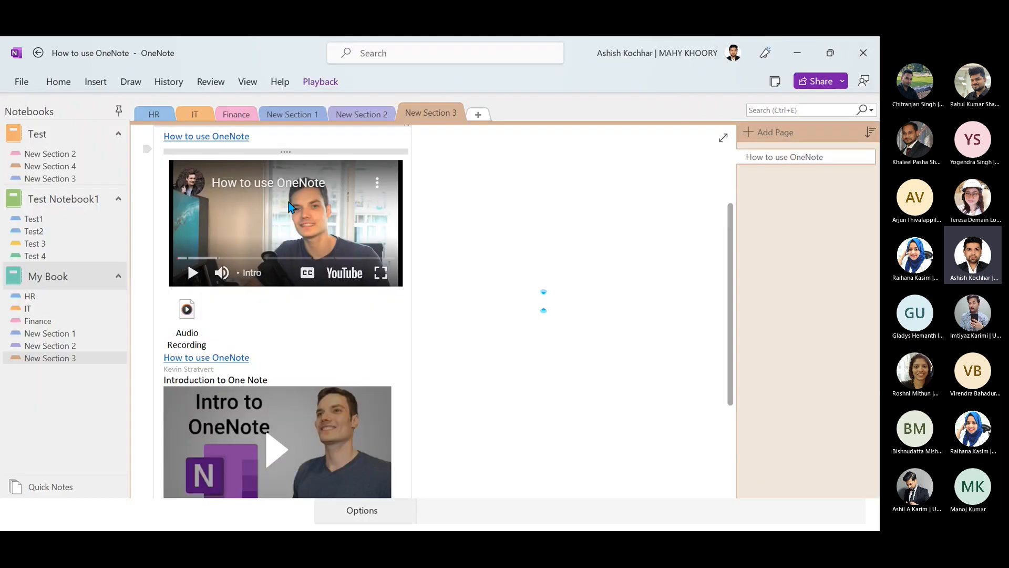
# - Advance the slide show to "How to Print" and review the Print choices for the page in OneNote
pyautogui.hotkey('alt', 'Tab')
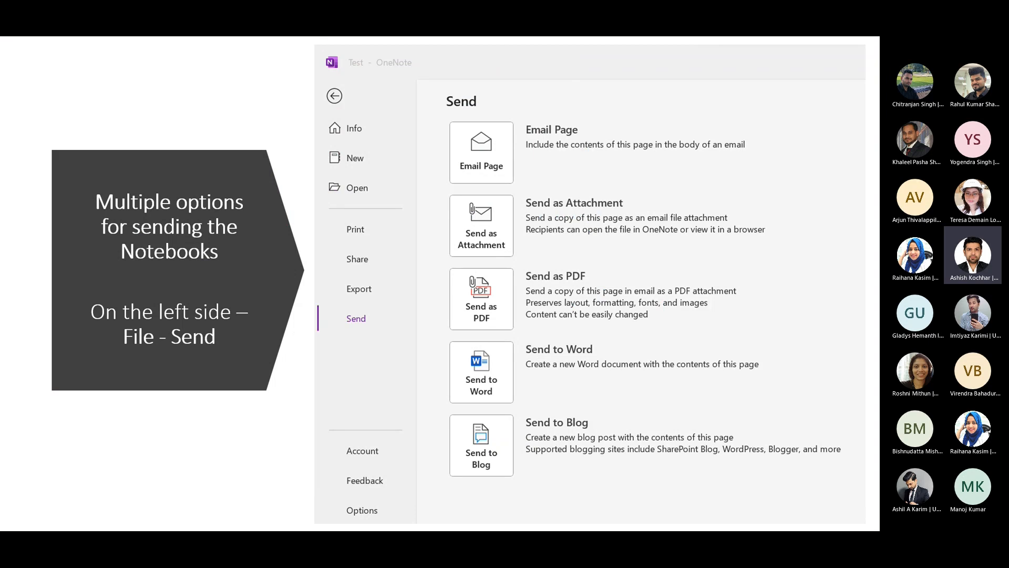
pyautogui.click(150, 343)
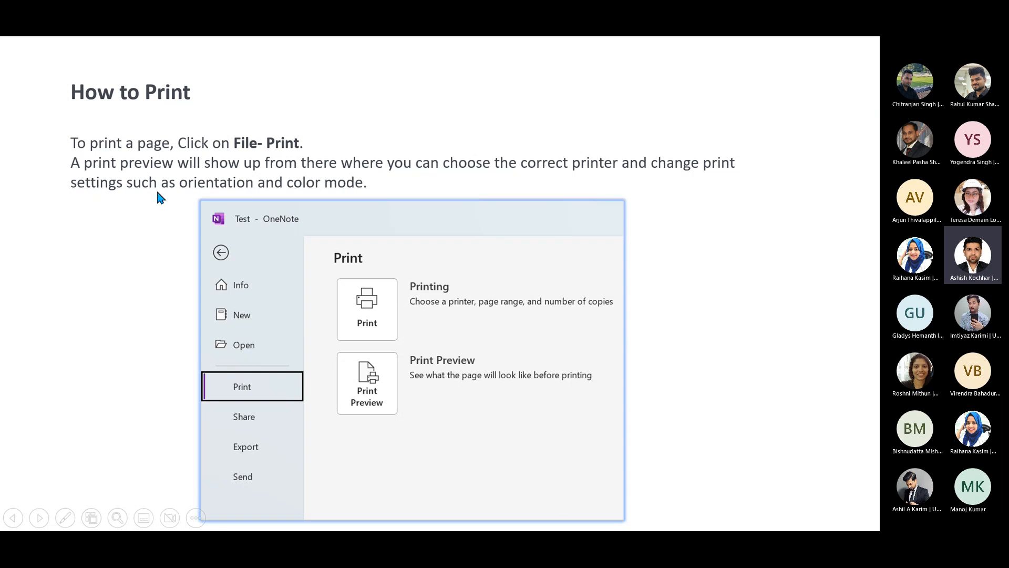
pyautogui.hotkey('alt', 'Tab')
pyautogui.click(20, 83)
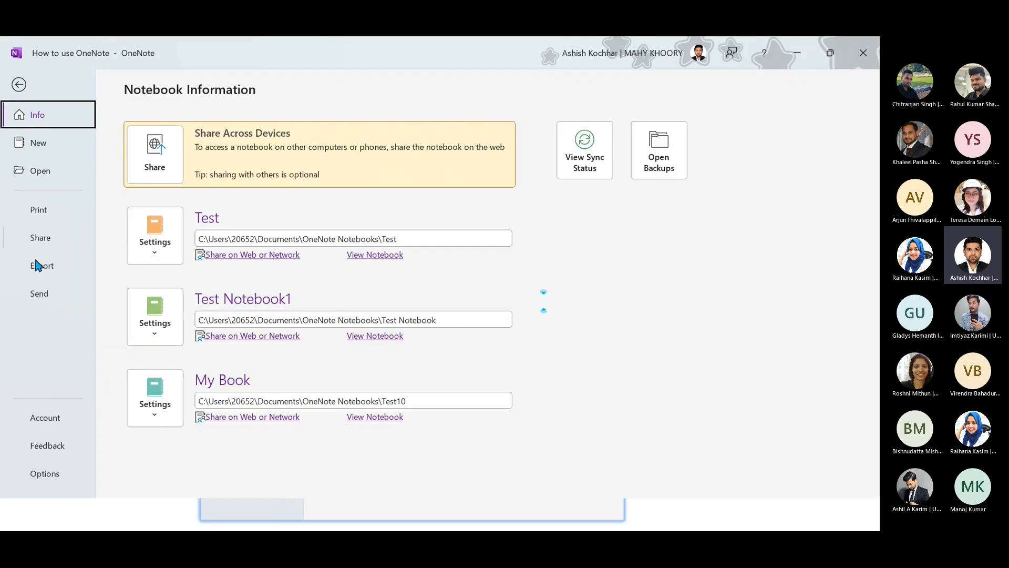
pyautogui.click(38, 210)
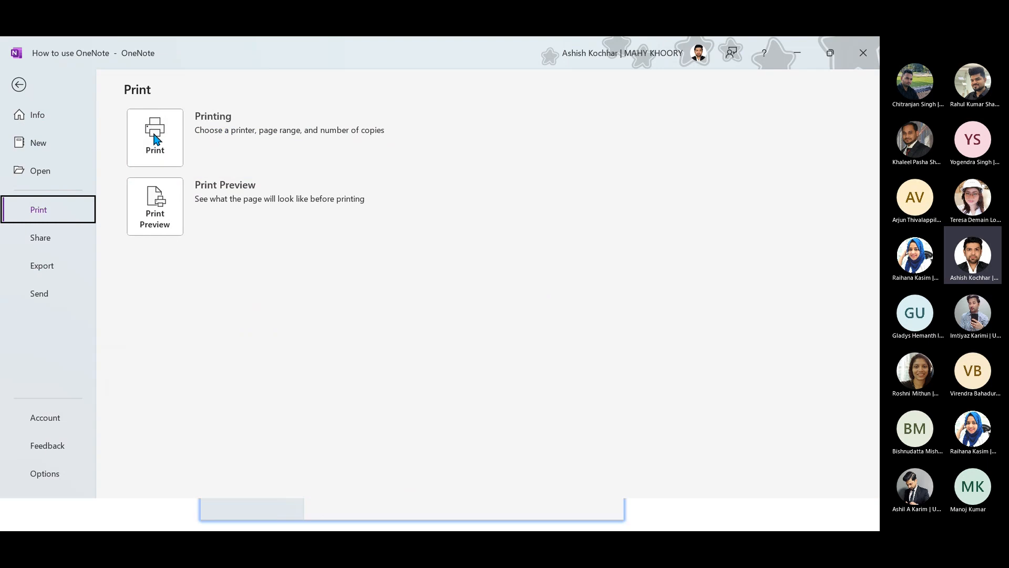
pyautogui.click(16, 86)
# - Return to the slide show and advance it to the "Saving an Email Message" slide
pyautogui.hotkey('alt', 'Tab')
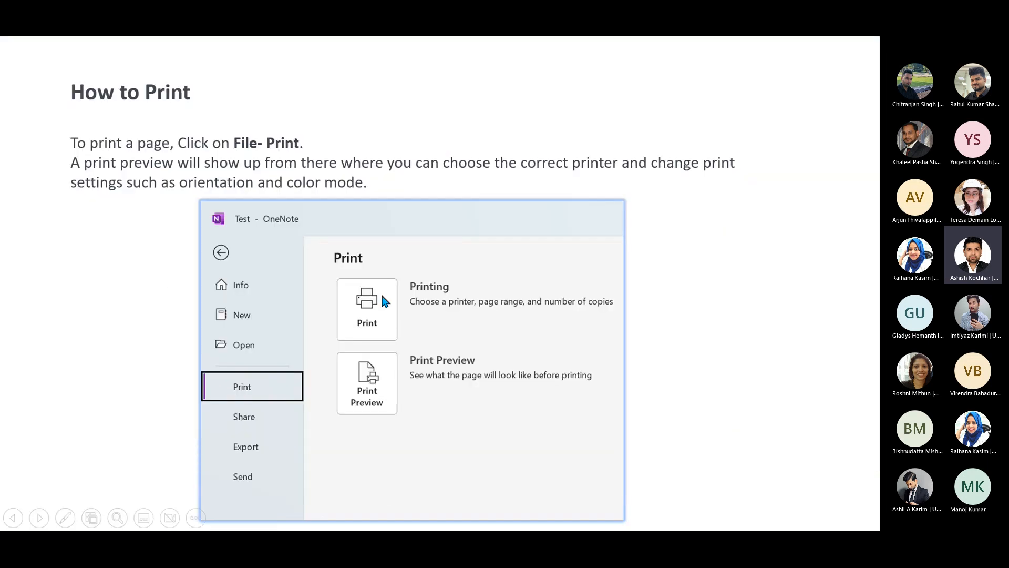
pyautogui.press('Right')
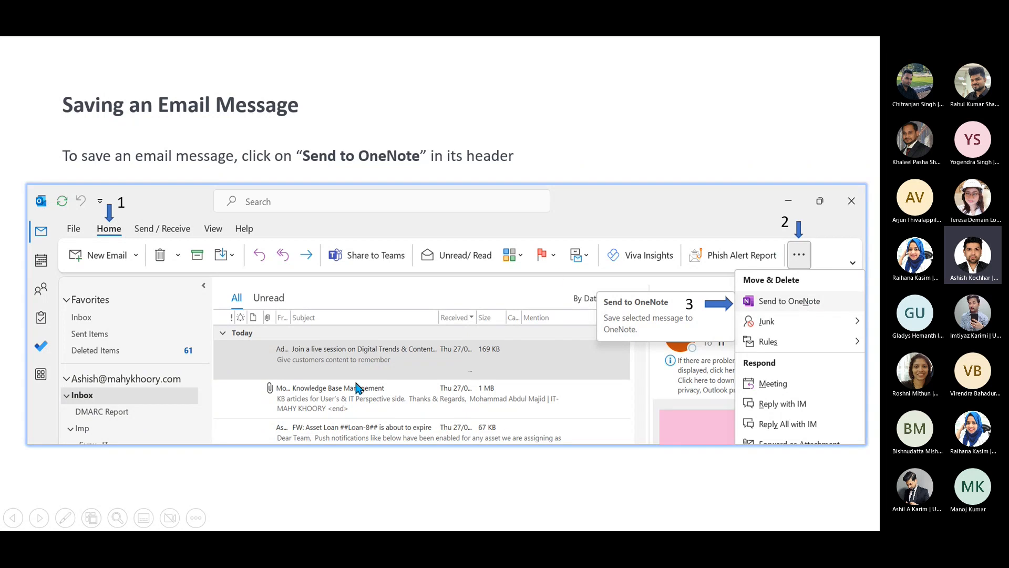
# - Advance the slide show to "Clip and Save", and open OneNote Web Clipper on the automated investigation log page in Edge
pyautogui.press('Right')
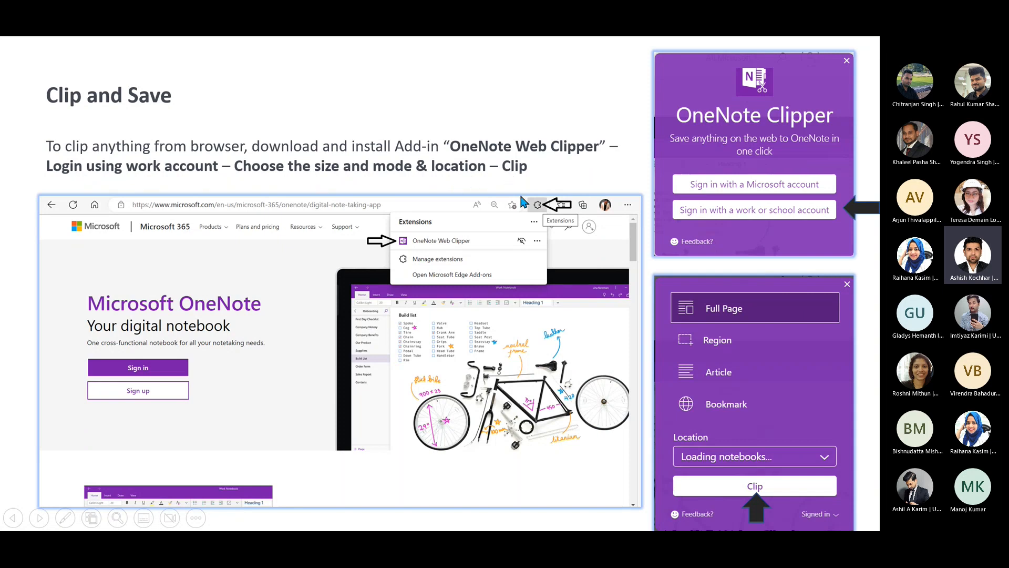
pyautogui.hotkey('alt', 'Tab')
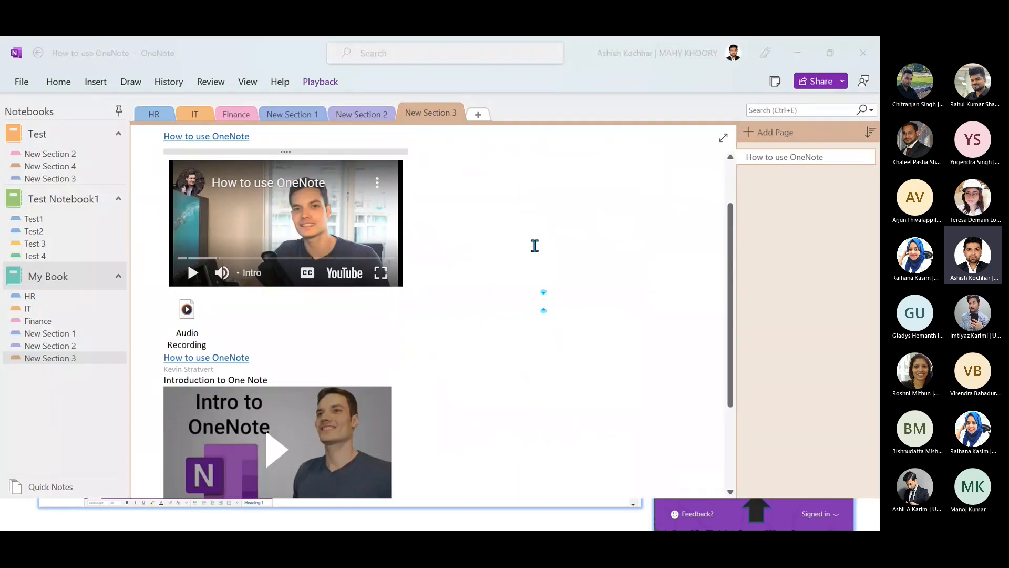
pyautogui.hotkey('alt', 'Tab')
pyautogui.hotkey('alt', 'Tab')
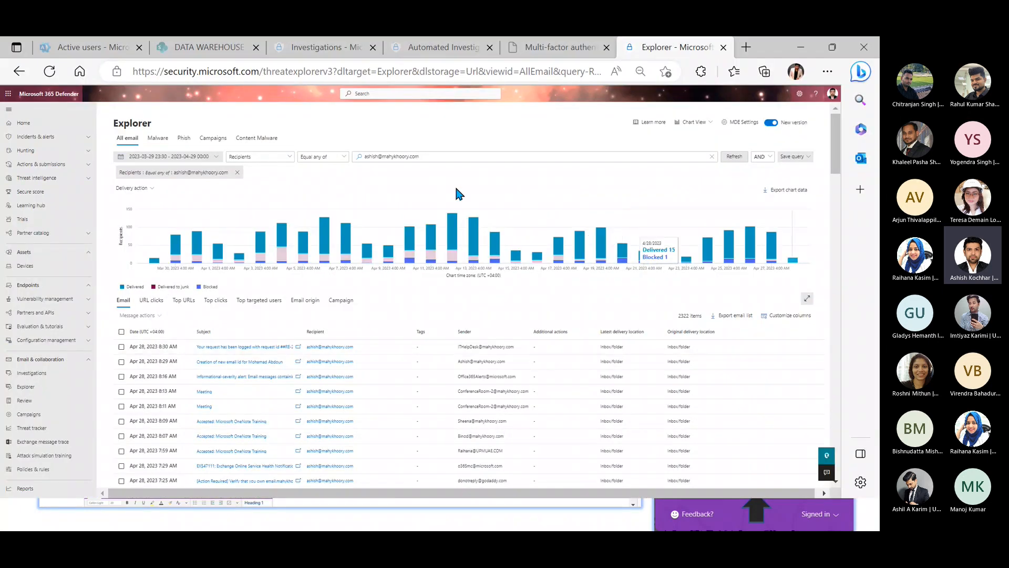
pyautogui.click(498, 44)
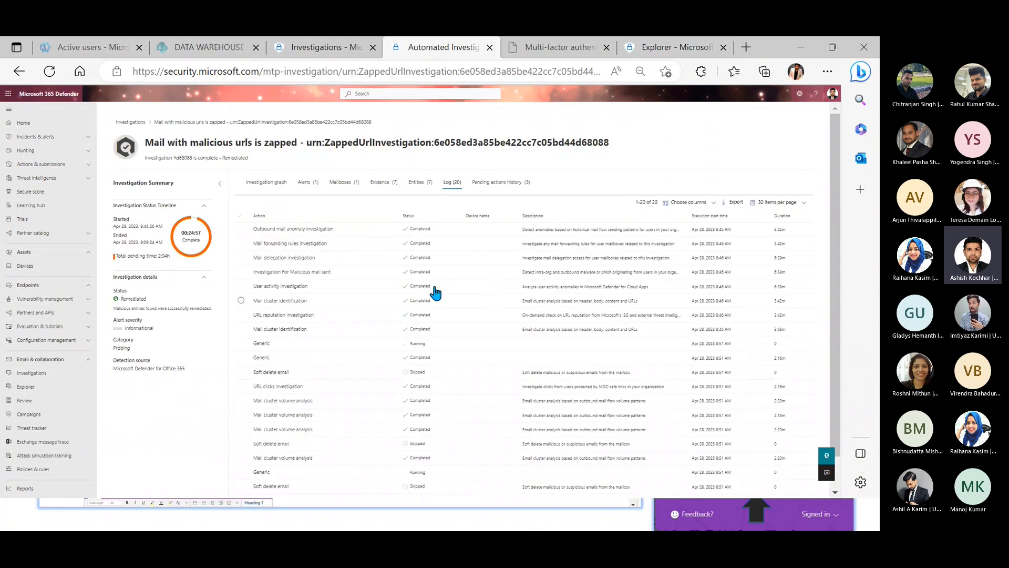
pyautogui.click(702, 73)
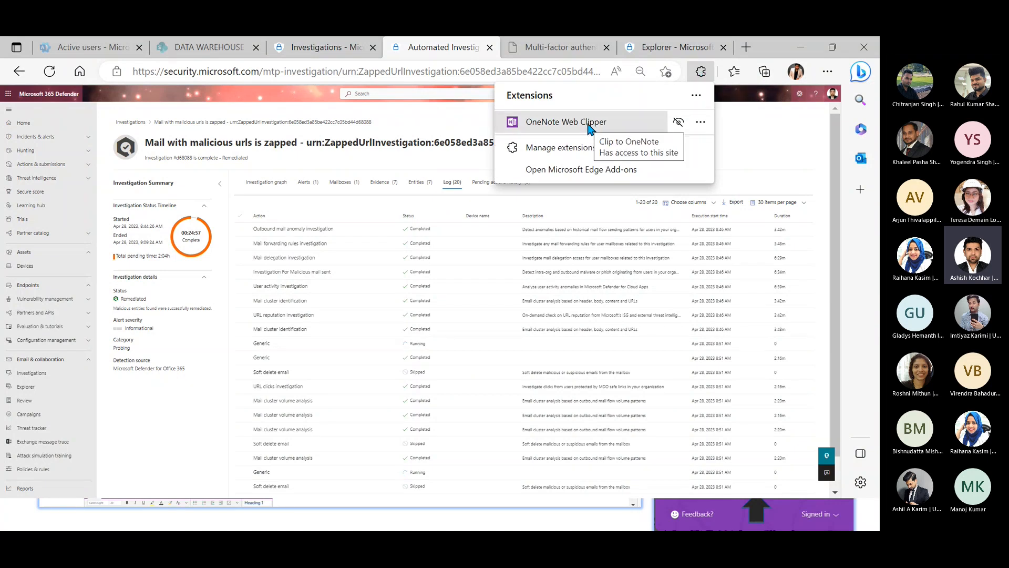
pyautogui.click(566, 122)
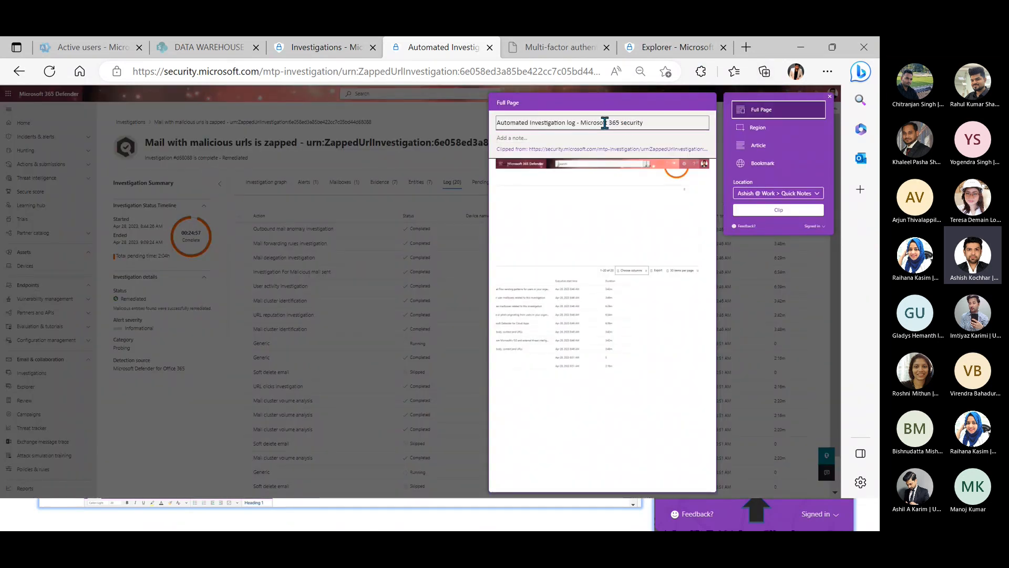
# - Title the full-page clip "IT Security" and add the note "Test page"
pyautogui.click(649, 124)
pyautogui.moveTo(650, 124); pyautogui.dragTo(503, 127)
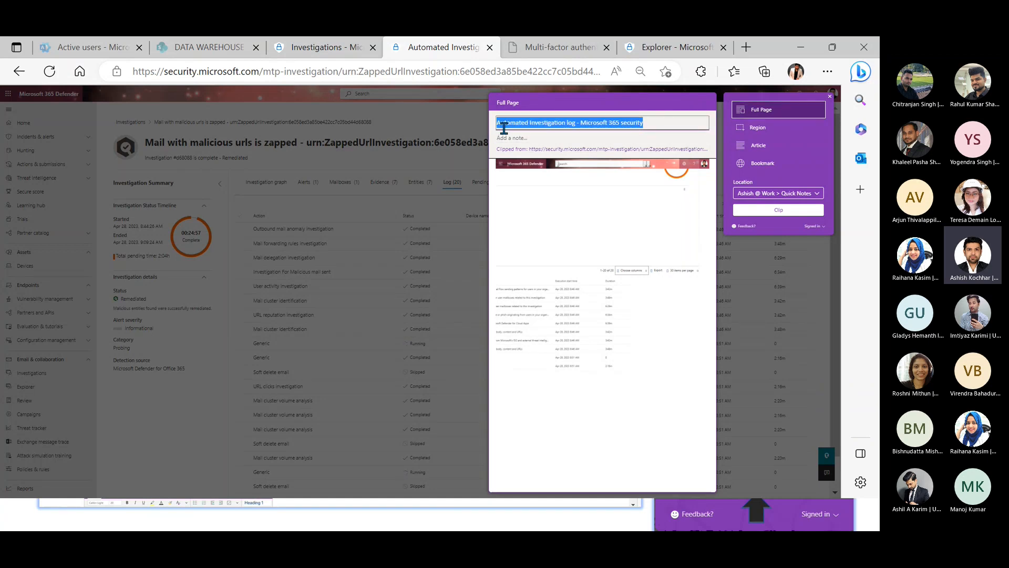
pyautogui.write('IT Se')
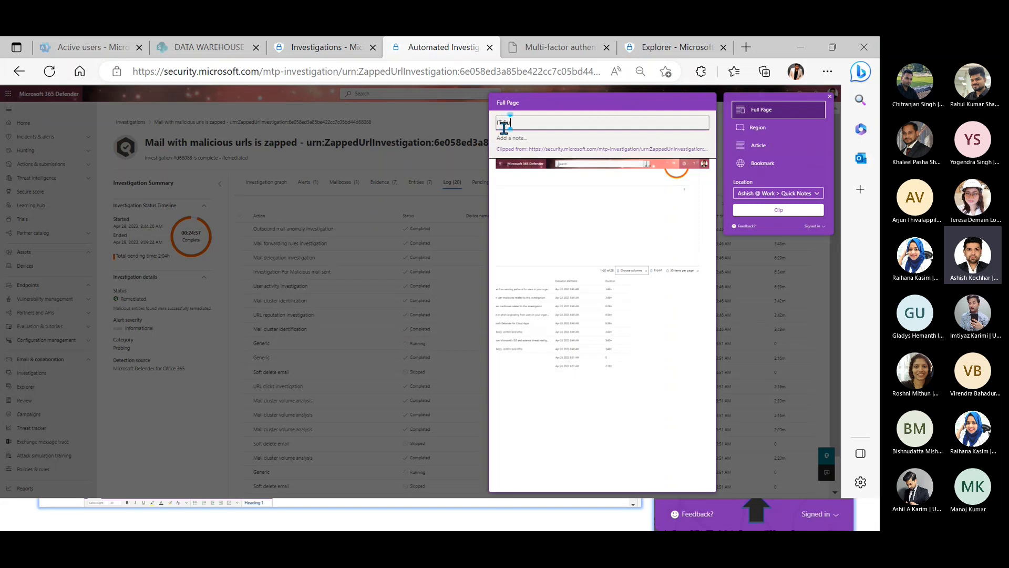
pyautogui.press('BackSpace')
pyautogui.write('ecurity')
pyautogui.click(524, 138)
pyautogui.write('Test')
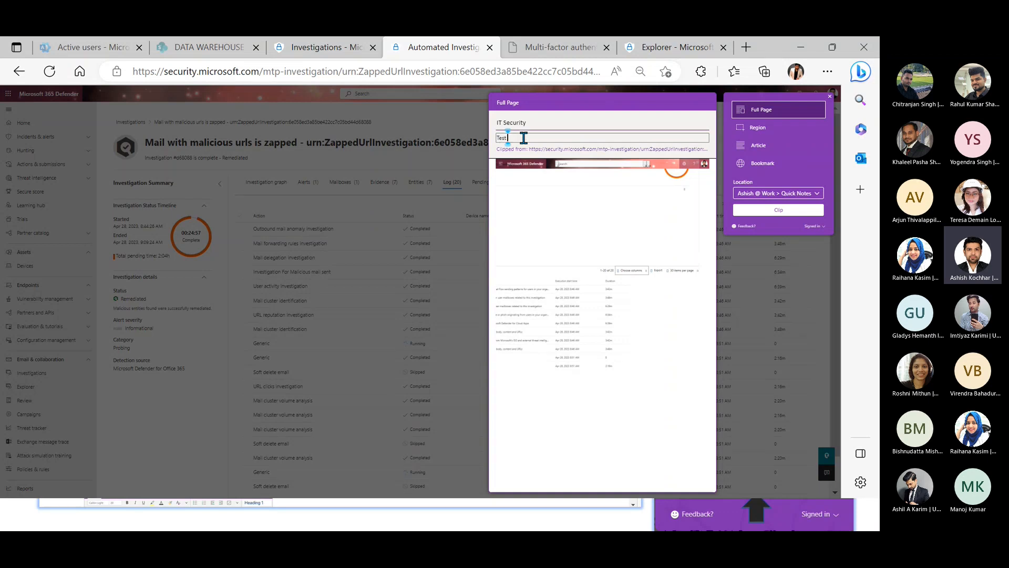
pyautogui.write(' page')
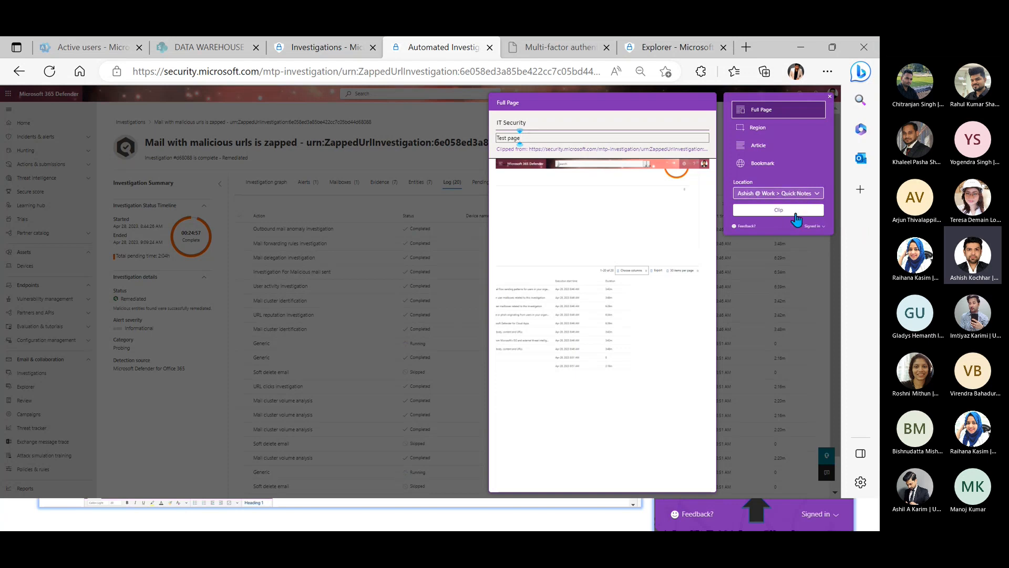
# - Clip the full page to the Quick Notes section and open the clip in OneNote for the web, reloading the page
pyautogui.click(785, 211)
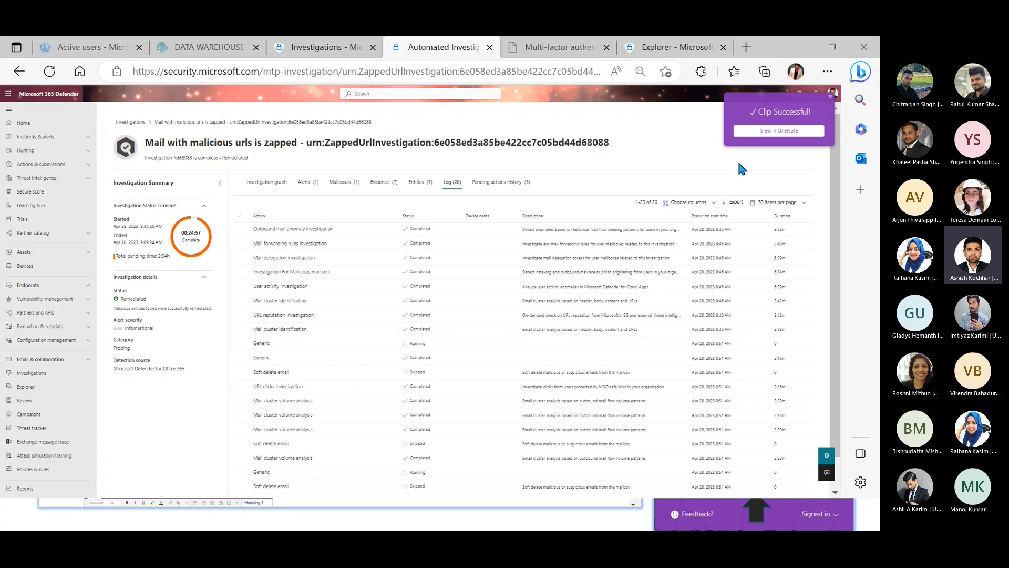
pyautogui.click(771, 130)
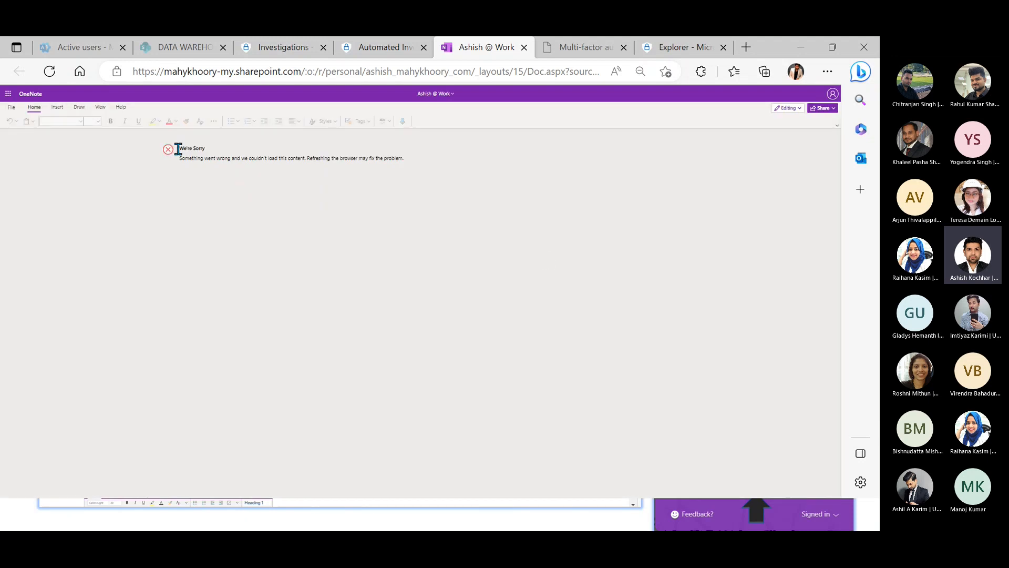
pyautogui.click(238, 71)
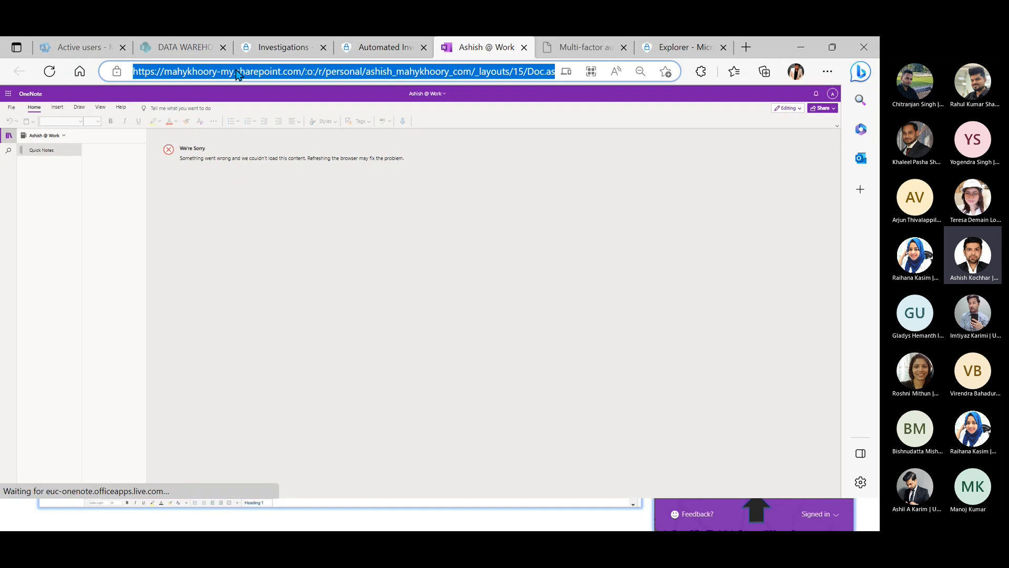
pyautogui.press('Return')
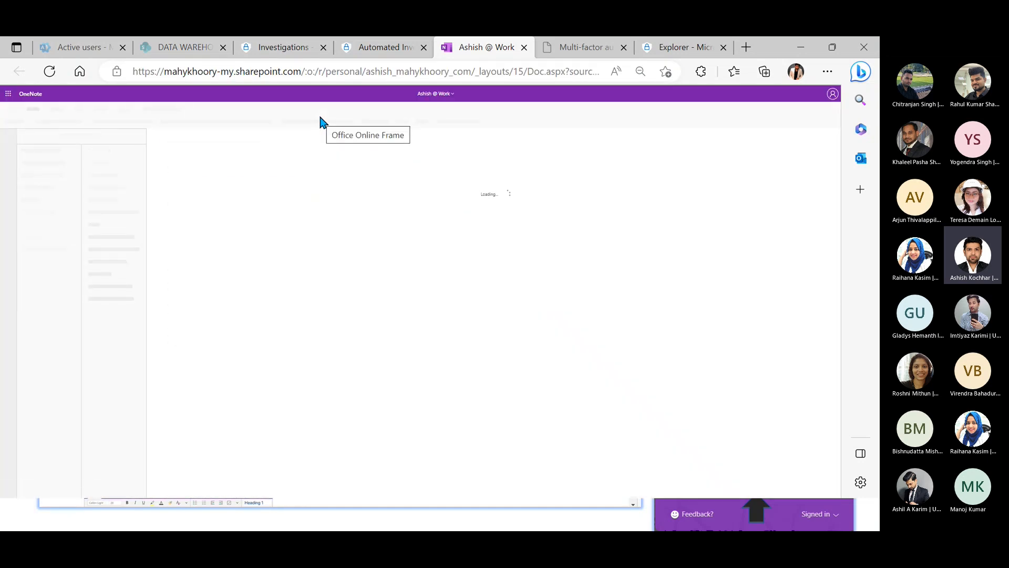
# - Examine the clipped IT Security page, including its title, note, source link and captured content
pyautogui.scroll(-1, 474, 185)
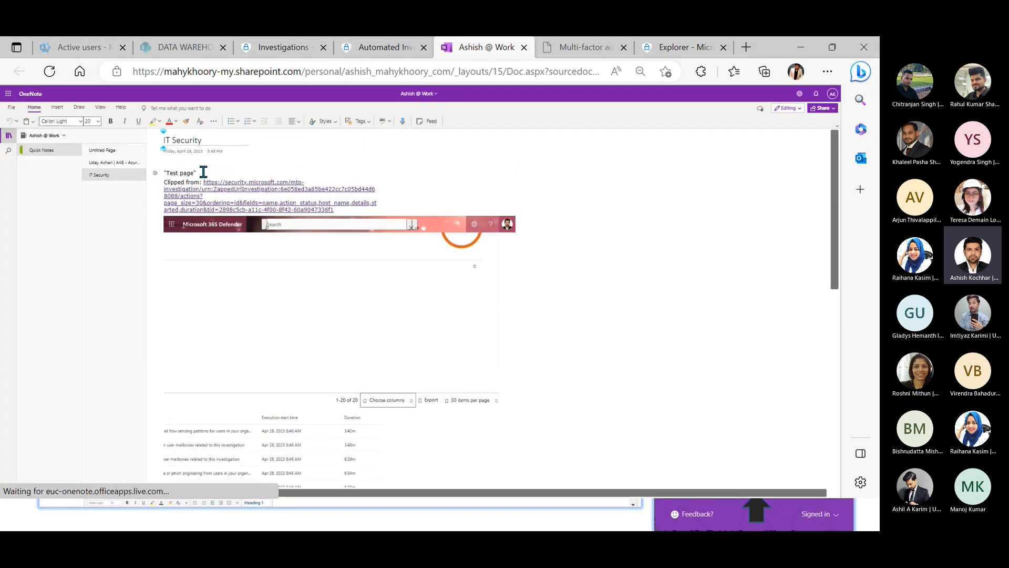
pyautogui.moveTo(202, 140); pyautogui.dragTo(162, 140)
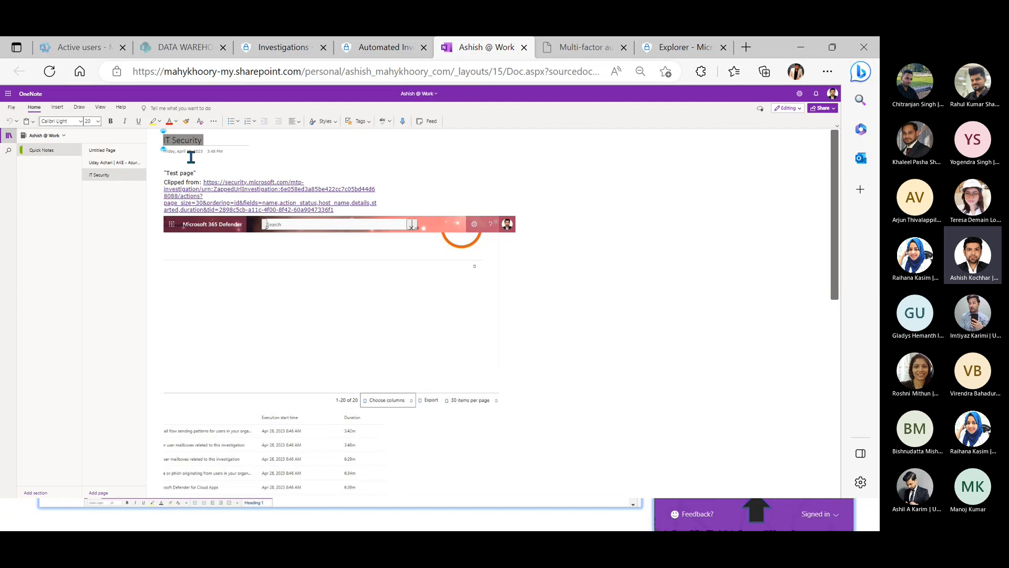
pyautogui.click(194, 173)
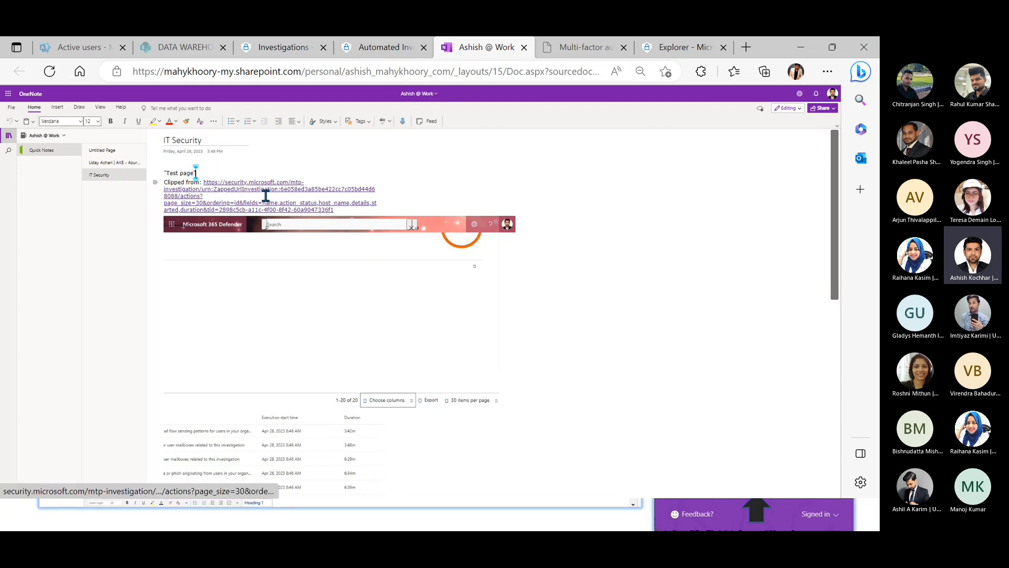
pyautogui.scroll(-2, 267, 196)
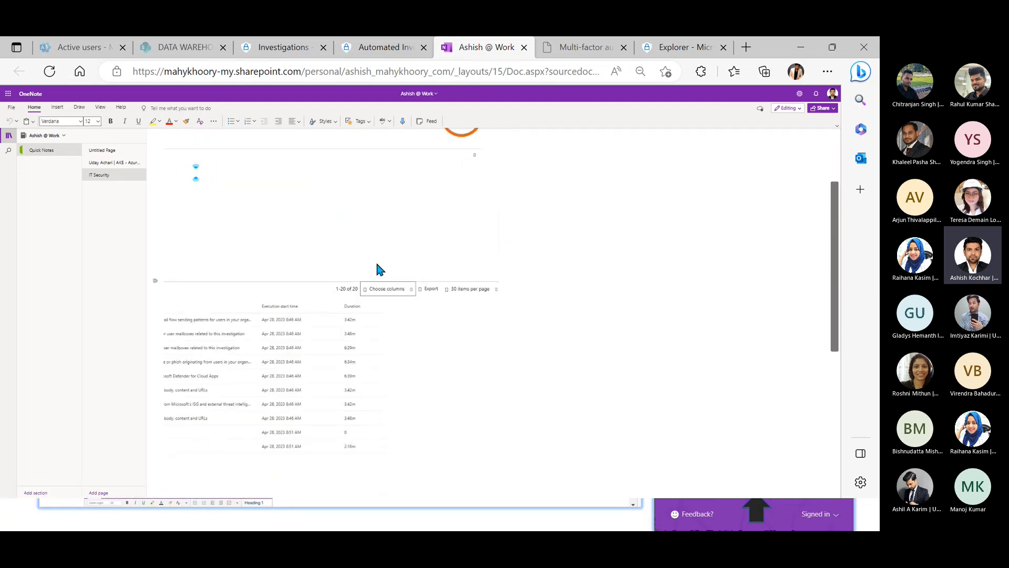
pyautogui.scroll(-3, 478, 236)
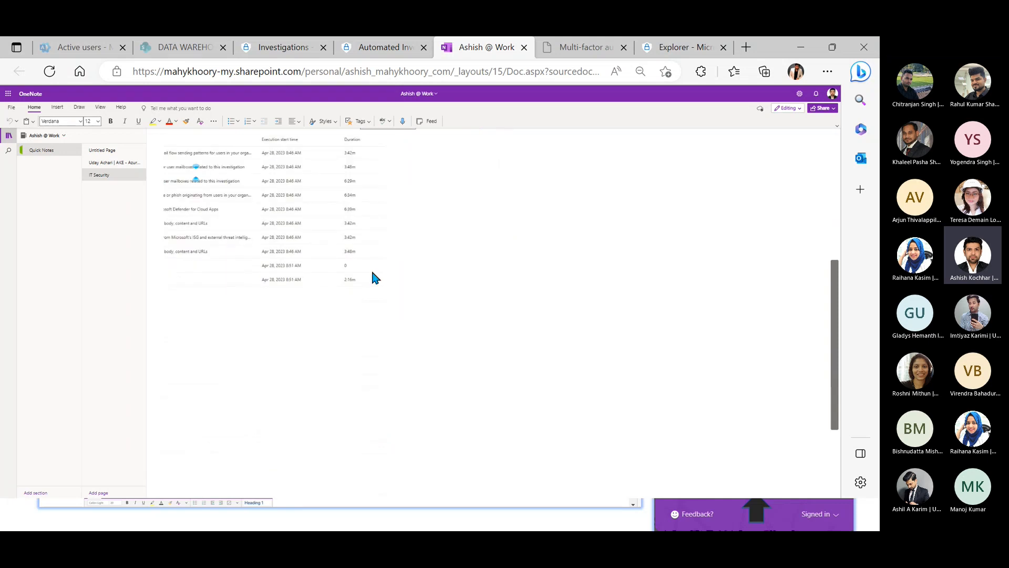
pyautogui.scroll(2, 316, 252)
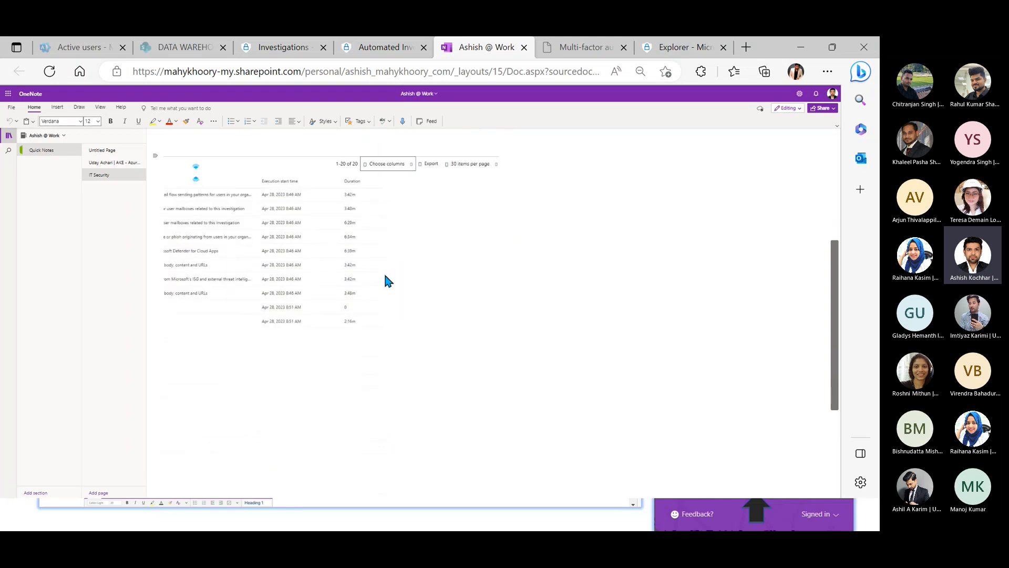
pyautogui.scroll(-5, 389, 263)
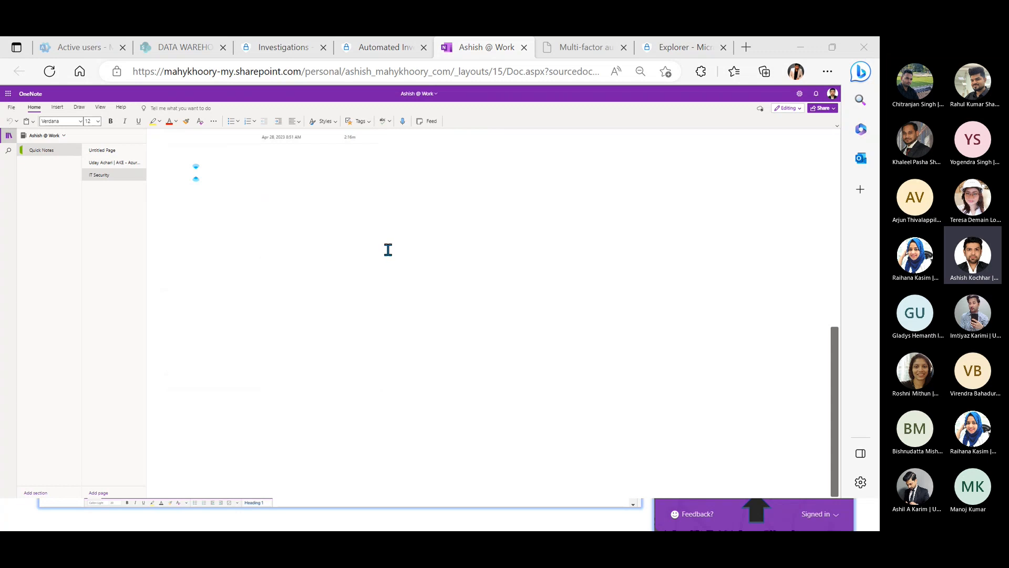
# - Review the Web Clipper extension entry on the Investigations page and return to the clipped page in OneNote for the web
pyautogui.click(388, 48)
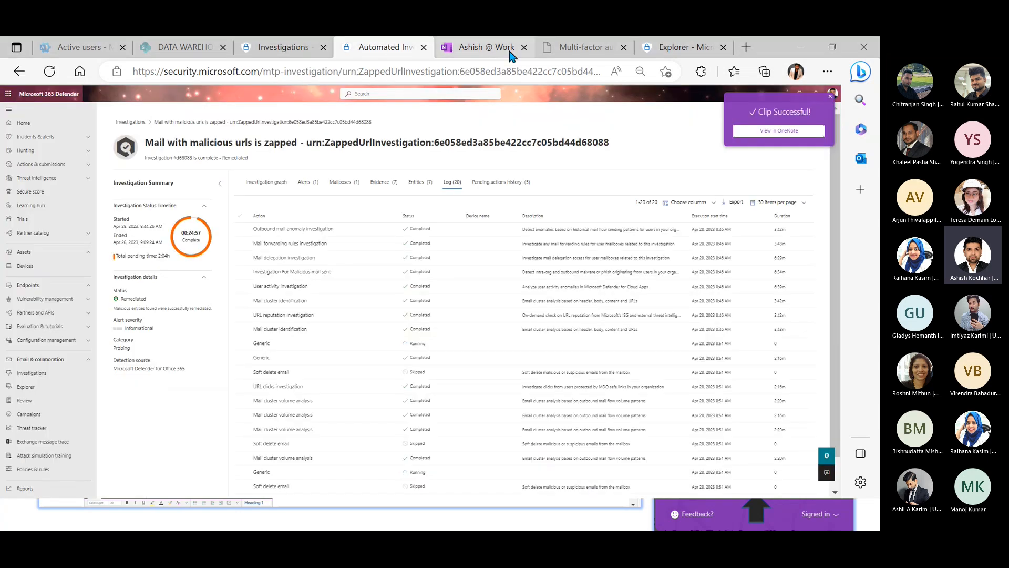
pyautogui.click(282, 48)
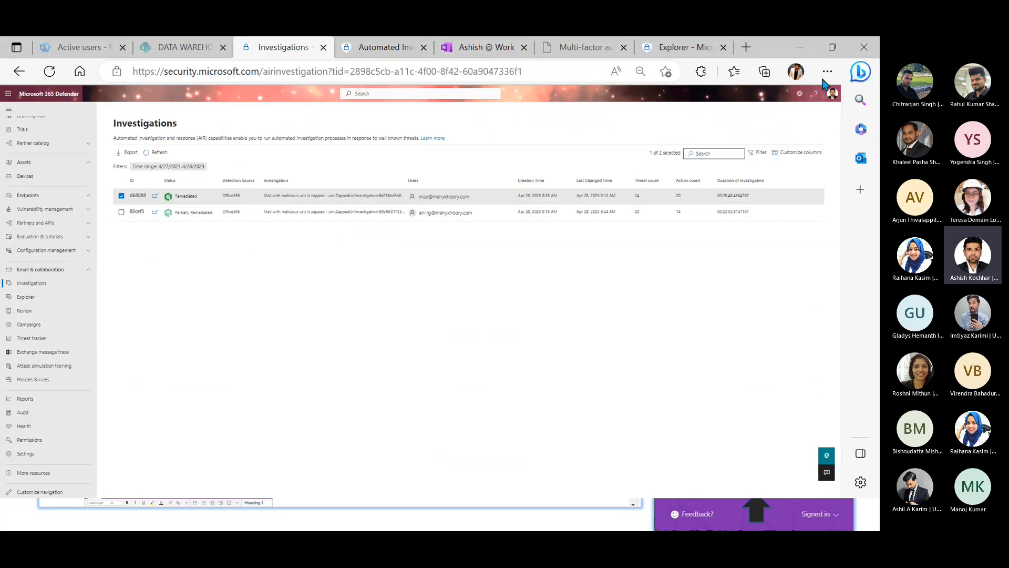
pyautogui.click(700, 73)
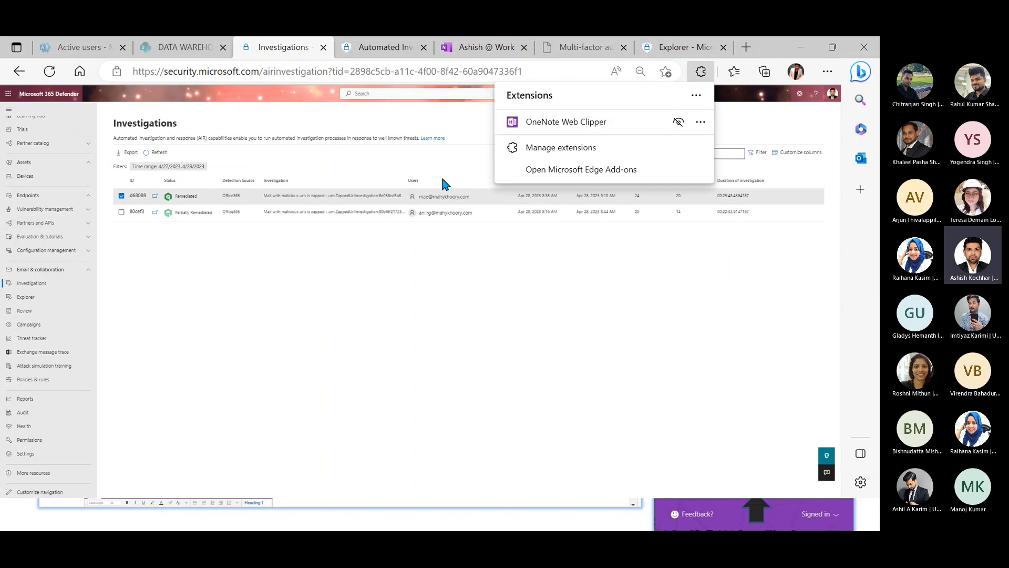
pyautogui.click(498, 197)
pyautogui.click(392, 48)
pyautogui.click(494, 50)
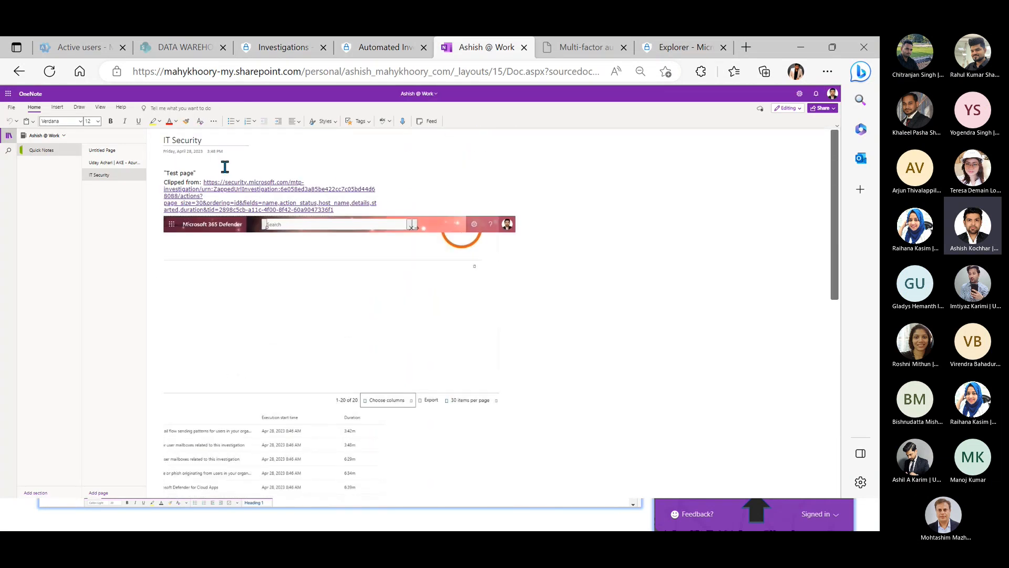
# - Insert six blank lines between the "Test page" note and the "Clipped from" link
pyautogui.click(224, 169)
pyautogui.press('Return')
pyautogui.press('Return')
pyautogui.press('Return')
pyautogui.press('Return')
pyautogui.press('Return')
pyautogui.press('Return')
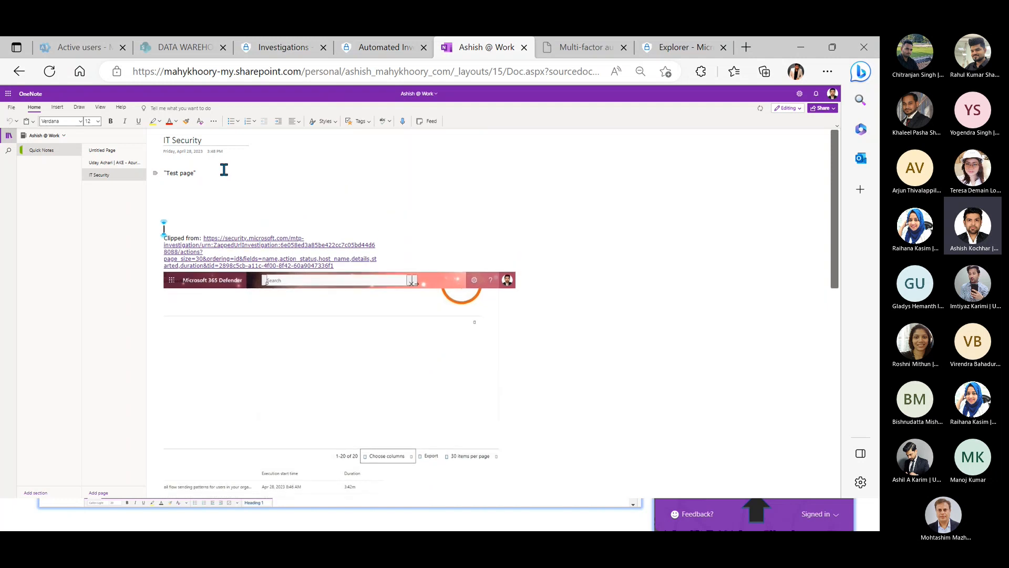
# - Place the cursor in the blank space below the note and review the Insert and Share options for the notebook
pyautogui.click(237, 193)
pyautogui.click(60, 109)
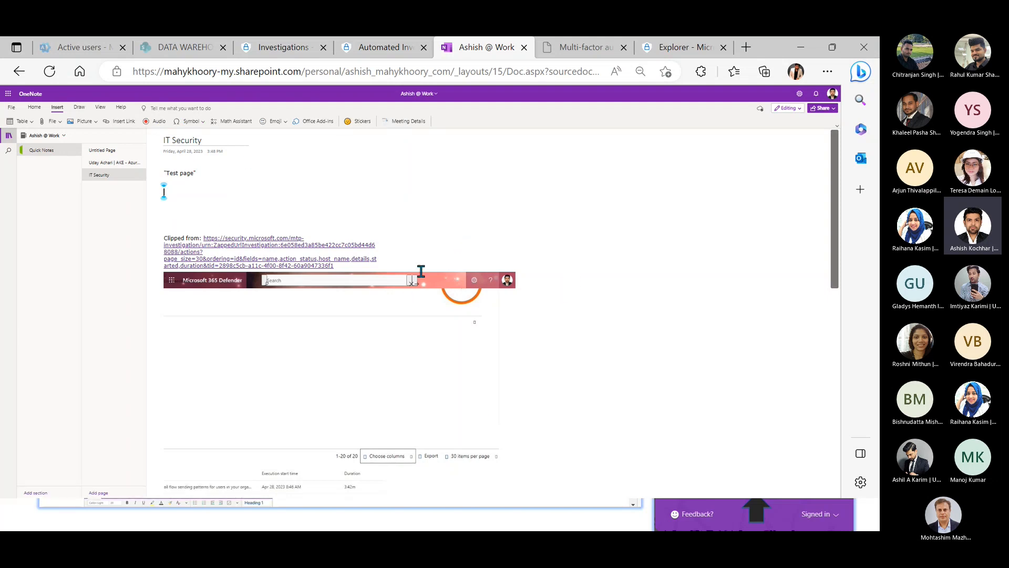
pyautogui.click(823, 108)
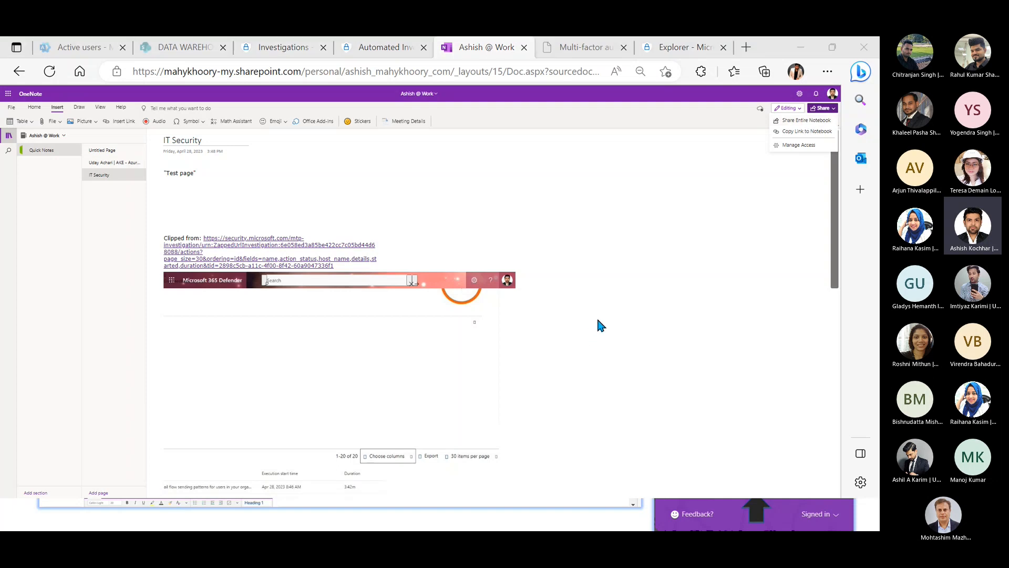
# - Switch to the OneNote desktop app and view the beginning of the "How to use OneNote" page
pyautogui.hotkey('alt', 'Tab')
pyautogui.hotkey('alt', 'Tab')
pyautogui.hotkey('alt', 'Tab')
pyautogui.hotkey('alt', 'Tab')
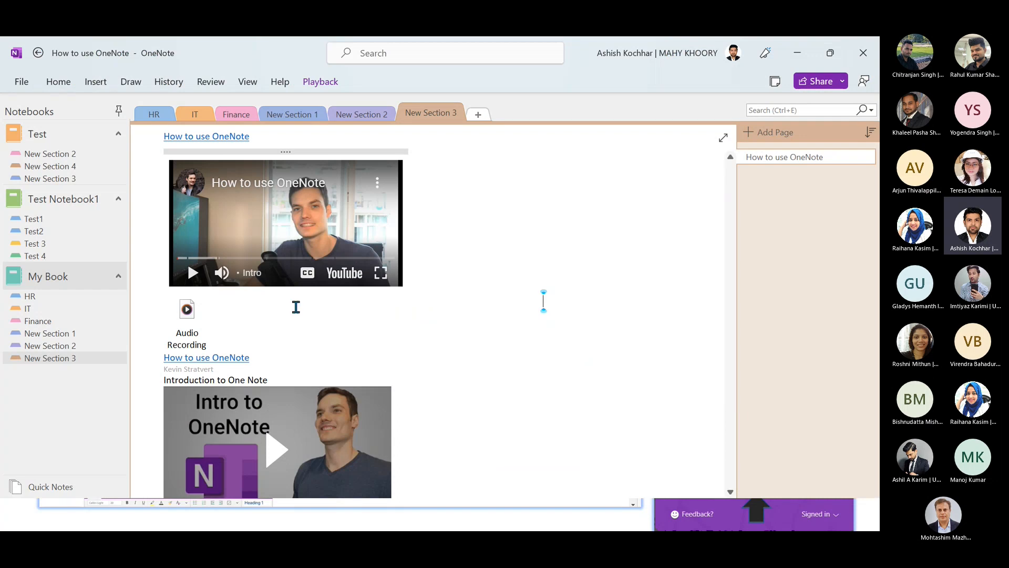
pyautogui.scroll(2, 299, 316)
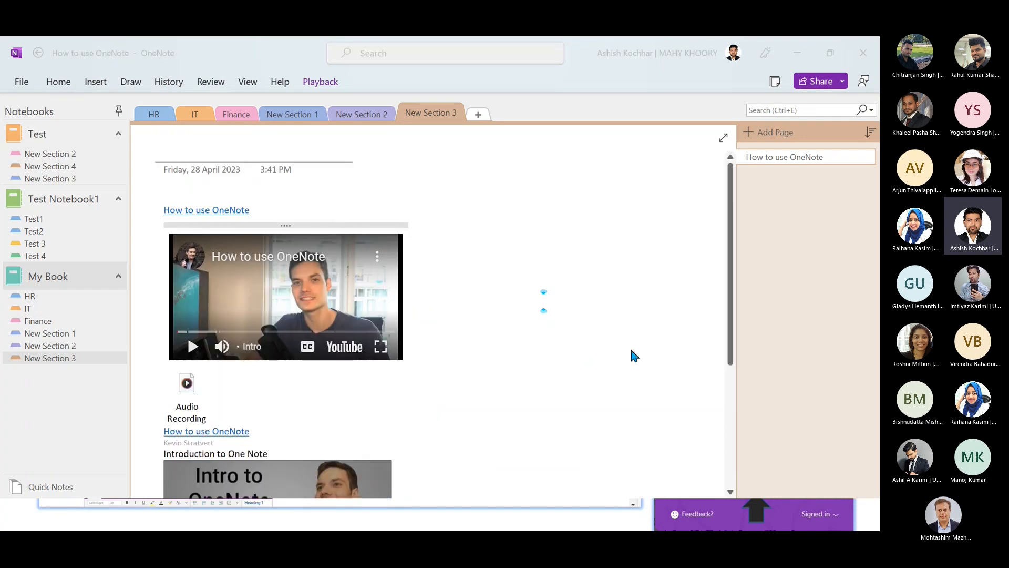
# - Return to the slide show and advance it to "Difference between OneNote and Evernote"
pyautogui.hotkey('alt', 'Tab')
pyautogui.hotkey('alt', 'Tab')
pyautogui.hotkey('alt', 'Tab')
pyautogui.hotkey('alt', 'Tab')
pyautogui.hotkey('alt', 'Tab')
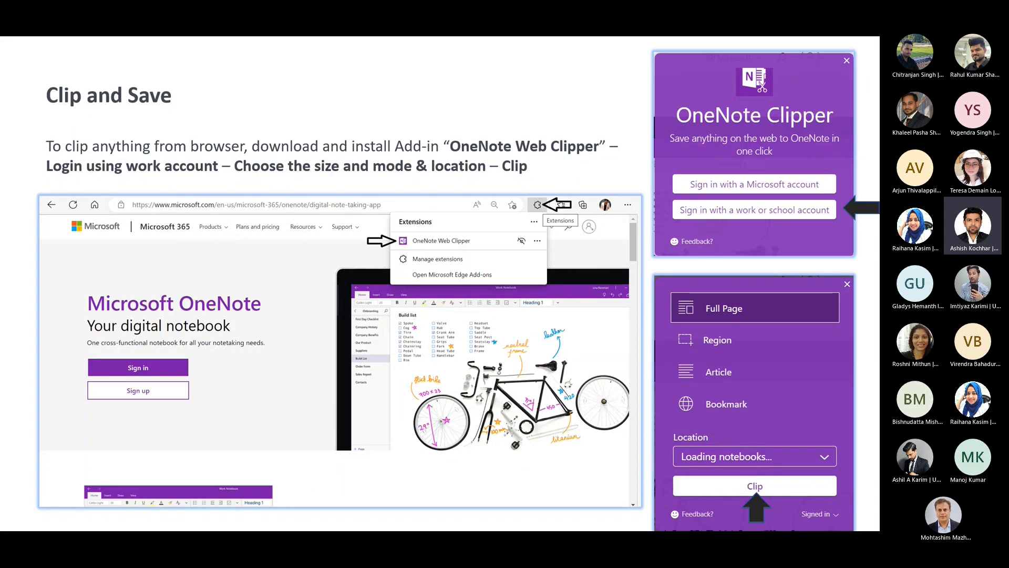
pyautogui.press('Right')
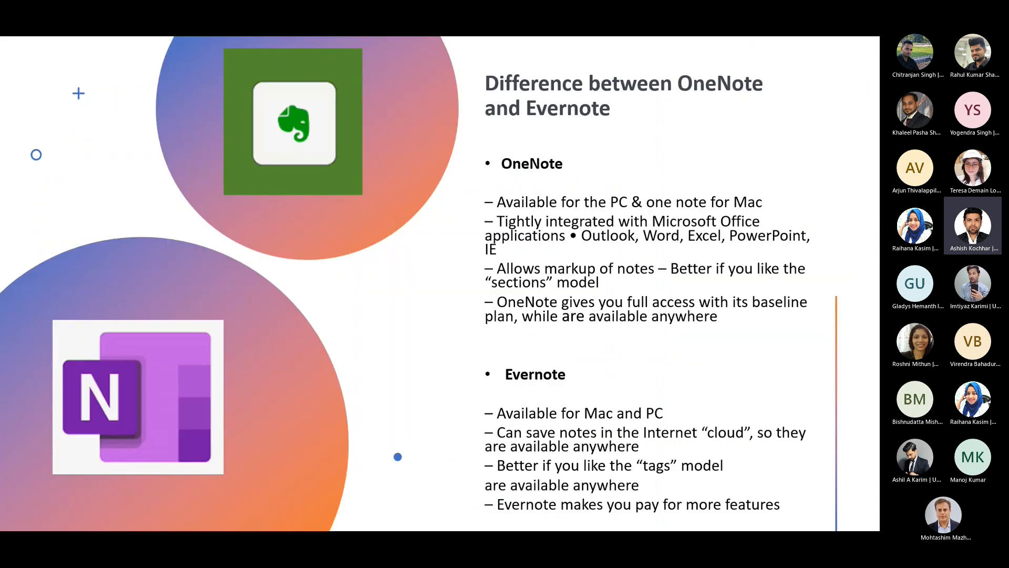
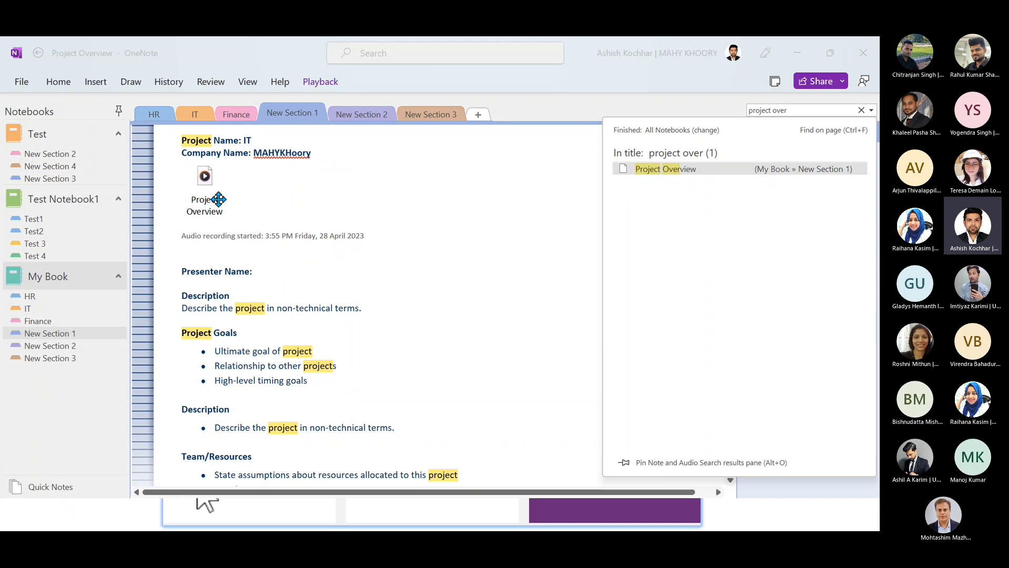
# - Review the Project Overview page found by the "project over" search in OneNote, down to its Related Documents section
pyautogui.scroll(-7, 219, 216)
pyautogui.scroll(-1, 216, 244)
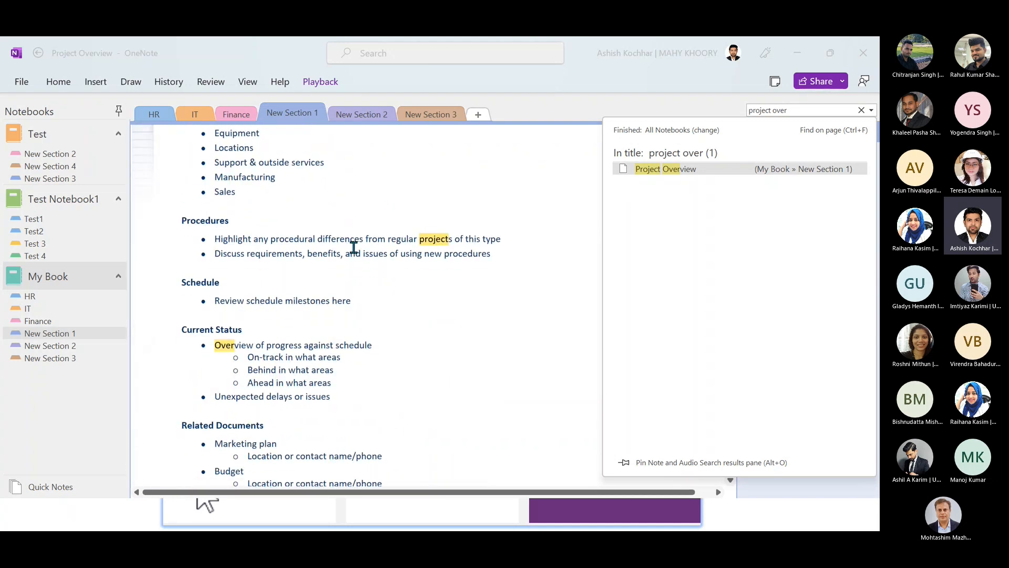
pyautogui.scroll(-3, 441, 327)
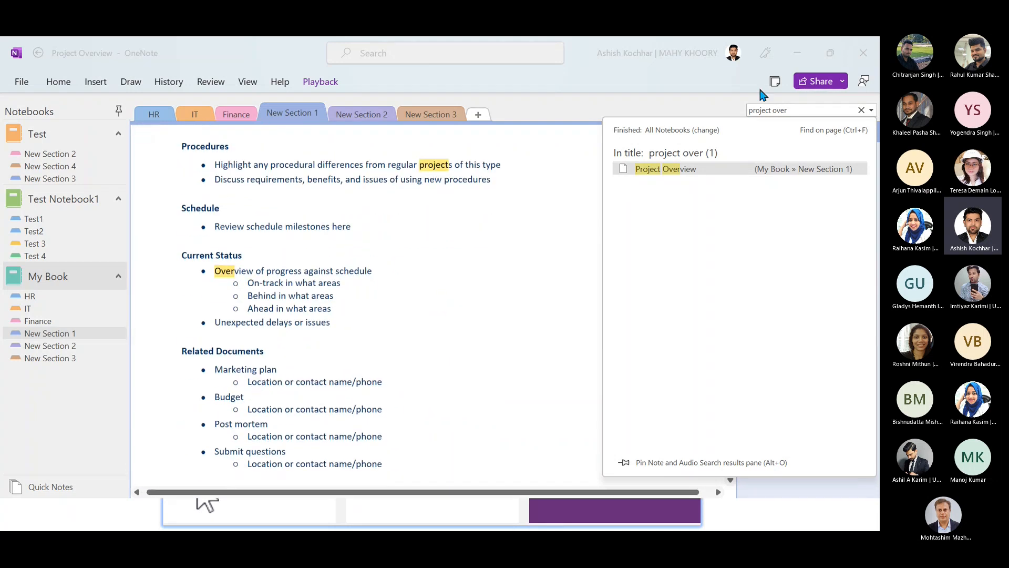
# - Leave the "project over" search, return to the slide show and advance it to "OneNote make calculations easy"
pyautogui.click(815, 111)
pyautogui.moveTo(817, 114); pyautogui.dragTo(767, 111)
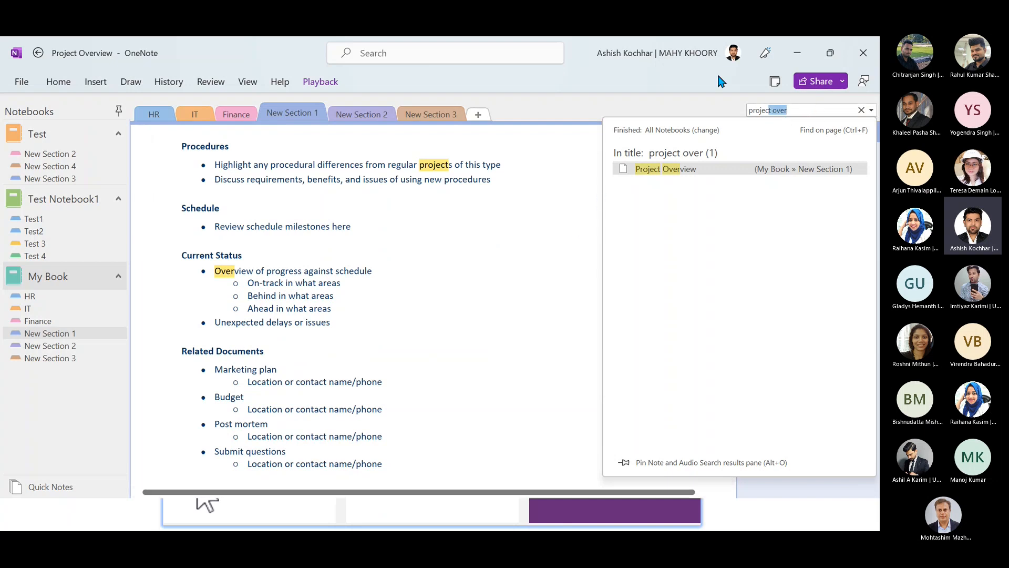
pyautogui.click(812, 109)
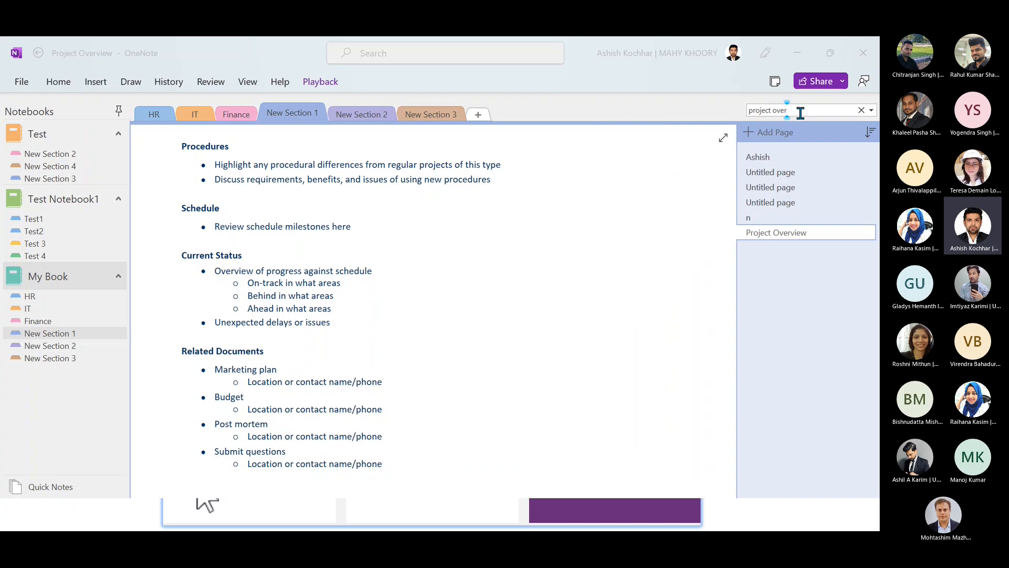
pyautogui.hotkey('alt', 'Tab')
pyautogui.press('Right')
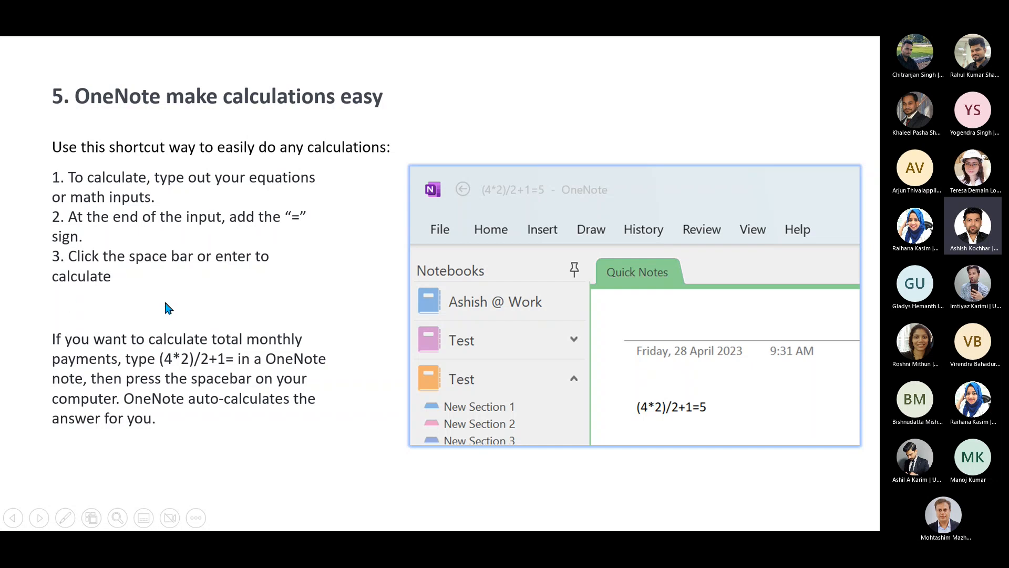
# - Switch to OneNote and add a new section with its default name to the My Book notebook
pyautogui.hotkey('alt', 'Tab')
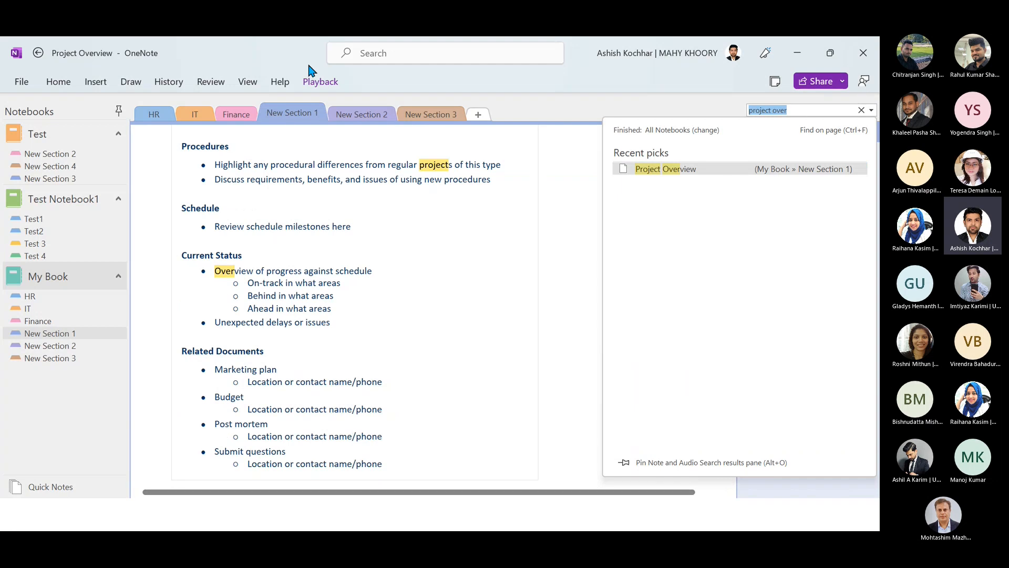
pyautogui.click(489, 113)
pyautogui.click(256, 242)
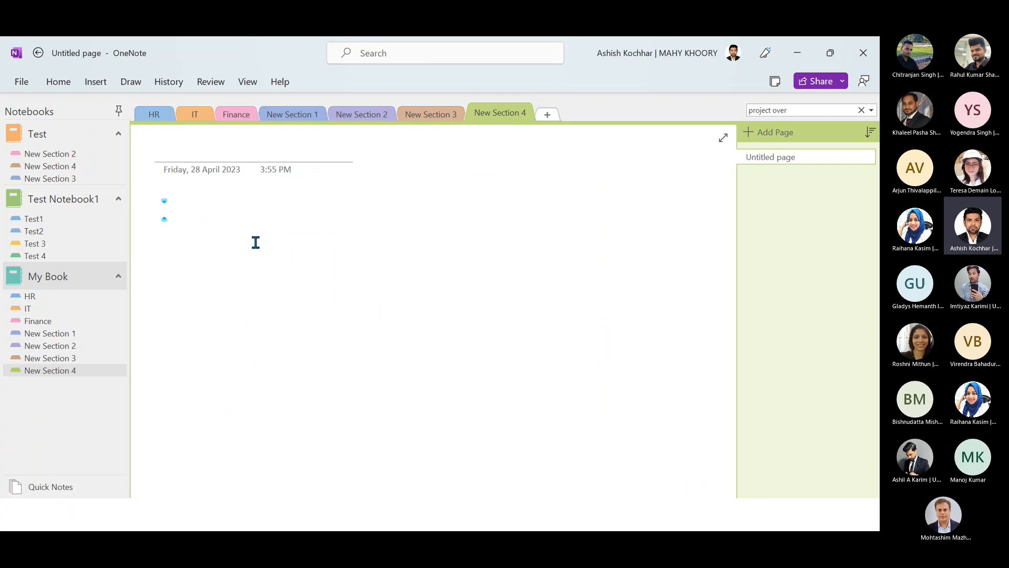
# - Enter the expression (2*4)/2+6= on the untitled page and let OneNote calculate it
pyautogui.write('(')
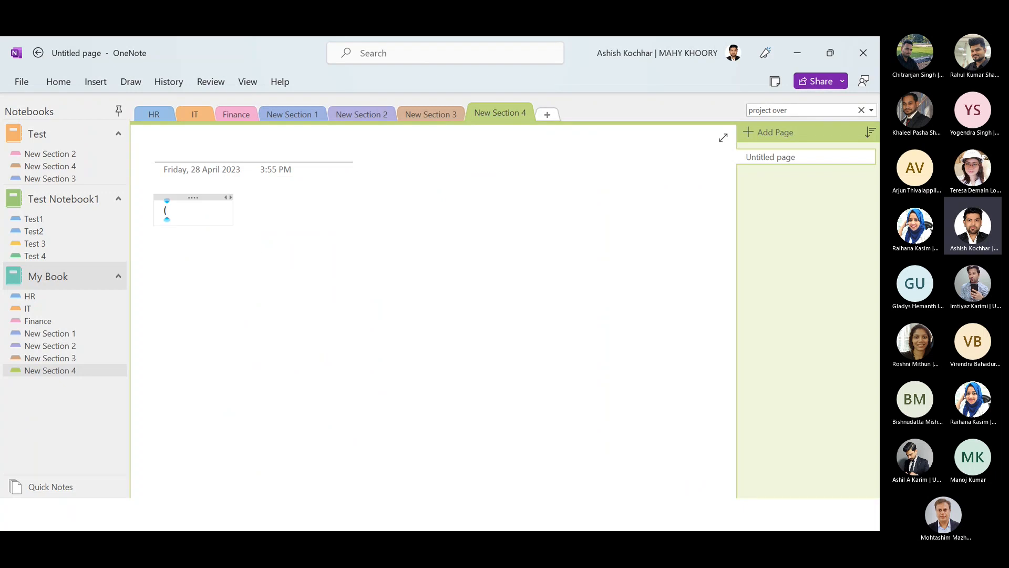
pyautogui.write('2*4')
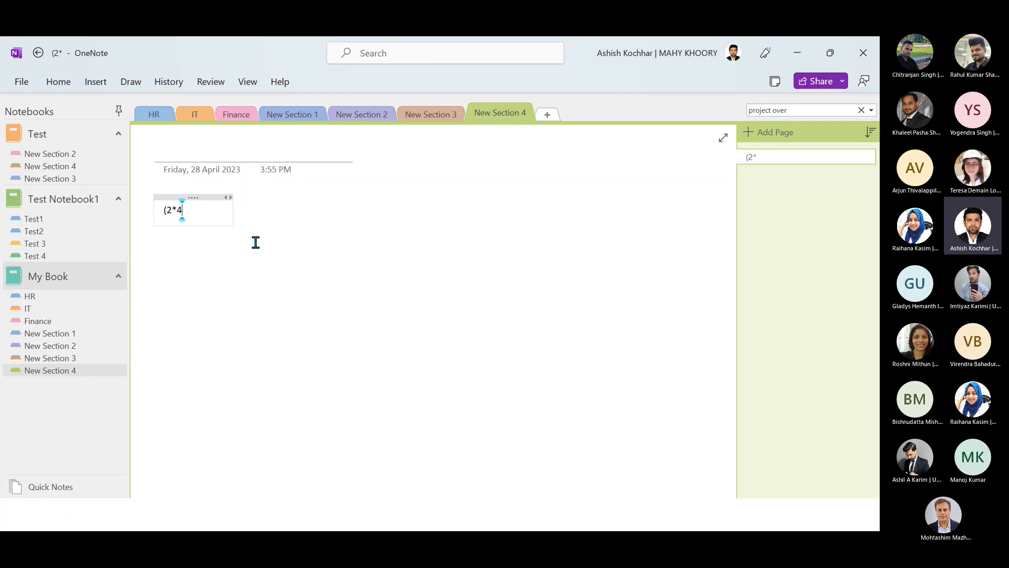
pyautogui.write(')/2+')
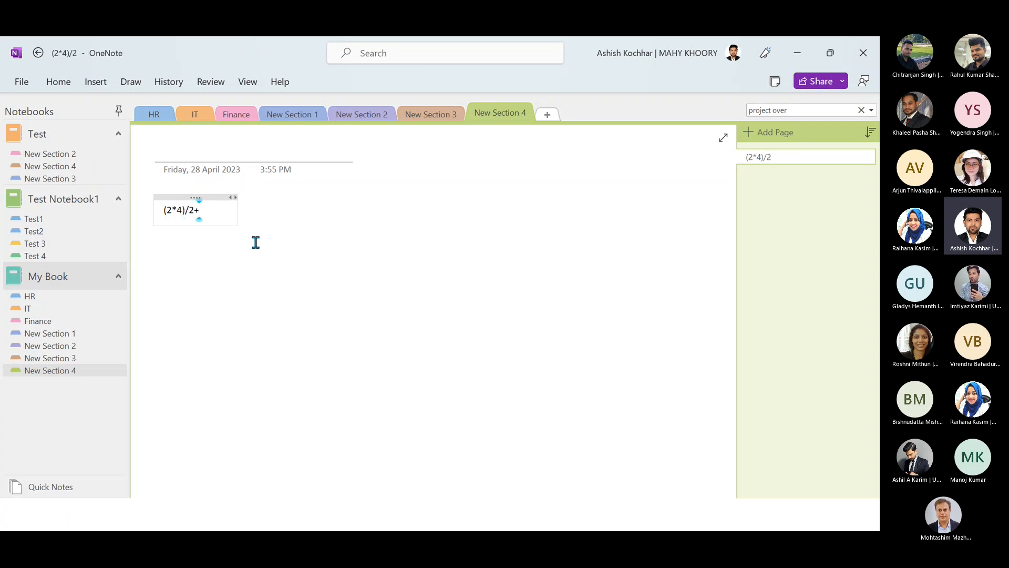
pyautogui.write('6=')
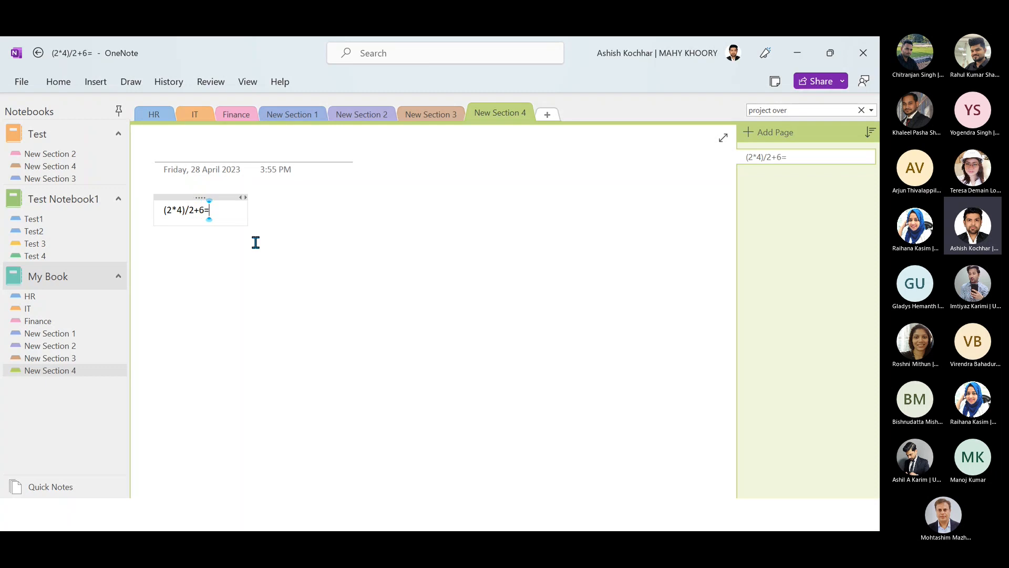
pyautogui.press('space')
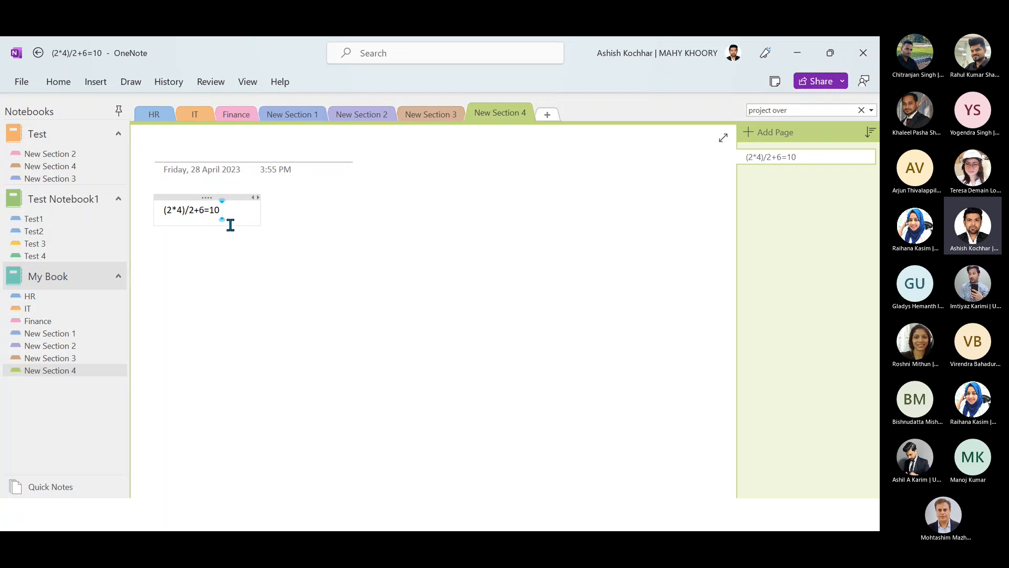
# - Begin a second calculation in a separate note away from the first one, with the text 4*9)
pyautogui.press('Return')
pyautogui.press('Return')
pyautogui.press('Return')
pyautogui.press('Return')
pyautogui.press('Return')
pyautogui.click(626, 242)
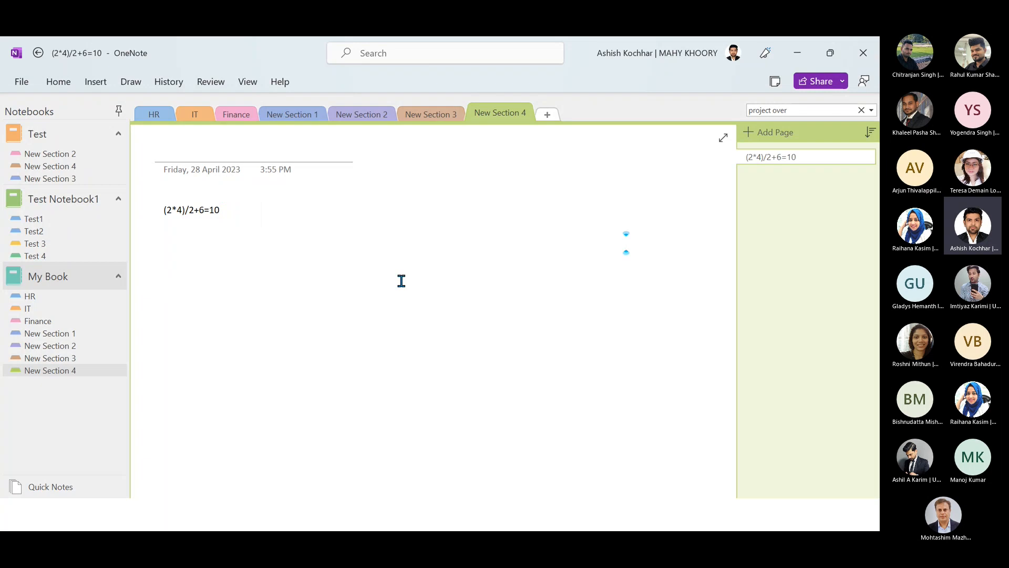
pyautogui.write('4*')
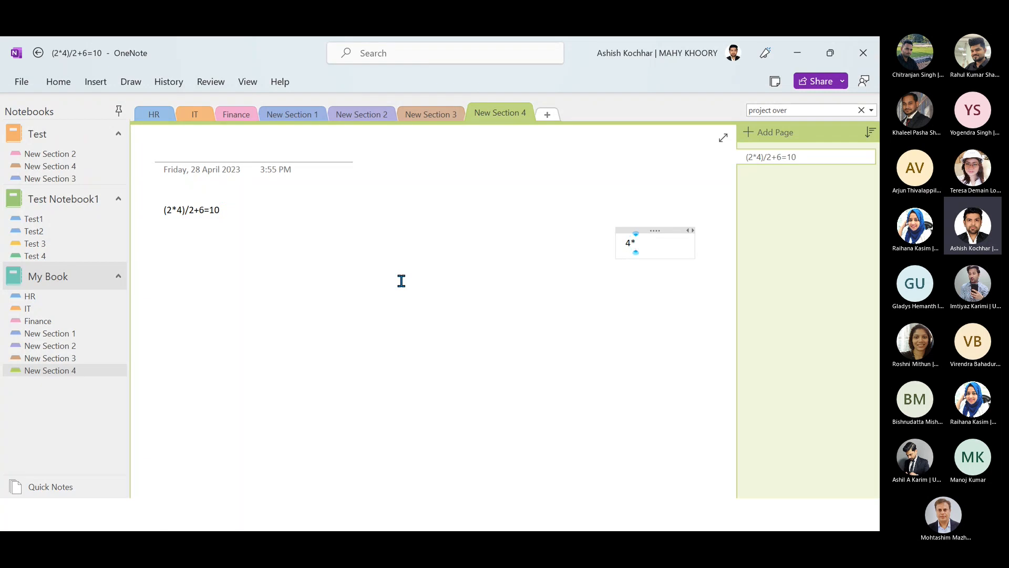
pyautogui.write('9=6=')
pyautogui.press('BackSpace')
pyautogui.press('BackSpace')
pyautogui.press('BackSpace')
pyautogui.write(')')
# - Add the missing opening parenthesis before 4*9) and append /2= so that OneNote calculates (4*9)/2
pyautogui.press('Left')
pyautogui.press('Left')
pyautogui.press('Left')
pyautogui.press('Left')
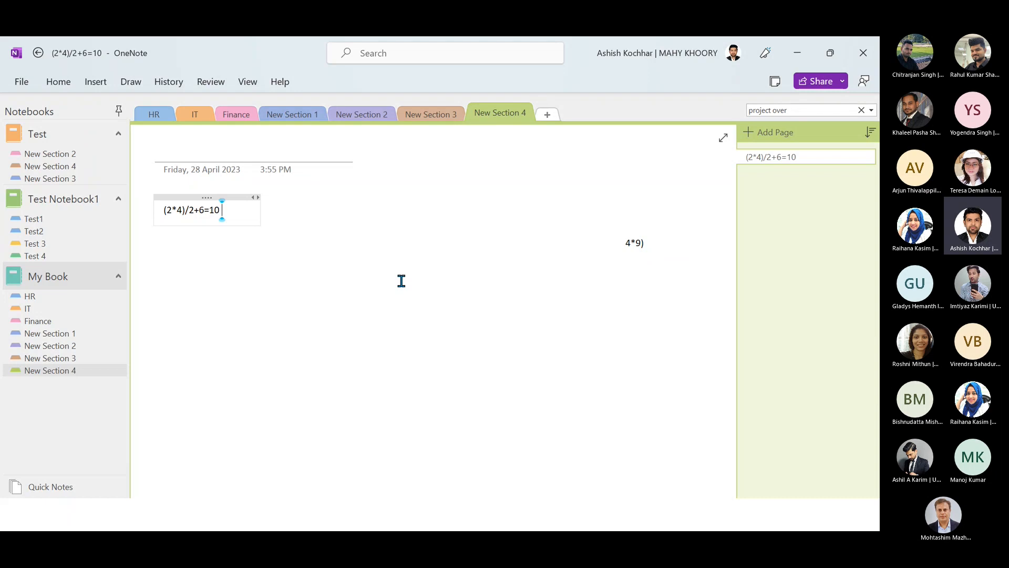
pyautogui.click(627, 243)
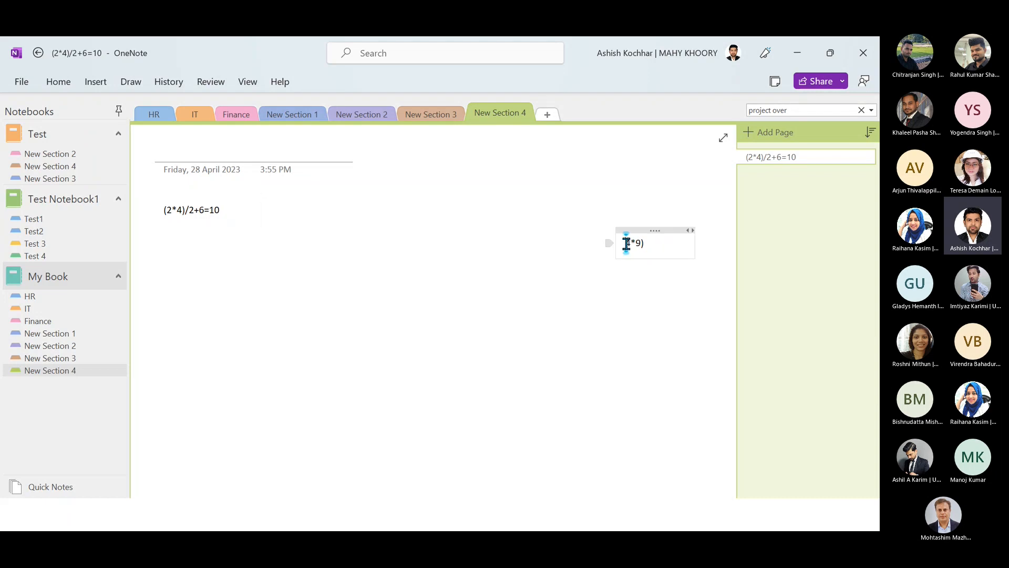
pyautogui.write('(')
pyautogui.press('End')
pyautogui.write('/2=18')
pyautogui.click(659, 291)
# - Return to the slide show and advance it to "Dock and Translate any text to any language"
pyautogui.hotkey('alt', 'Tab')
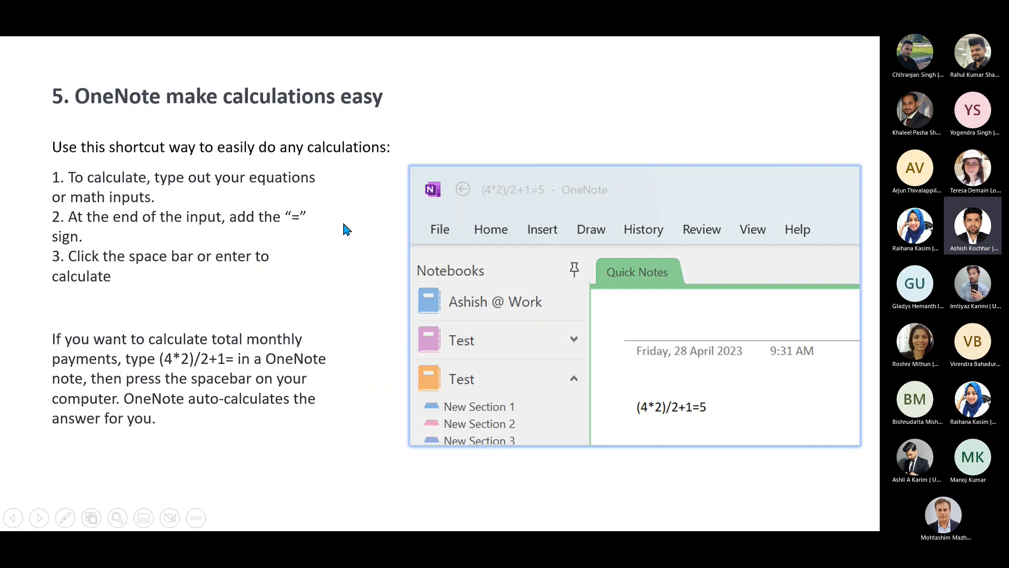
pyautogui.click(295, 313)
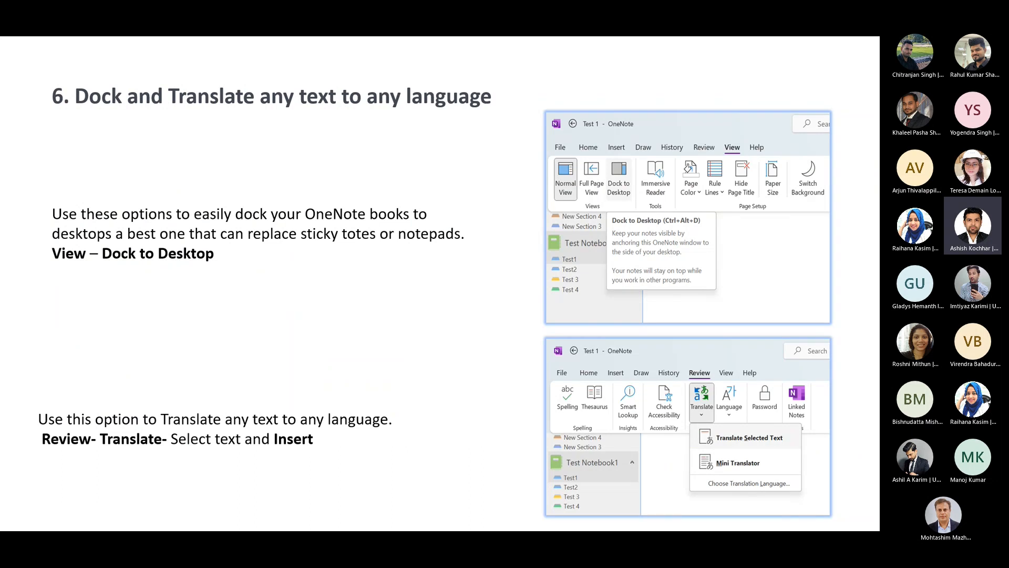
# - Switch to OneNote and add a note reading "Hello World" in the blank space below the calculations
pyautogui.hotkey('alt', 'Tab')
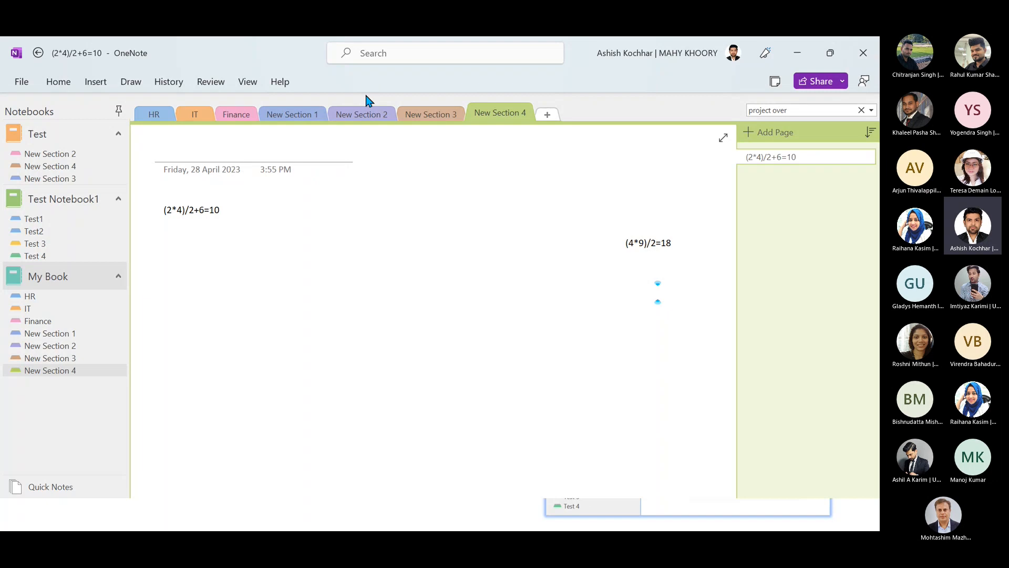
pyautogui.click(278, 290)
pyautogui.write('Hello ')
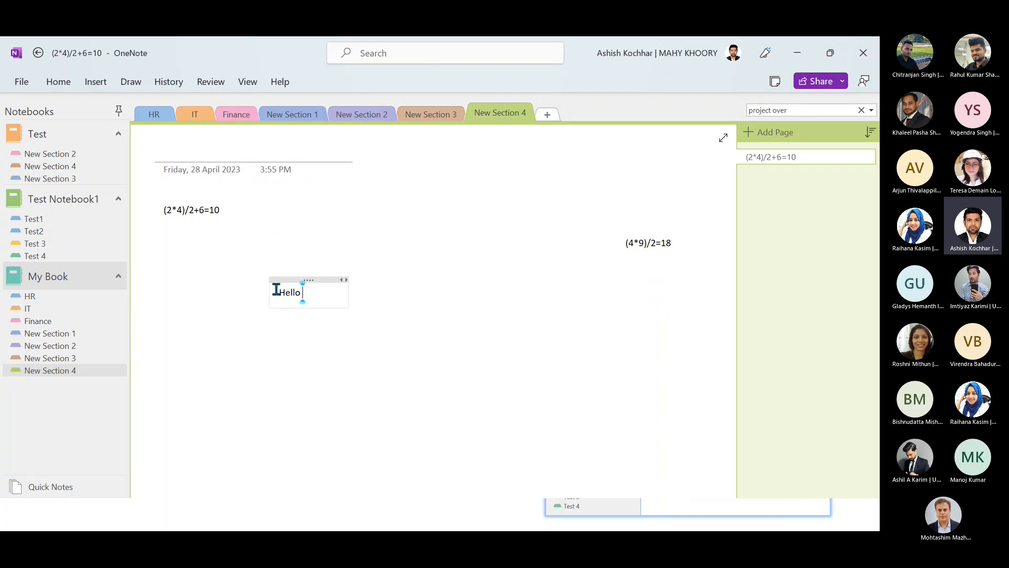
pyautogui.write('World')
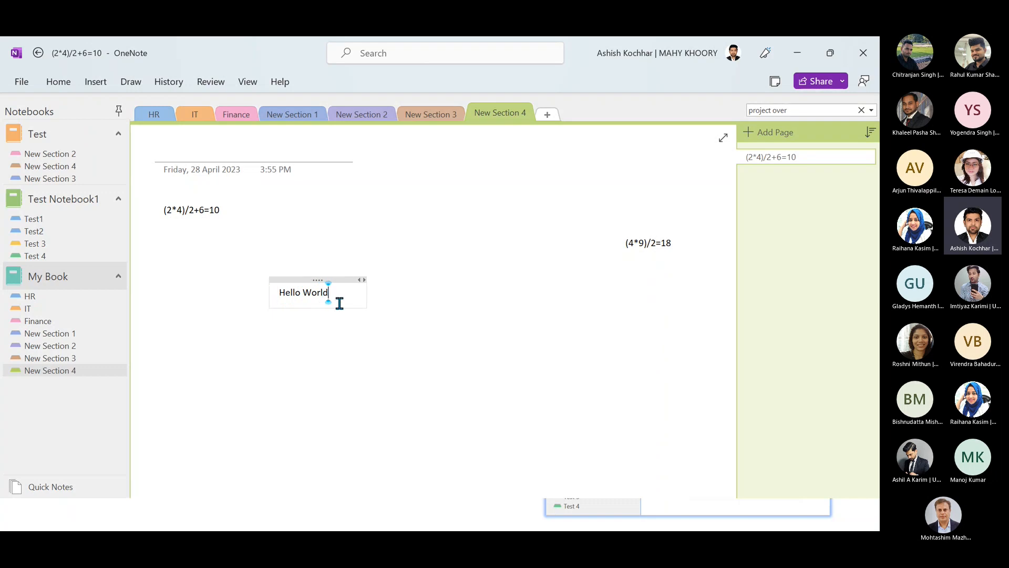
# - Select the "Hello World" text and open the Translator for the selected text
pyautogui.moveTo(329, 298); pyautogui.dragTo(279, 298)
pyautogui.hotkey('alt', 'Tab')
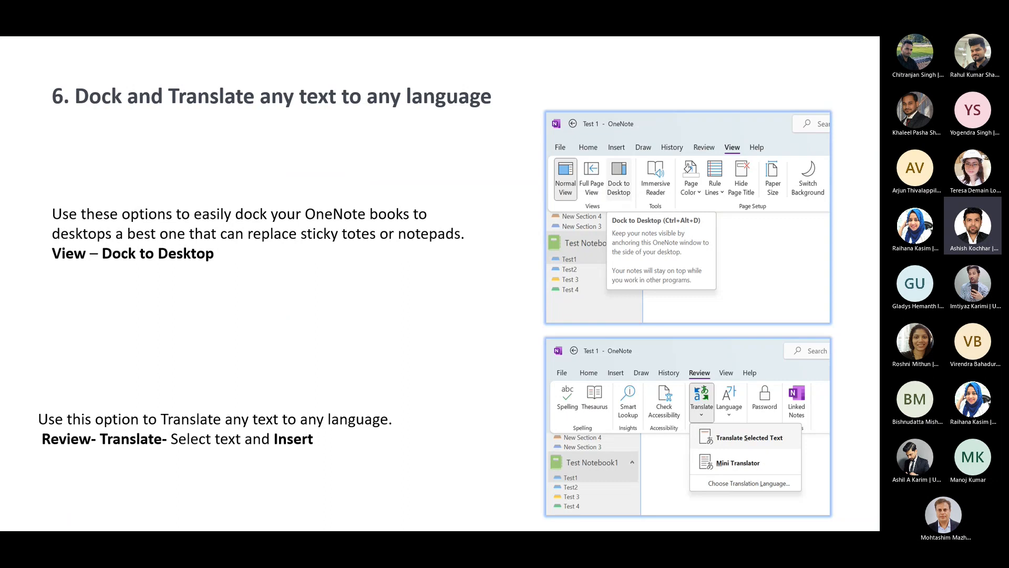
pyautogui.hotkey('alt', 'Tab')
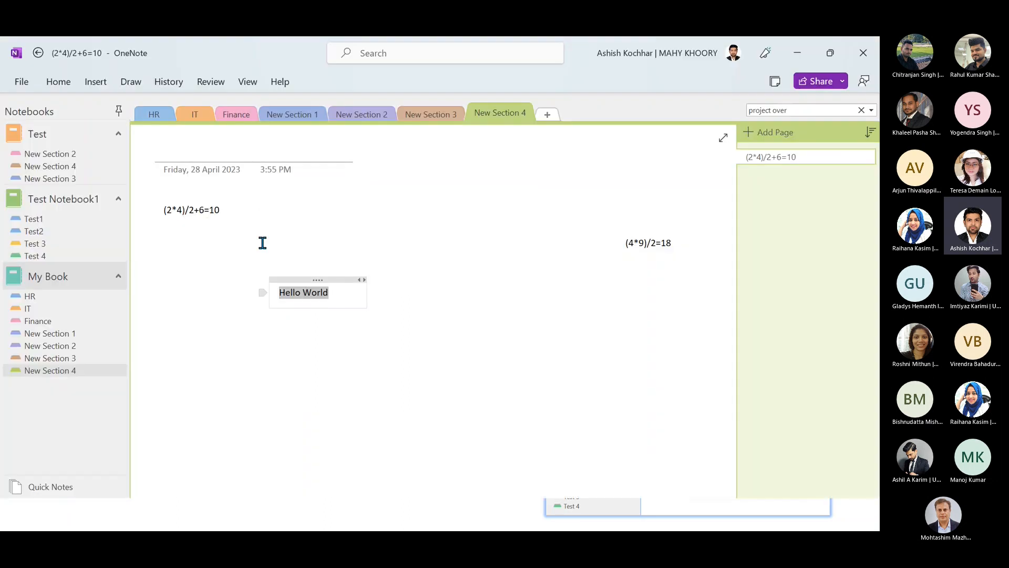
pyautogui.click(248, 84)
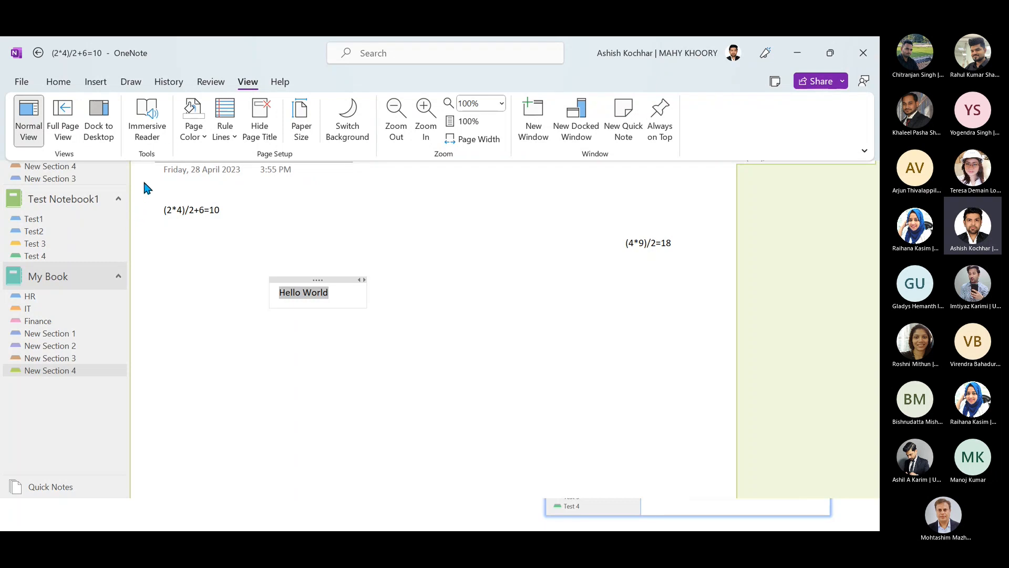
pyautogui.click(211, 82)
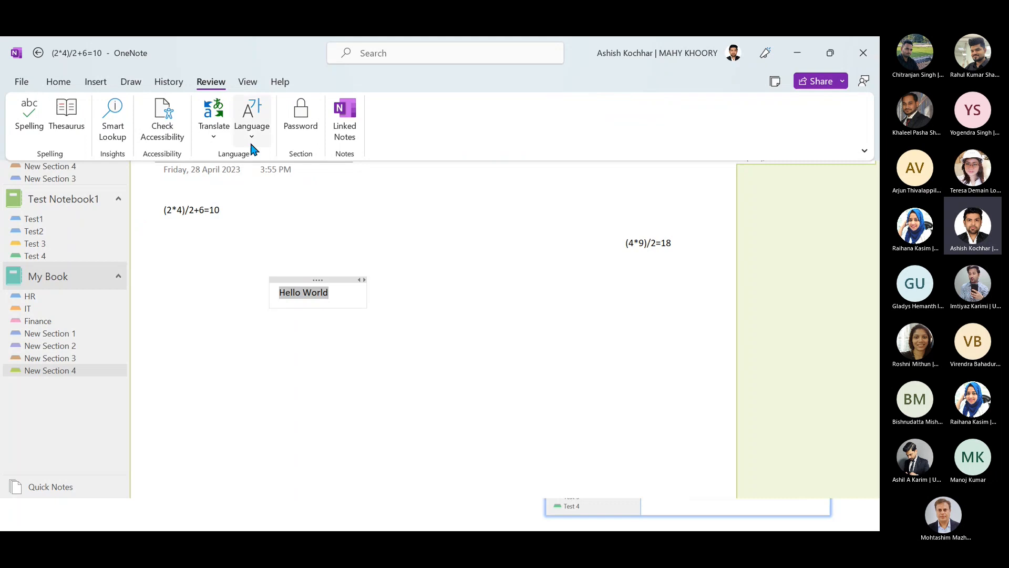
pyautogui.click(214, 131)
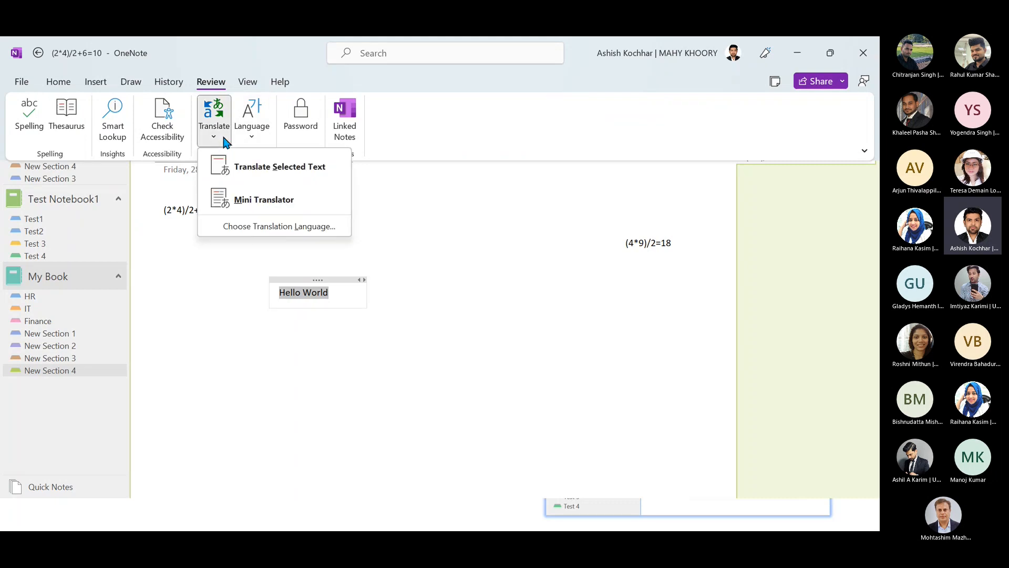
pyautogui.click(279, 174)
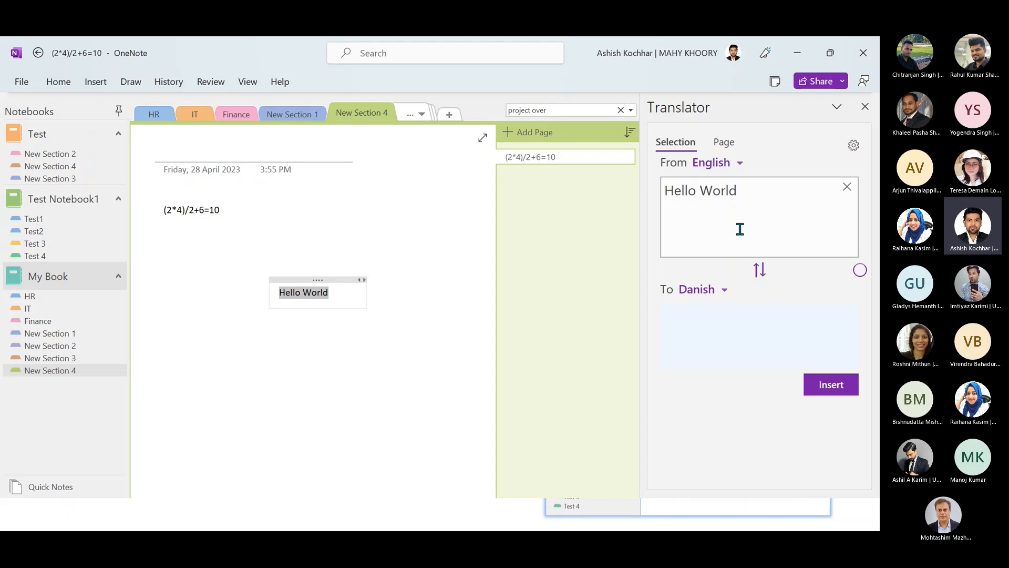
# - Set the target language to Chinese (Literary) and insert the translation in place of "Hello World"
pyautogui.click(724, 292)
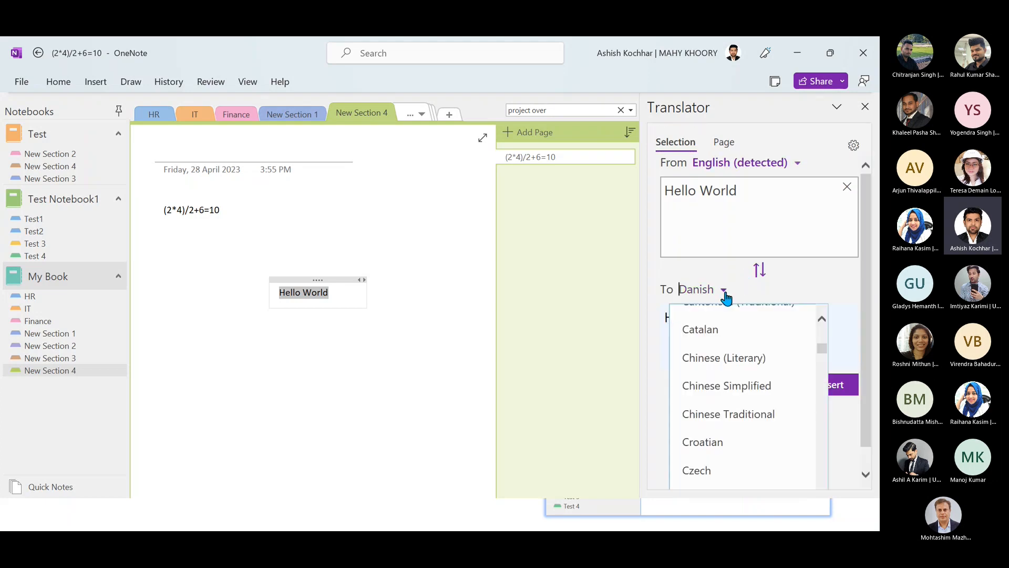
pyautogui.click(742, 359)
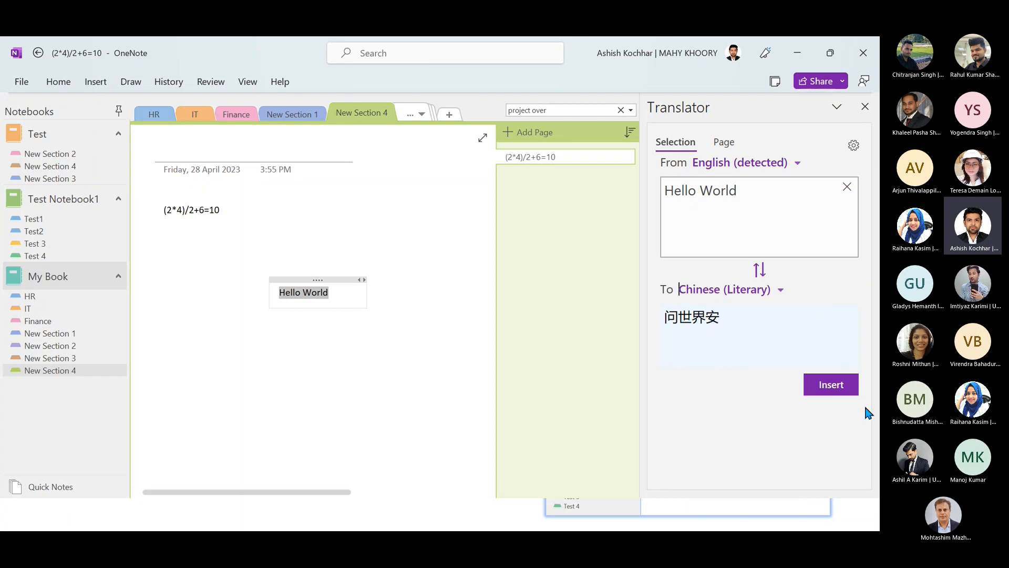
pyautogui.click(831, 385)
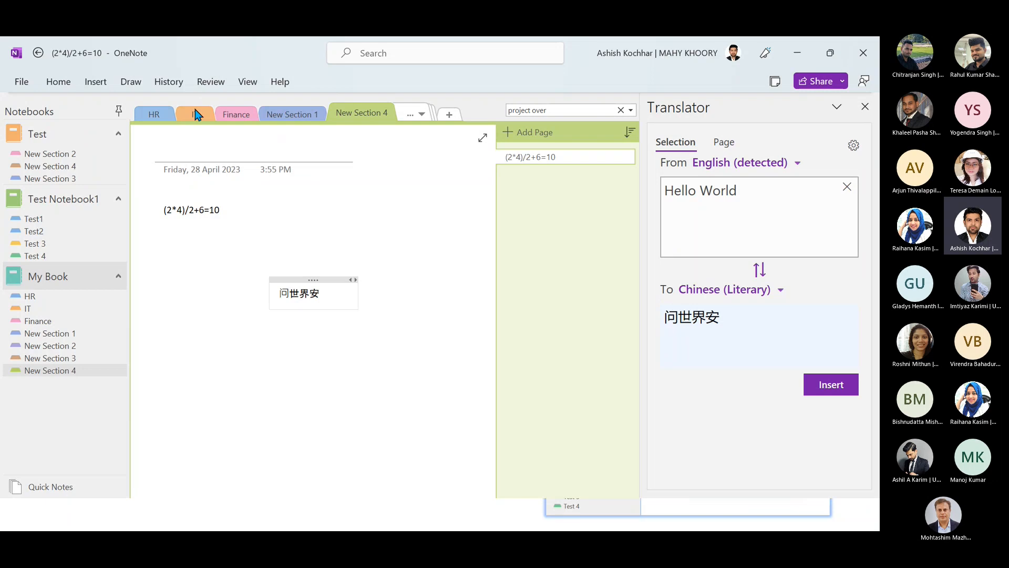
# - Place the cursor below the translated text and examine the description of the Dock to Desktop option
pyautogui.click(344, 325)
pyautogui.click(249, 82)
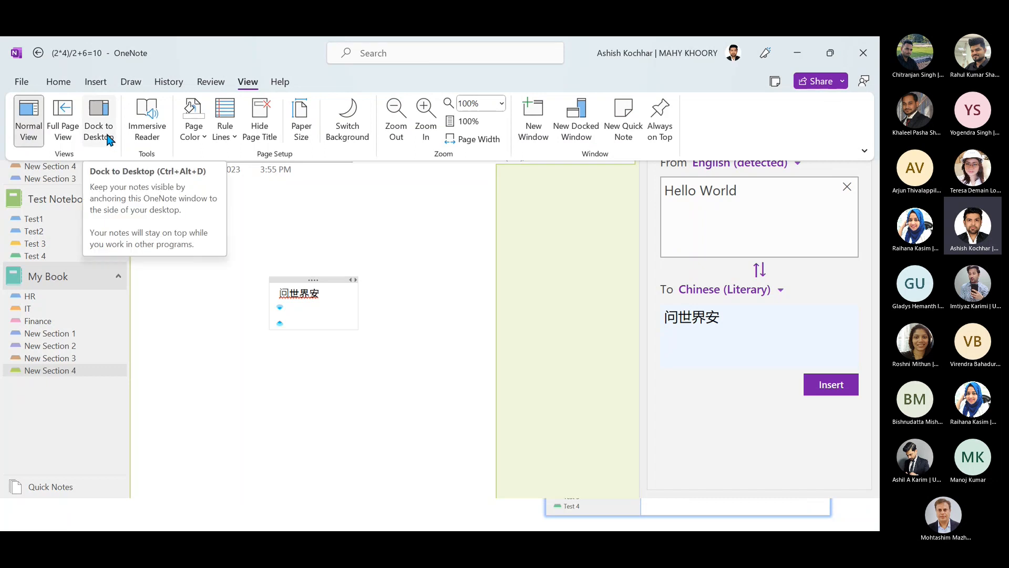
pyautogui.click(292, 206)
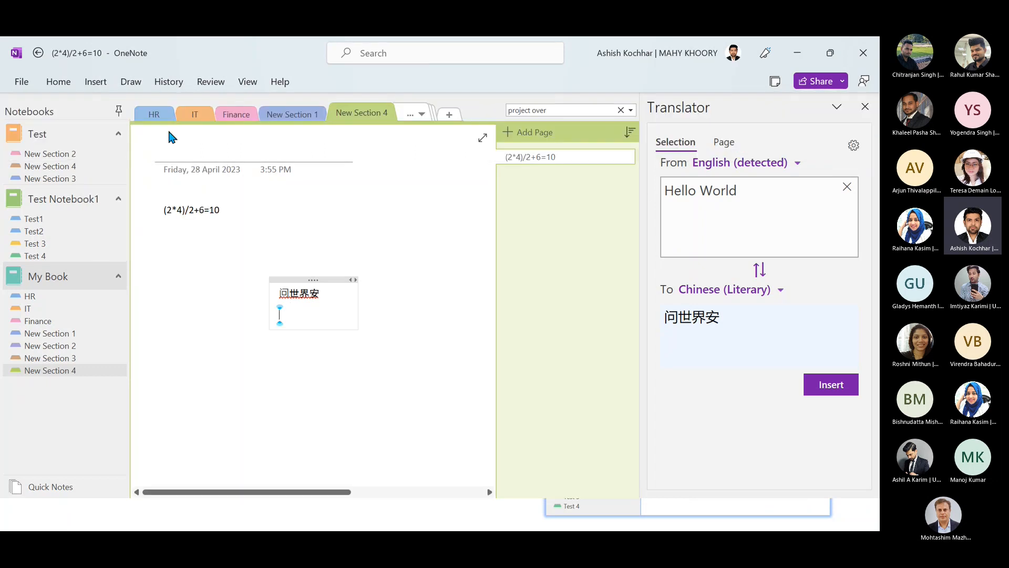
# - Look through the HR, Finance and New Section 1 sections of My Book and return to New Section 4
pyautogui.click(155, 116)
pyautogui.scroll(-8, 278, 315)
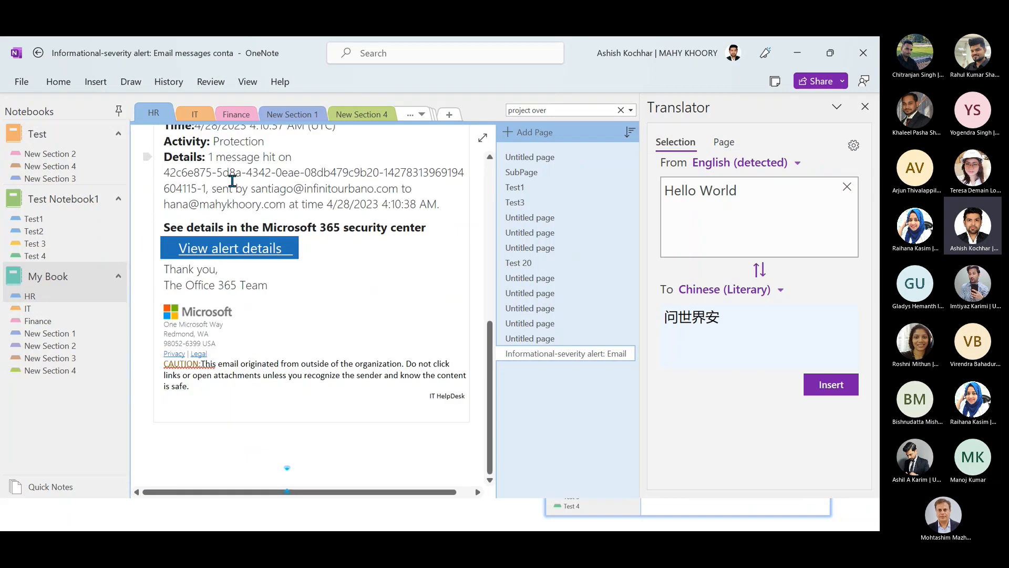
pyautogui.hotkey('ctrl', 'Tab')
pyautogui.click(243, 114)
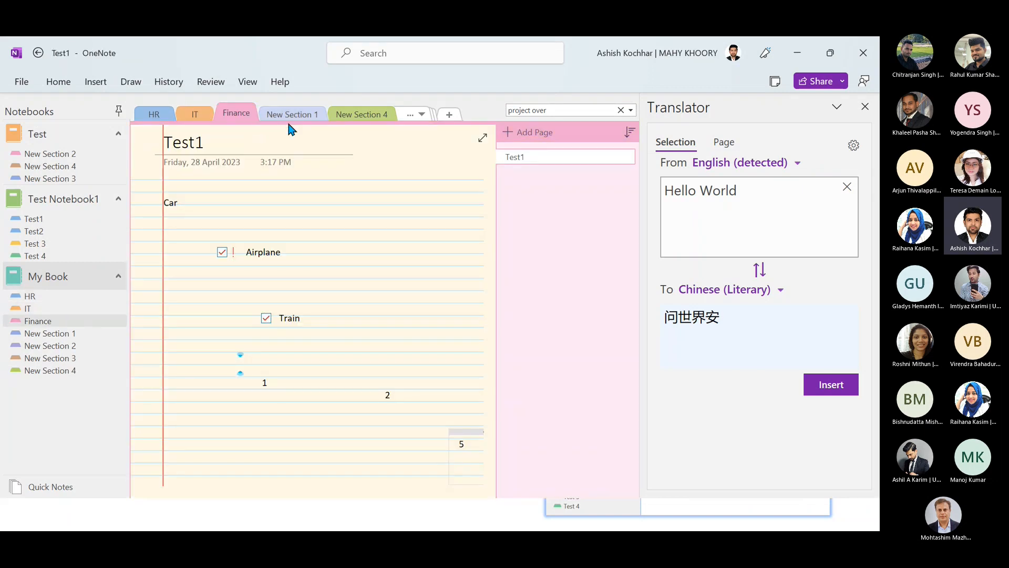
pyautogui.click(311, 112)
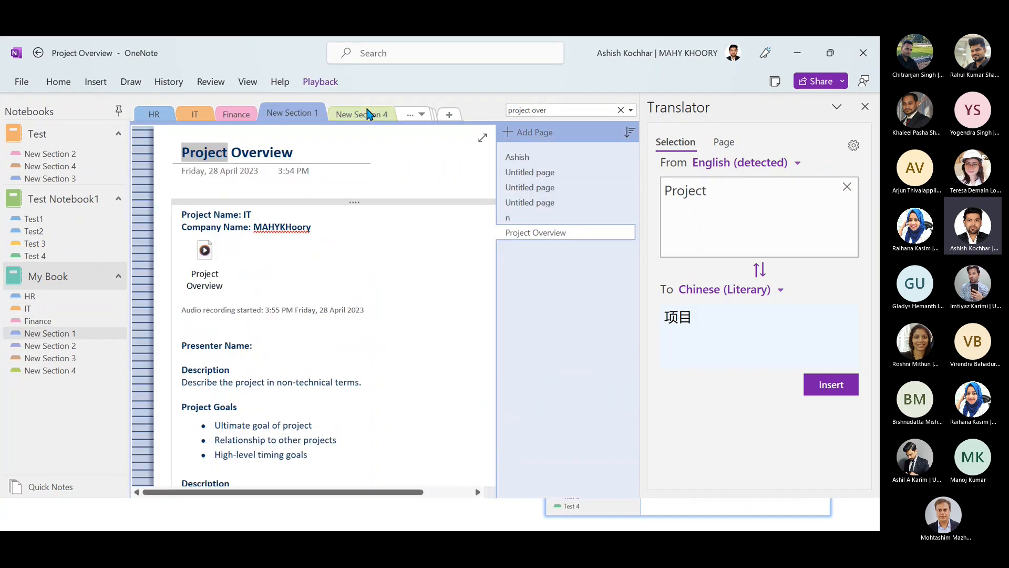
pyautogui.hotkey('ctrl', 'Tab')
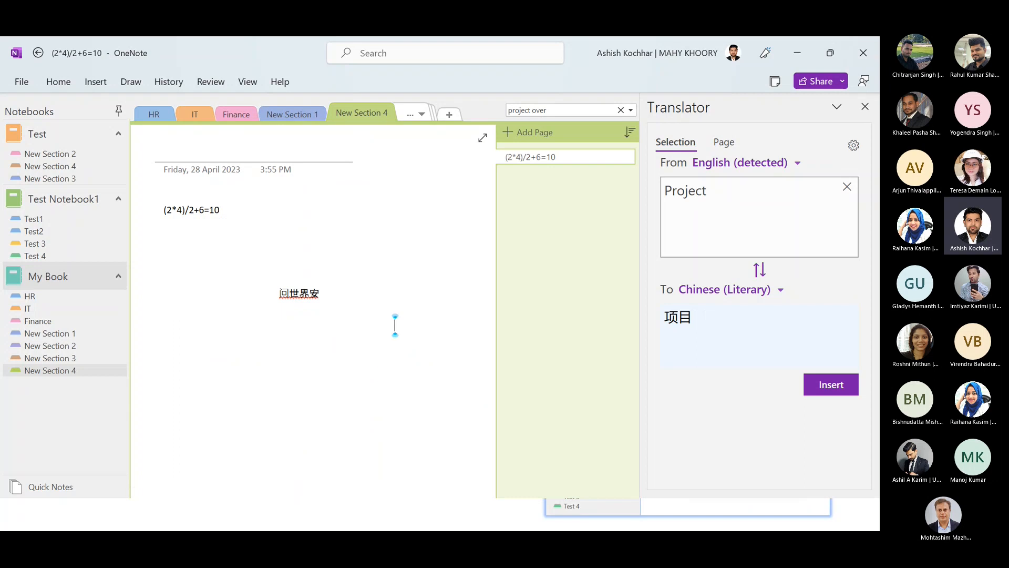
# - Switch to the Edge browser and open YouTube in a new tab
pyautogui.hotkey('alt', 'Tab')
pyautogui.hotkey('alt', 'Tab')
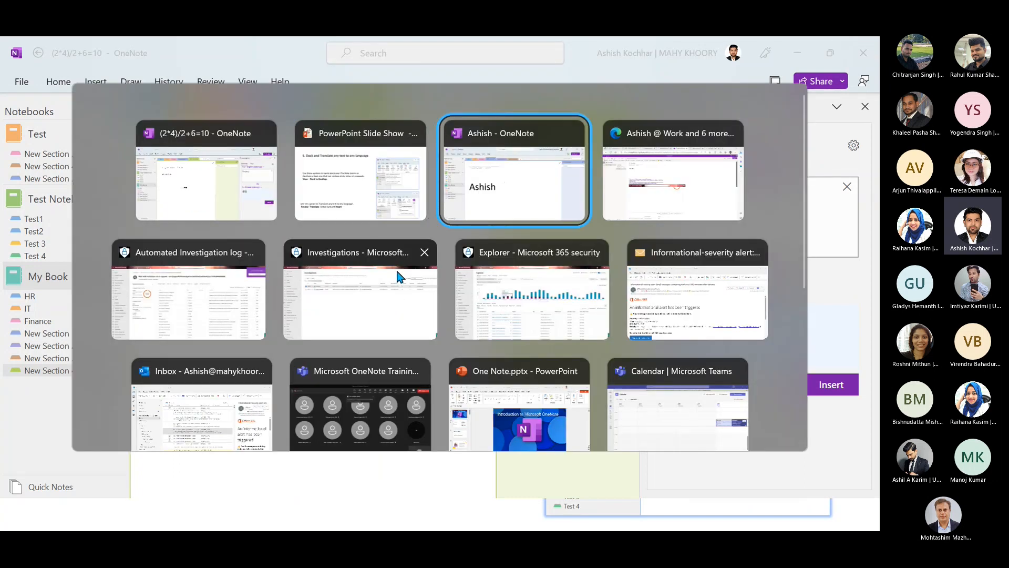
pyautogui.hotkey('alt', 'Tab')
pyautogui.hotkey('alt', 'Tab')
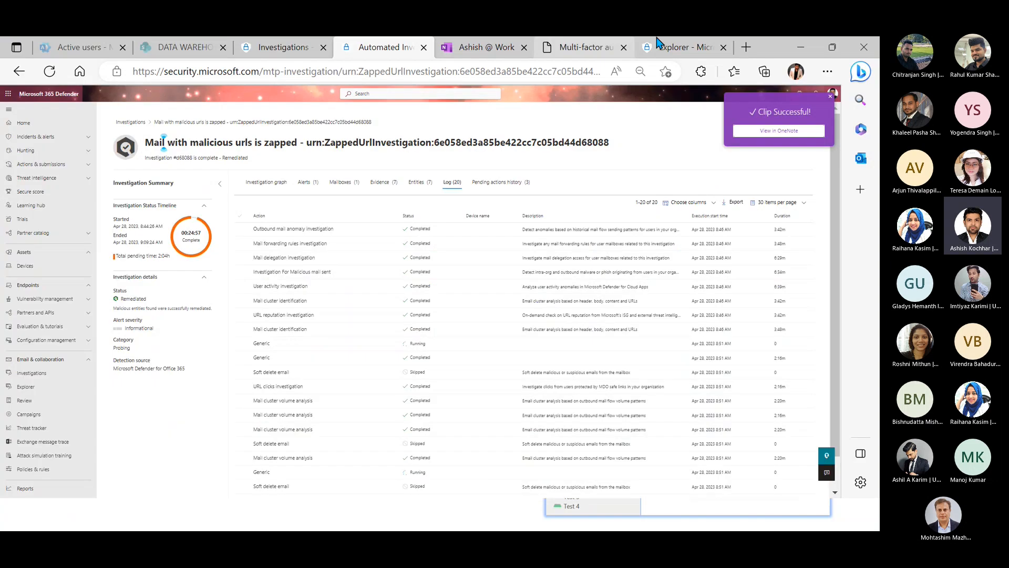
pyautogui.click(747, 48)
pyautogui.write('yo')
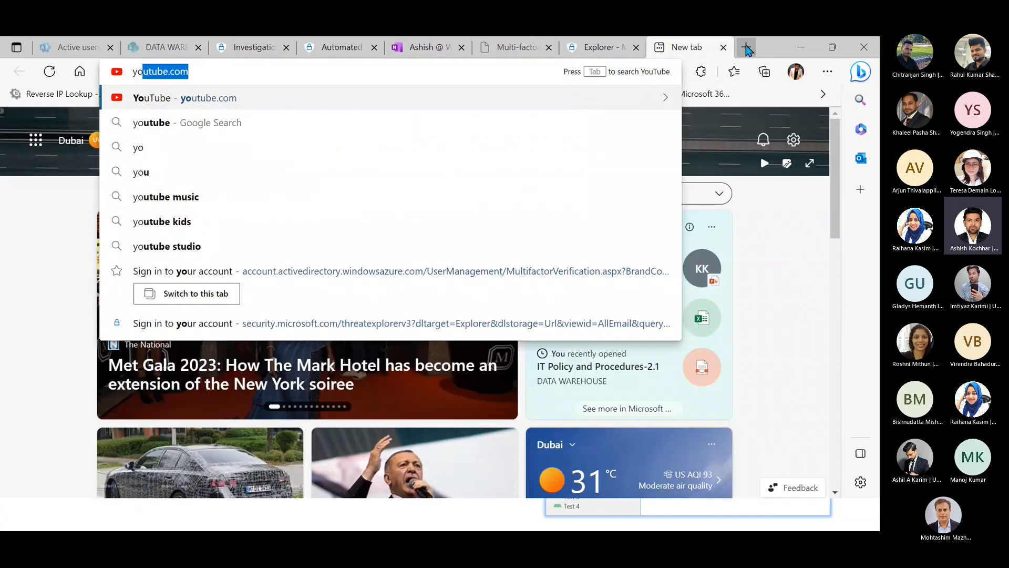
pyautogui.press('Return')
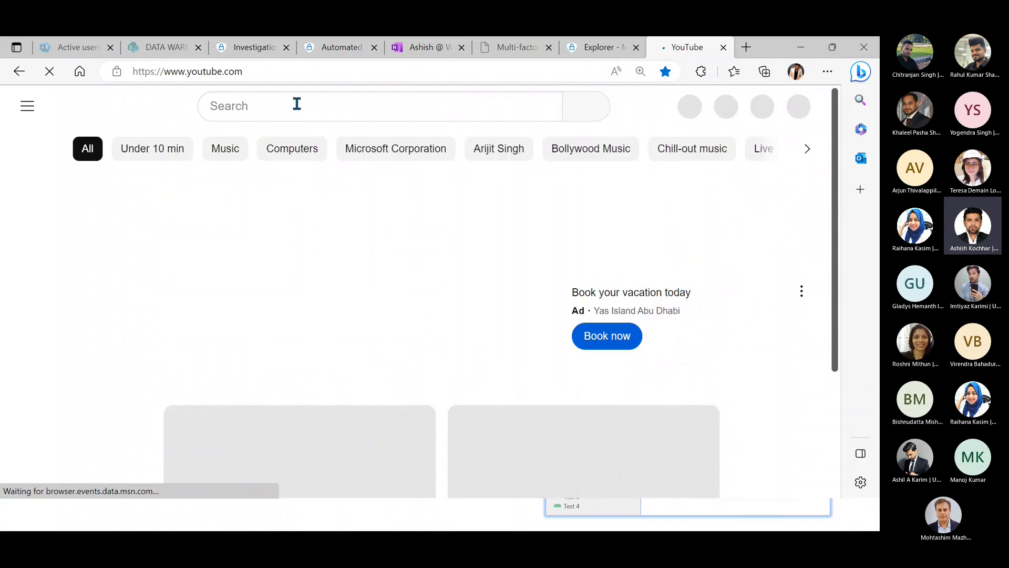
# - Search YouTube for "onenote" and open the "How to use OneNote" video
pyautogui.click(297, 103)
pyautogui.write('onenote')
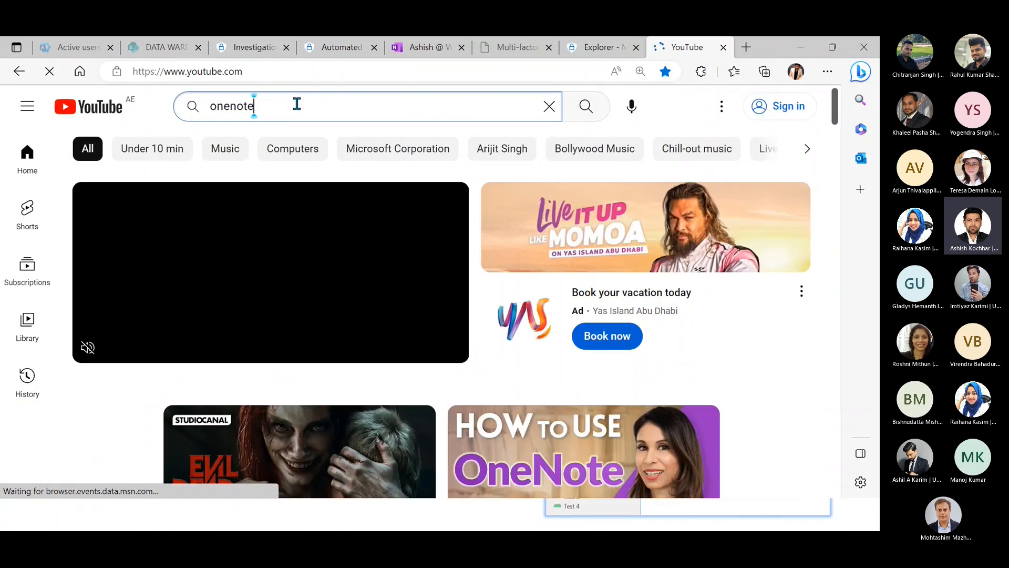
pyautogui.press('Return')
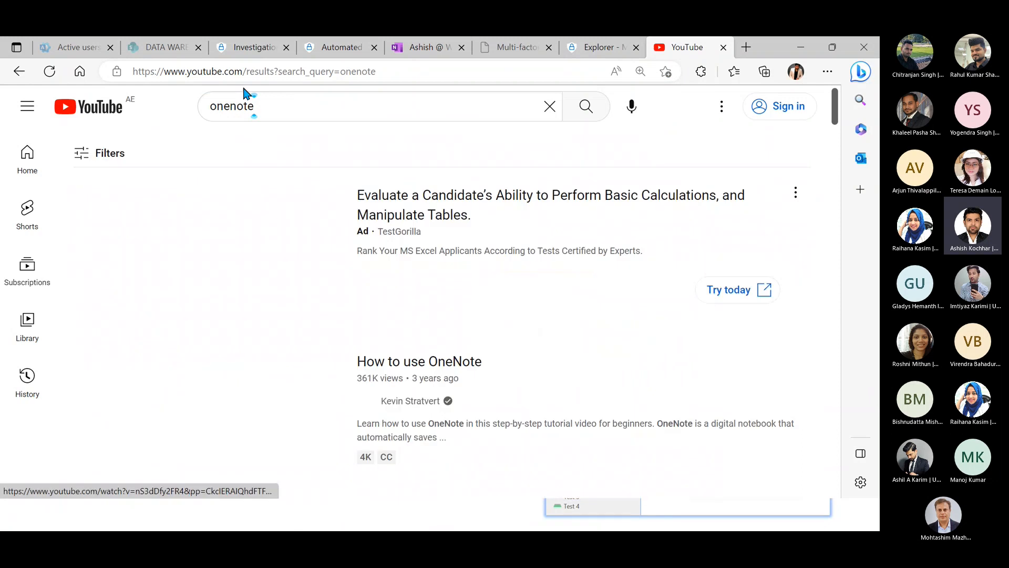
pyautogui.click(314, 367)
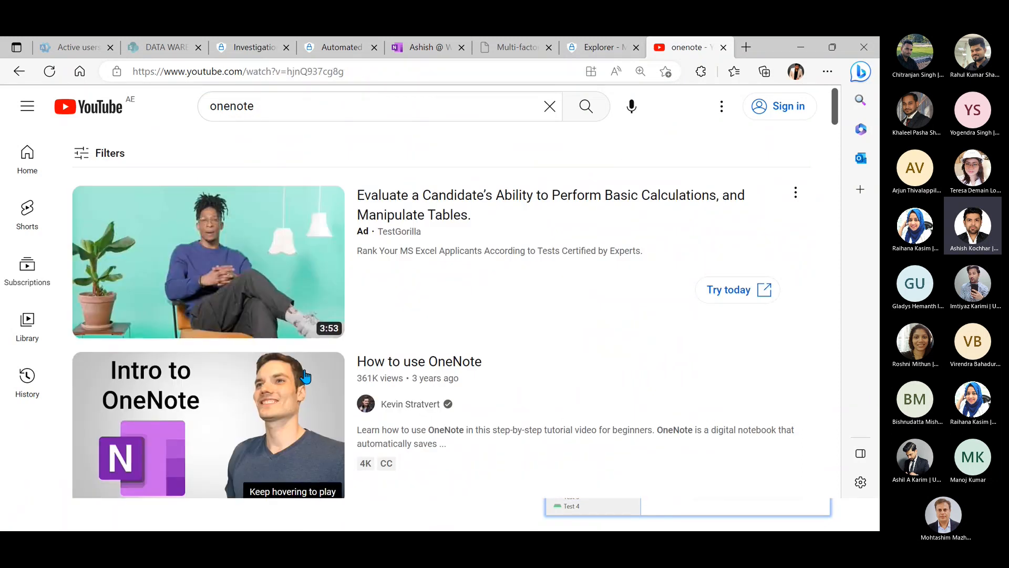
# - Copy the video's address, switch to OneNote and paste it as an embedded video below the translated text
pyautogui.click(348, 80)
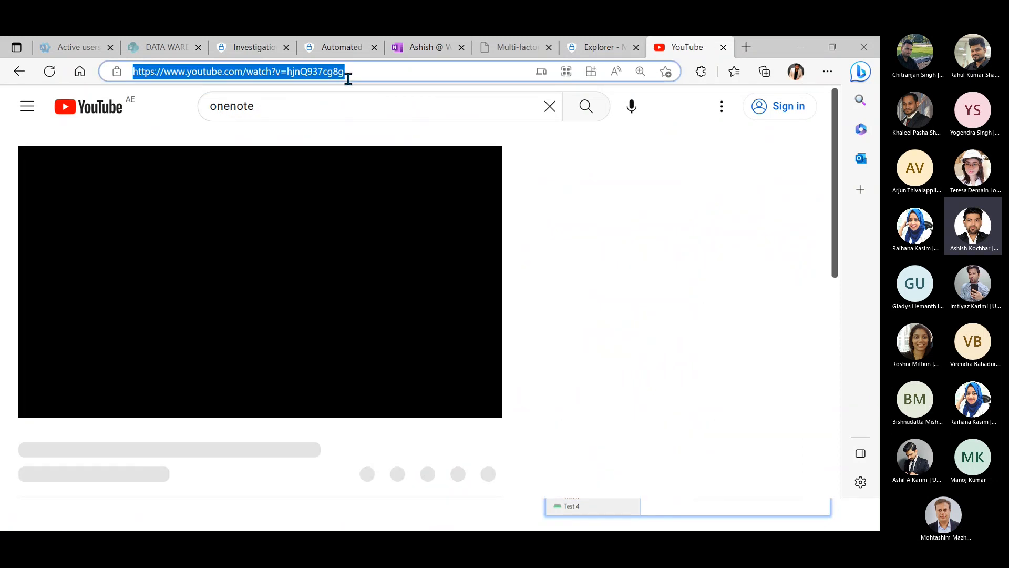
pyautogui.click(202, 282)
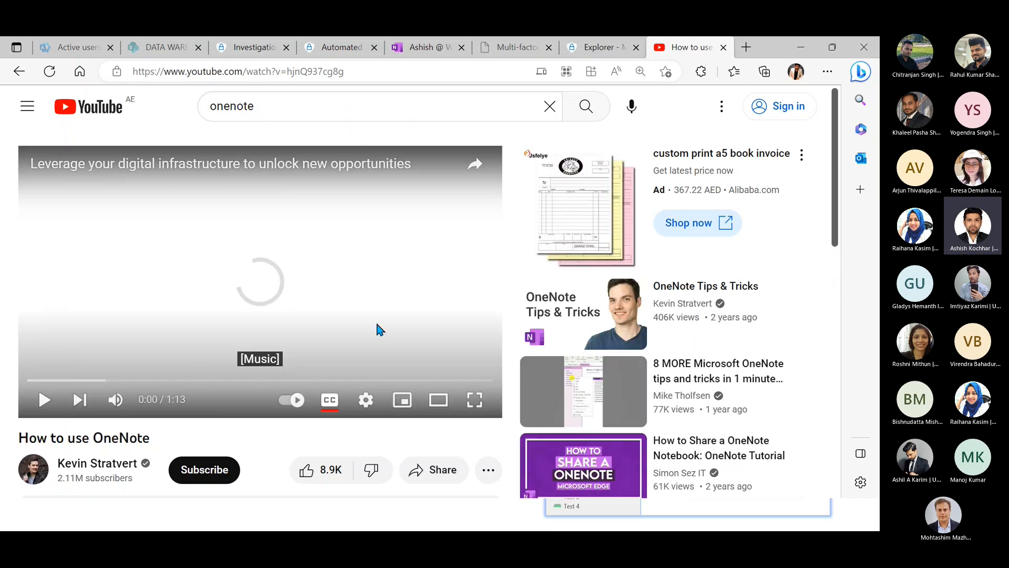
pyautogui.hotkey('alt', 'Tab')
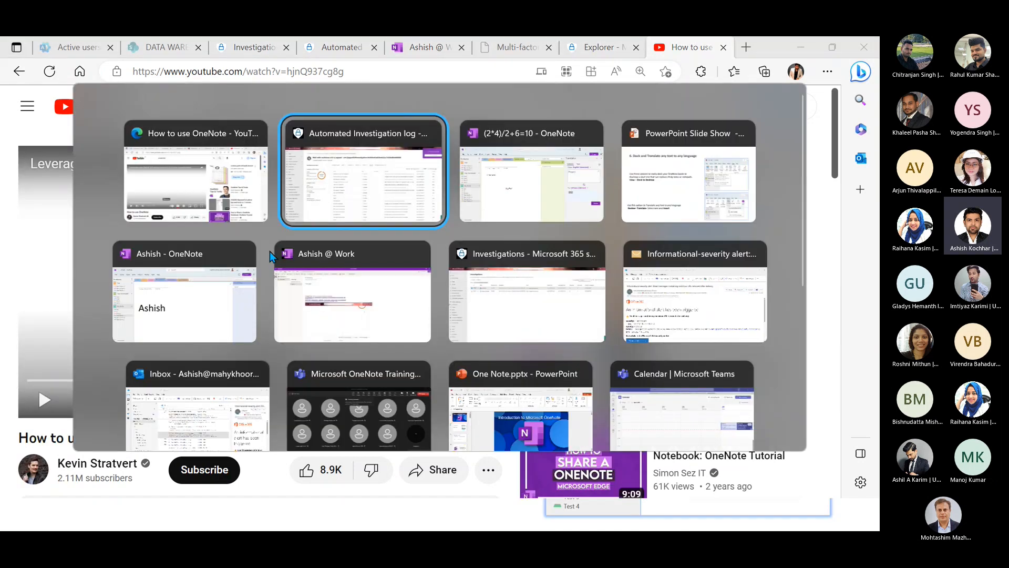
pyautogui.hotkey('alt', 'Tab')
pyautogui.click(313, 363)
pyautogui.hotkey('ctrl', 'v')
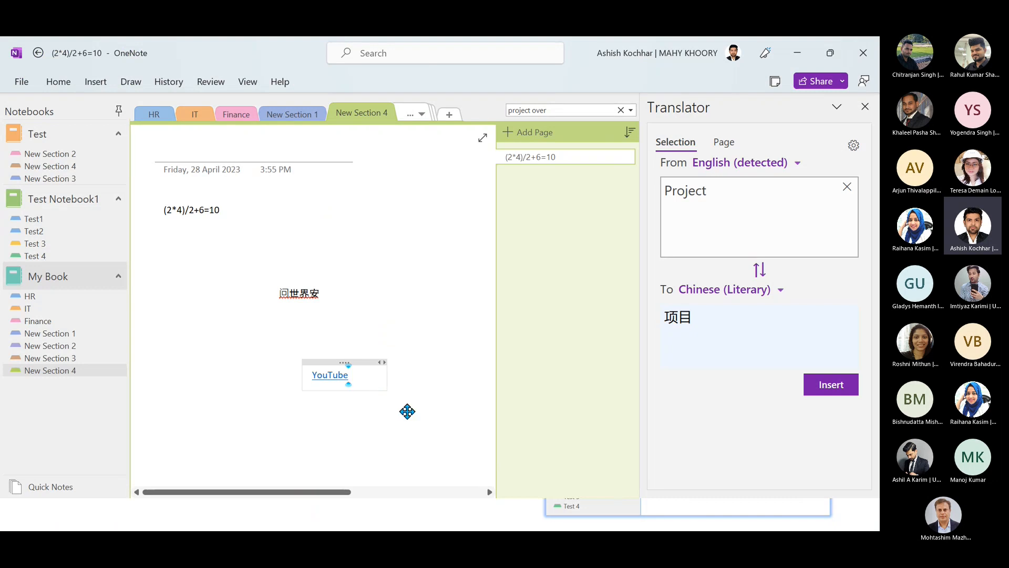
pyautogui.moveTo(353, 362); pyautogui.dragTo(206, 295)
pyautogui.click(433, 373)
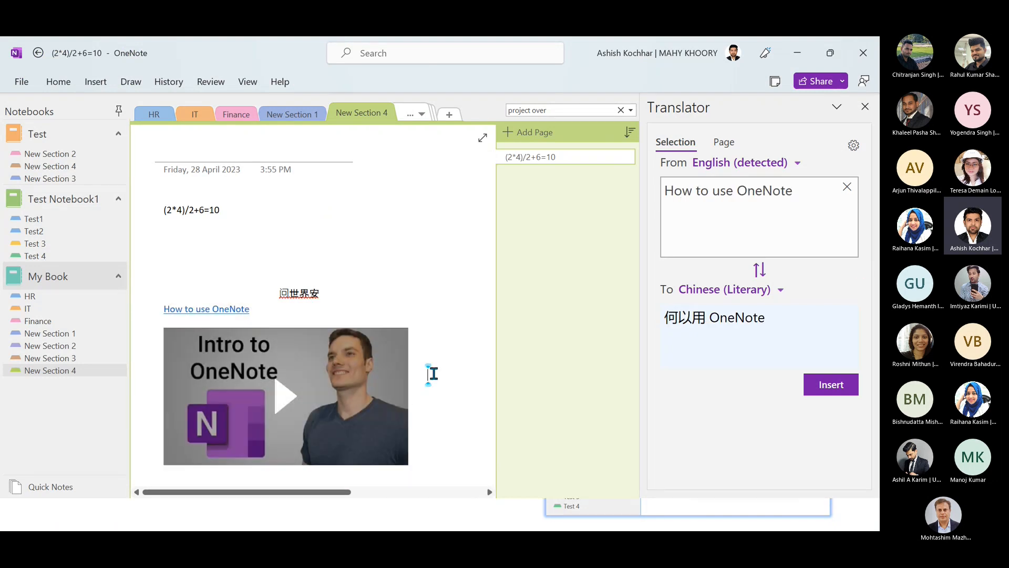
# - Dock the OneNote page to the desktop beside the YouTube page and pause the video playing in the browser
pyautogui.click(247, 82)
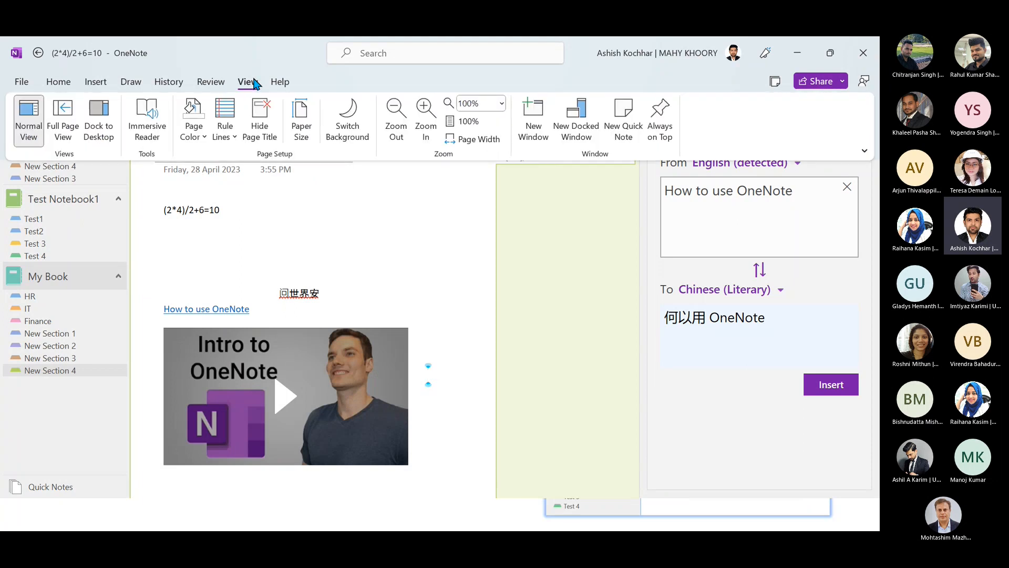
pyautogui.click(107, 135)
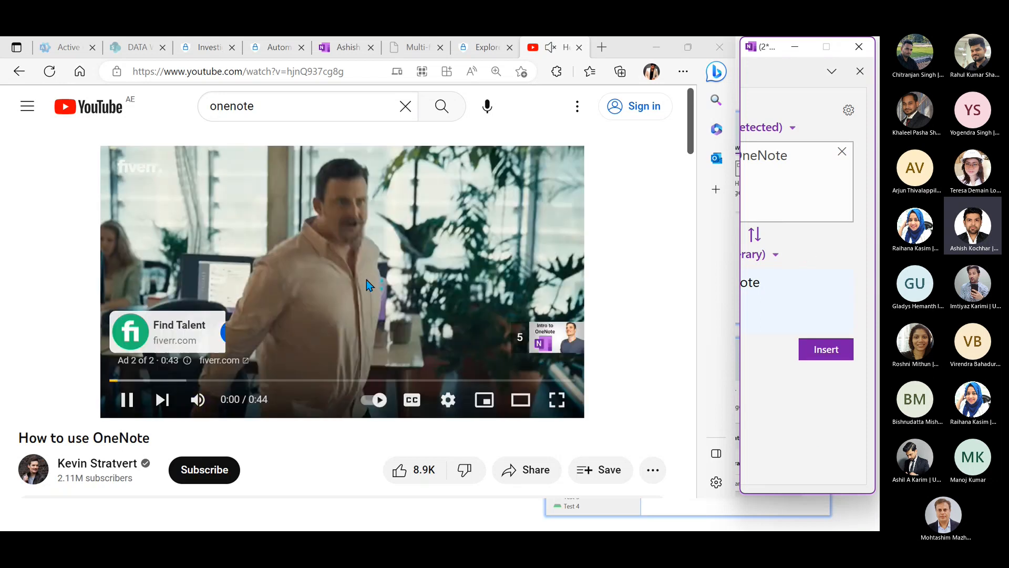
pyautogui.click(362, 276)
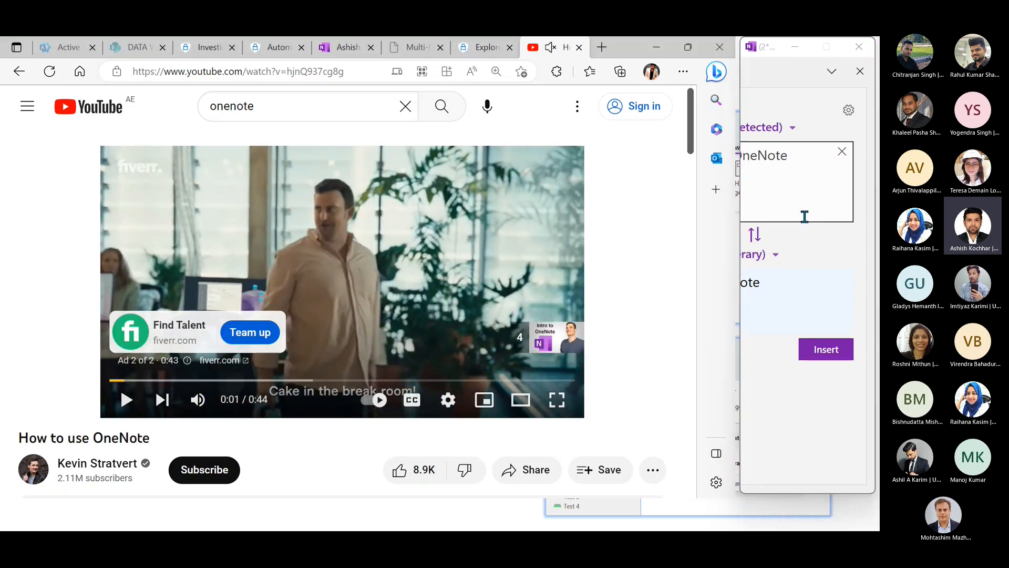
pyautogui.click(817, 126)
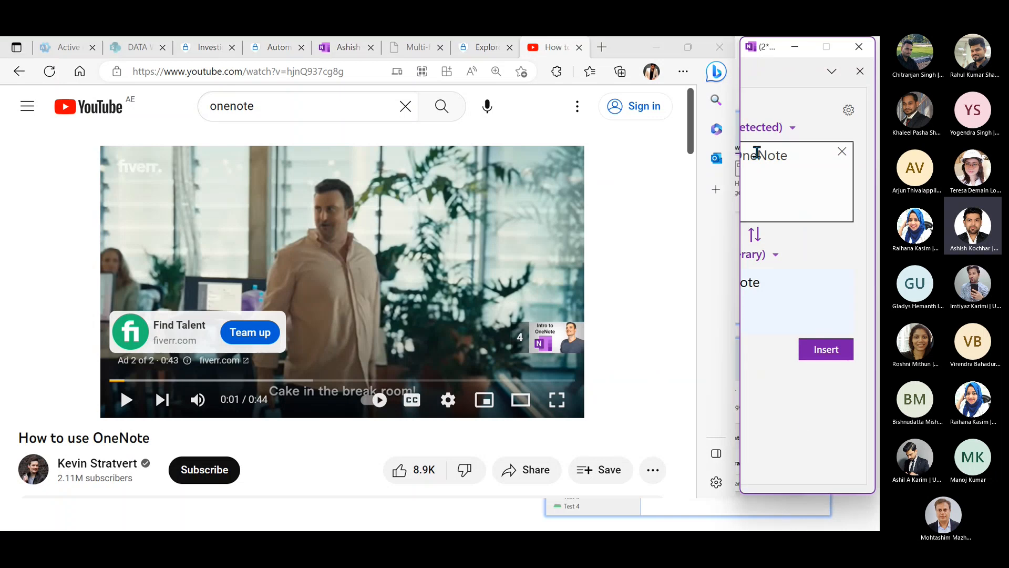
# - Widen the docked OneNote window and close the Translator
pyautogui.moveTo(692, 170); pyautogui.dragTo(566, 170)
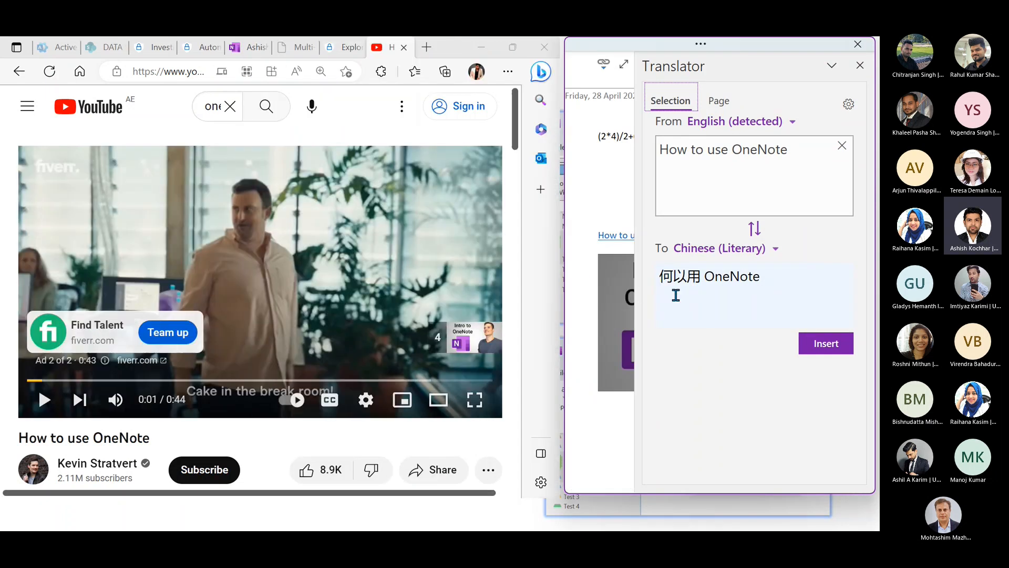
pyautogui.click(776, 249)
pyautogui.click(861, 66)
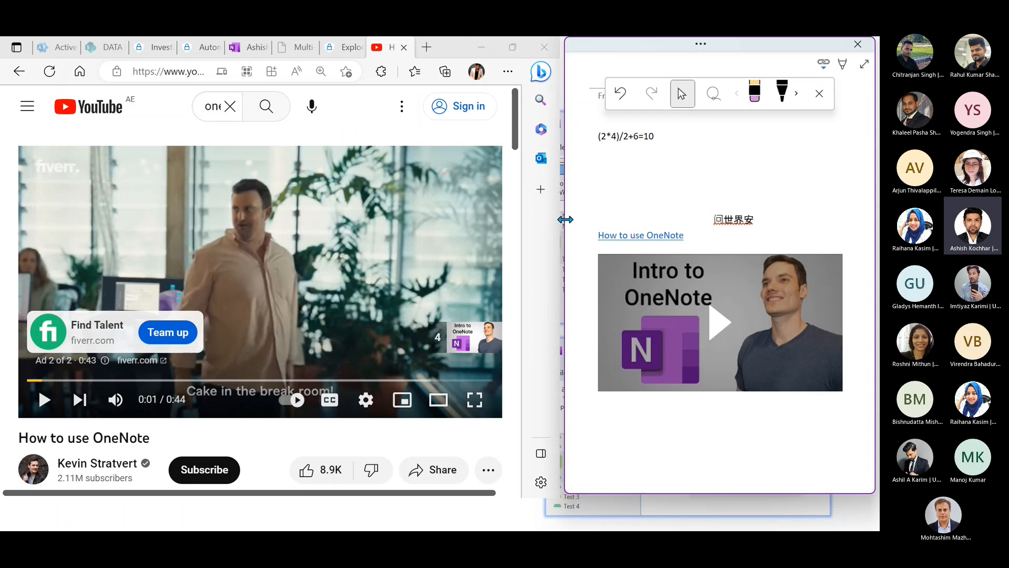
# - Adjust the docked window's width so the embedded video is mostly visible, and play and pause that video briefly
pyautogui.moveTo(565, 219); pyautogui.dragTo(739, 231)
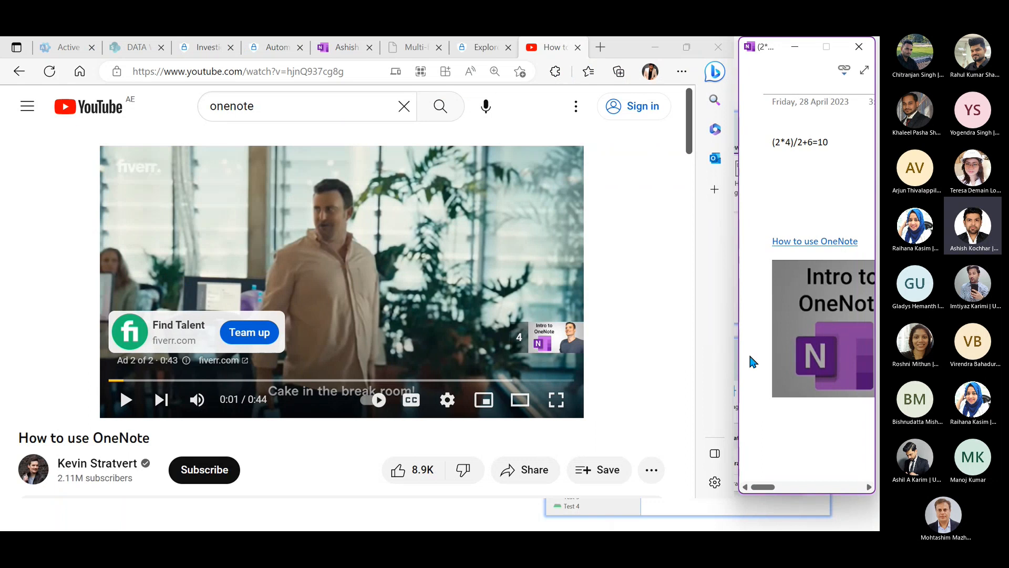
pyautogui.moveTo(741, 310); pyautogui.dragTo(626, 296)
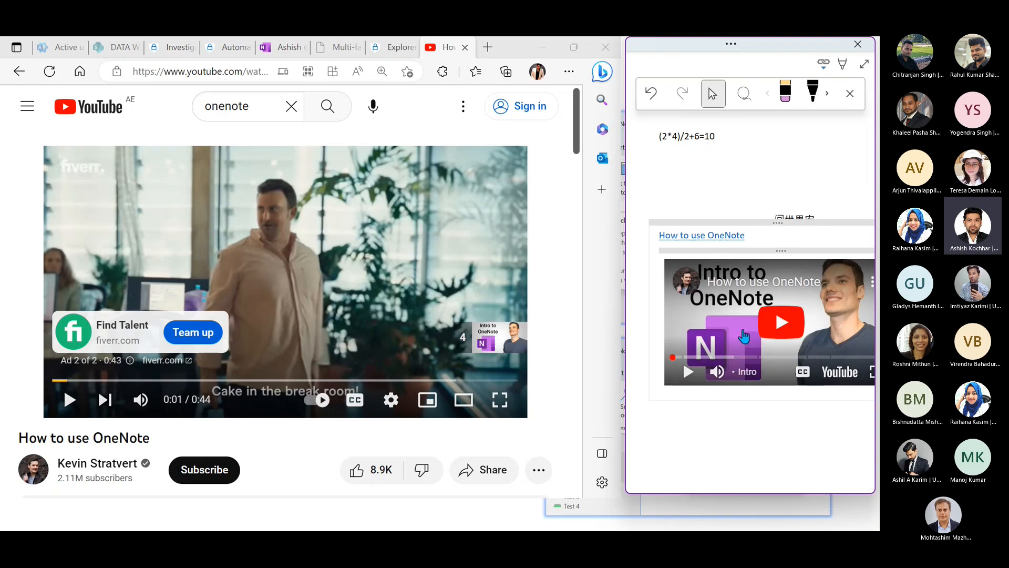
pyautogui.click(690, 372)
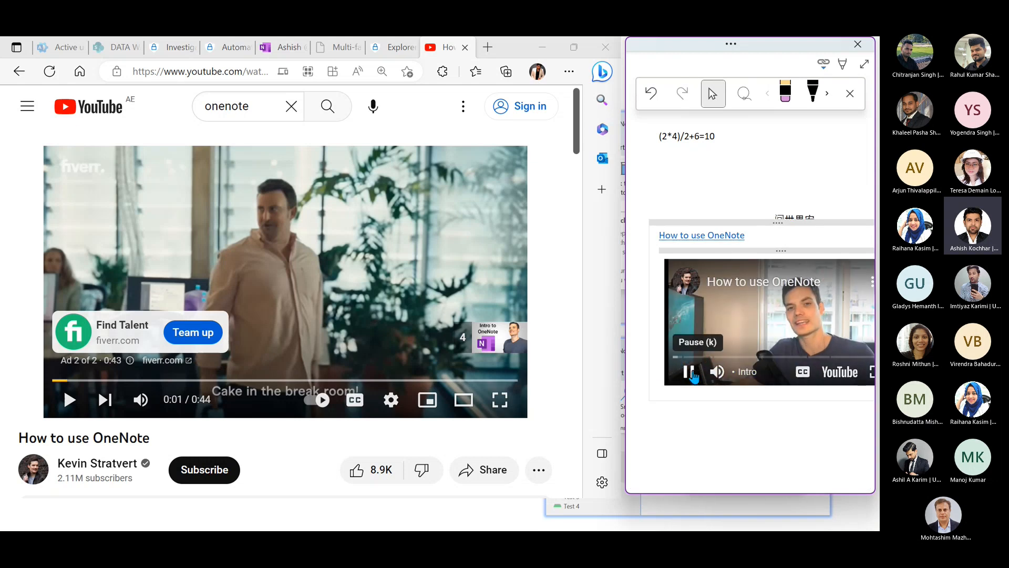
pyautogui.click(691, 372)
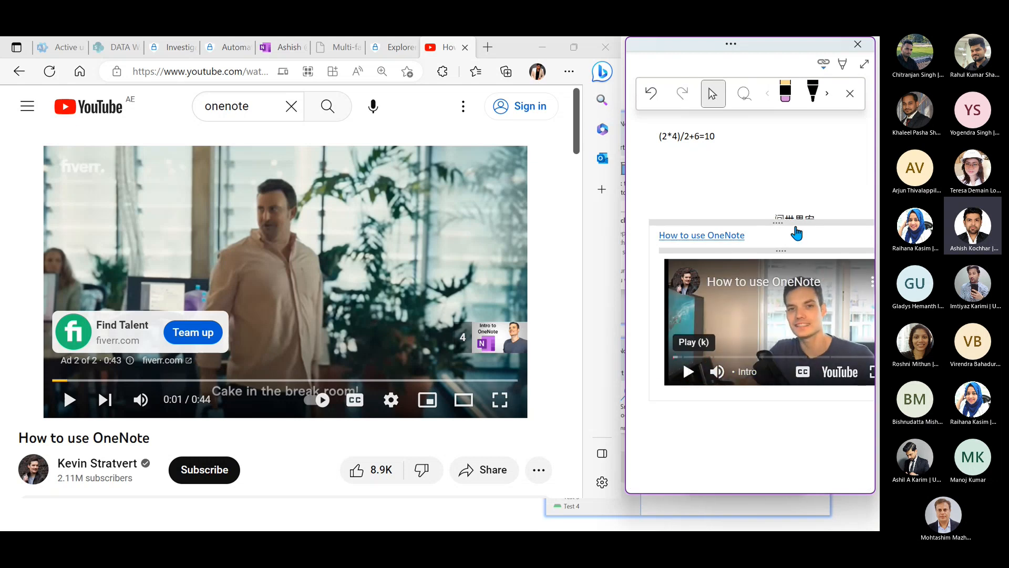
# - Restore the full OneNote window and dock the page to the desktop again
pyautogui.click(865, 65)
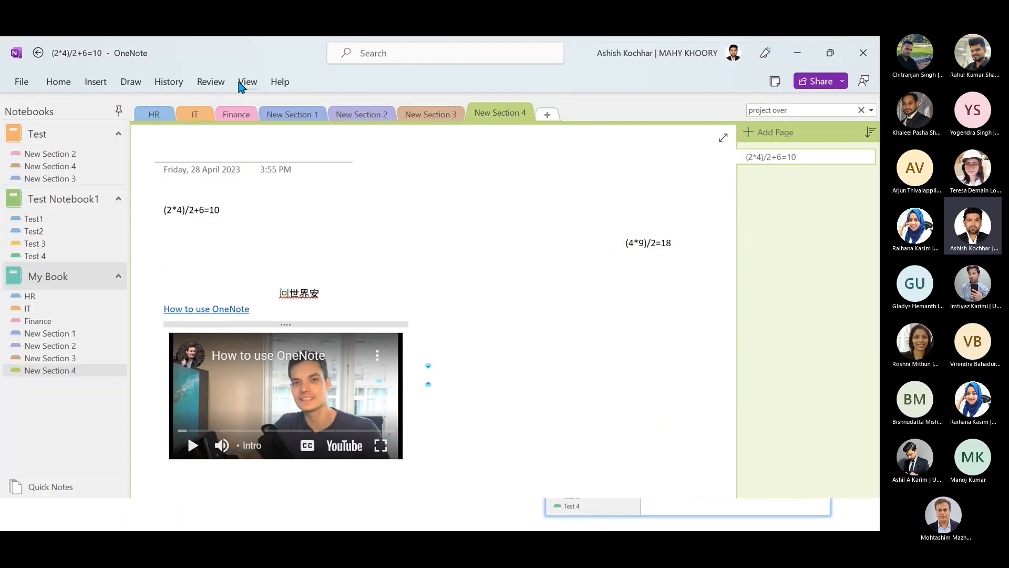
pyautogui.click(245, 82)
pyautogui.click(98, 118)
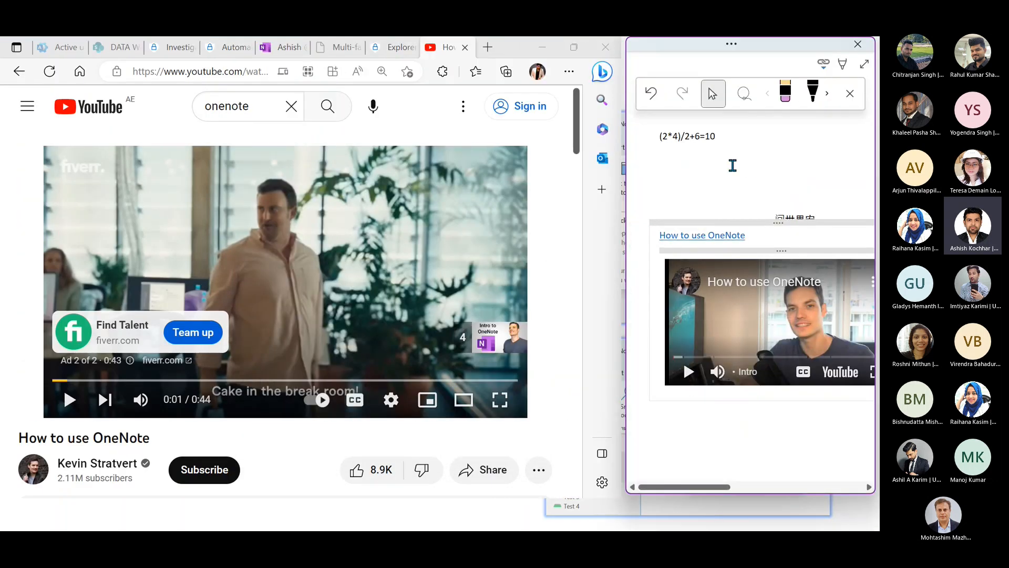
# - Narrow the docked window and shrink the embedded video so it fits within the window's width
pyautogui.moveTo(626, 178); pyautogui.dragTo(743, 192)
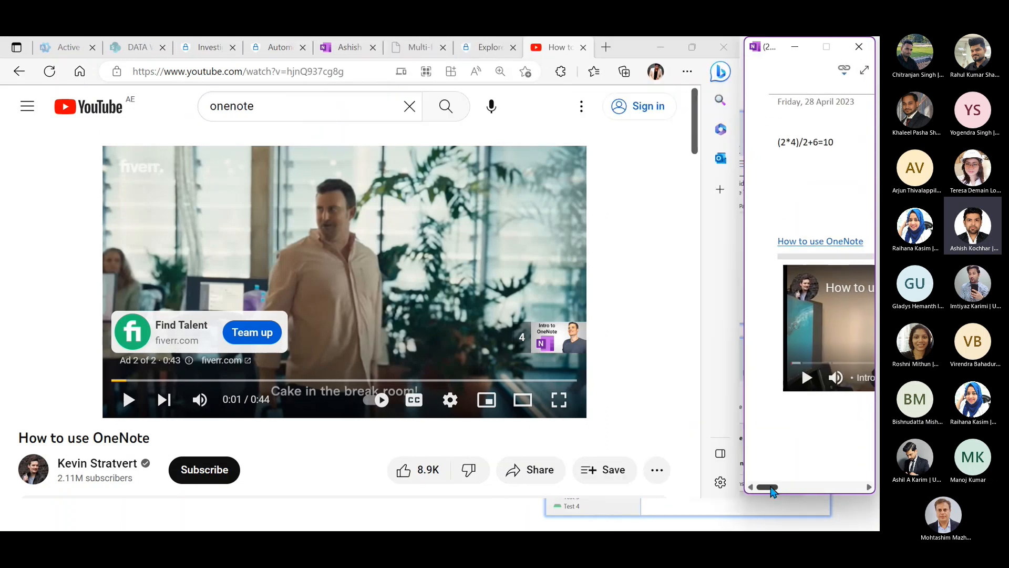
pyautogui.moveTo(767, 487); pyautogui.dragTo(808, 489)
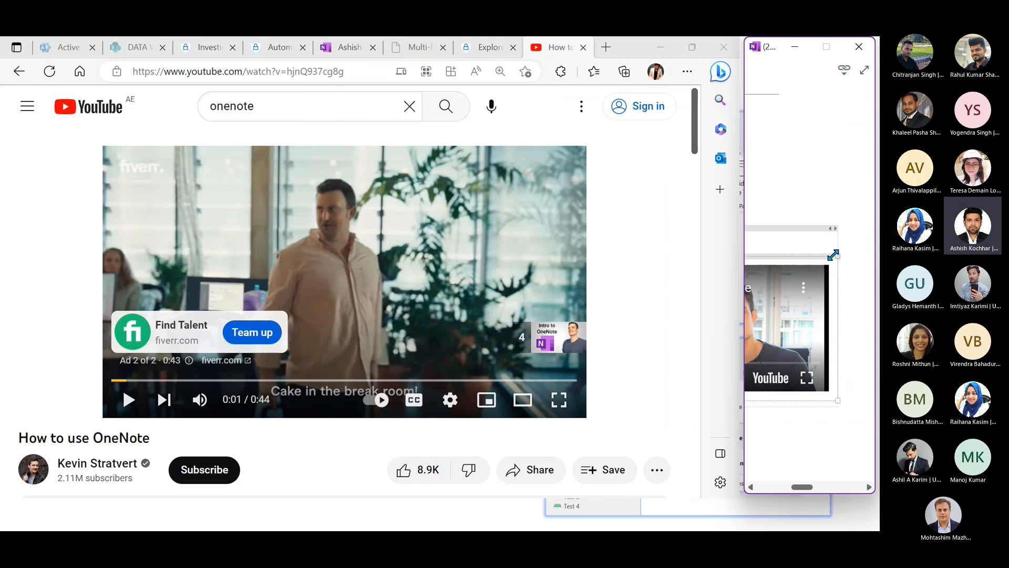
pyautogui.moveTo(839, 254); pyautogui.dragTo(761, 302)
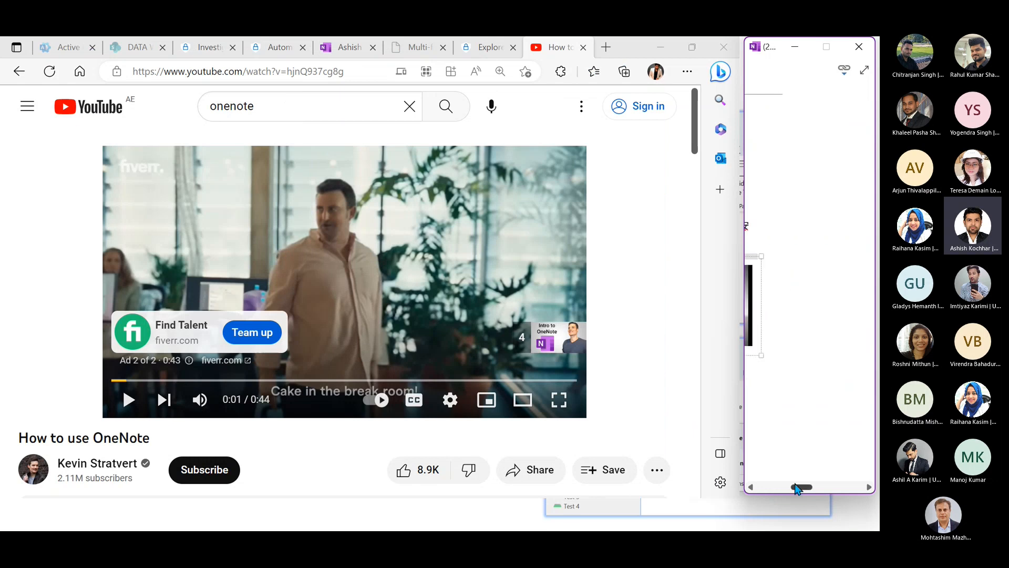
pyautogui.moveTo(797, 488); pyautogui.dragTo(755, 499)
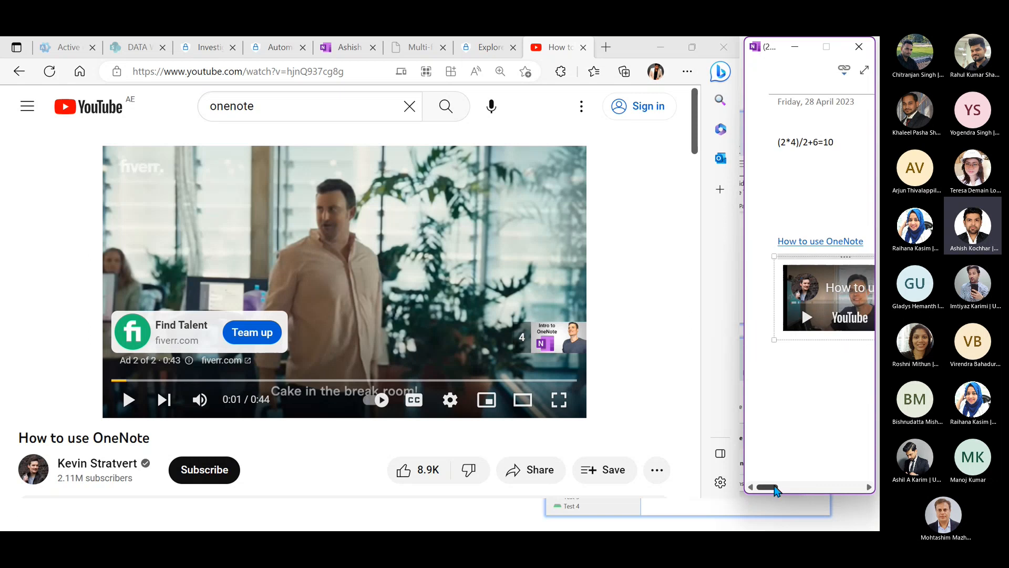
pyautogui.moveTo(773, 487); pyautogui.dragTo(784, 489)
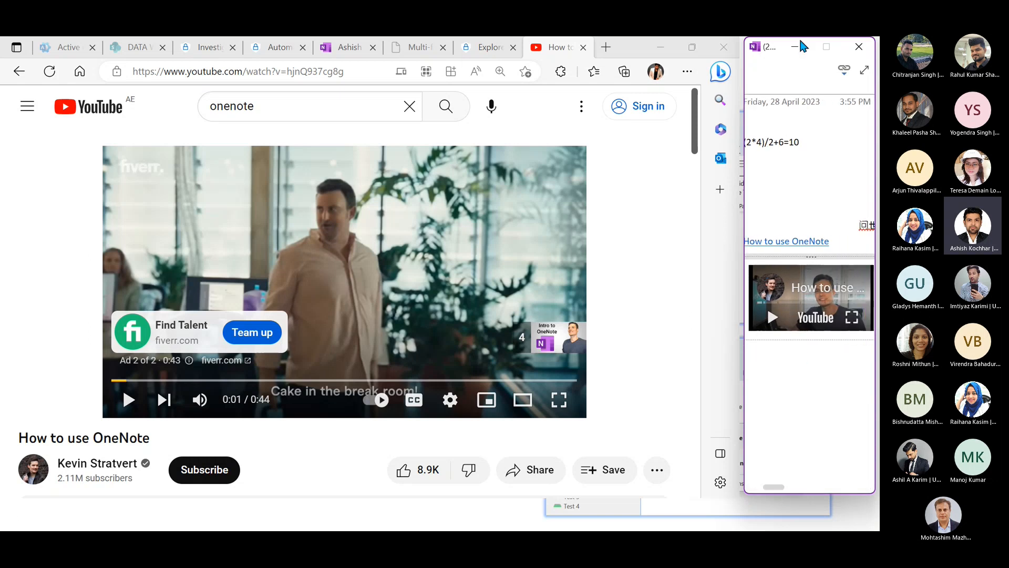
# - Play the embedded video in the docked note while placing the cursor in the YouTube search field, and pause it
pyautogui.click(774, 319)
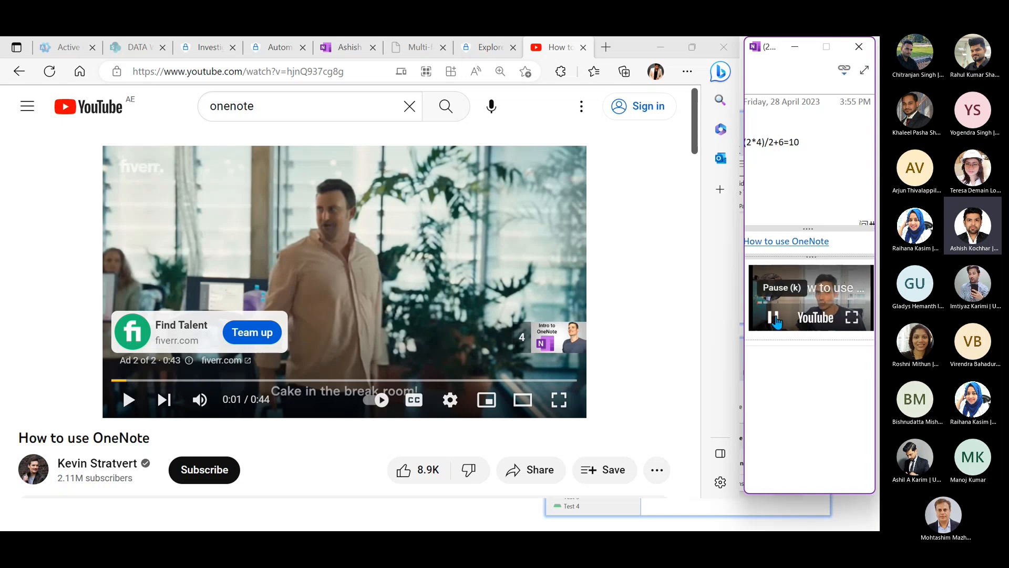
pyautogui.click(244, 105)
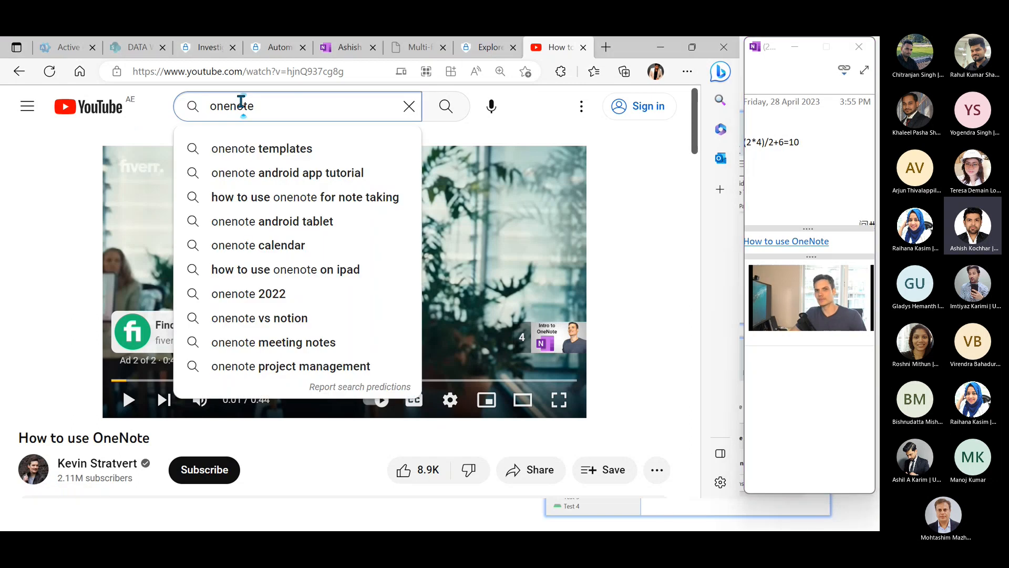
pyautogui.click(775, 319)
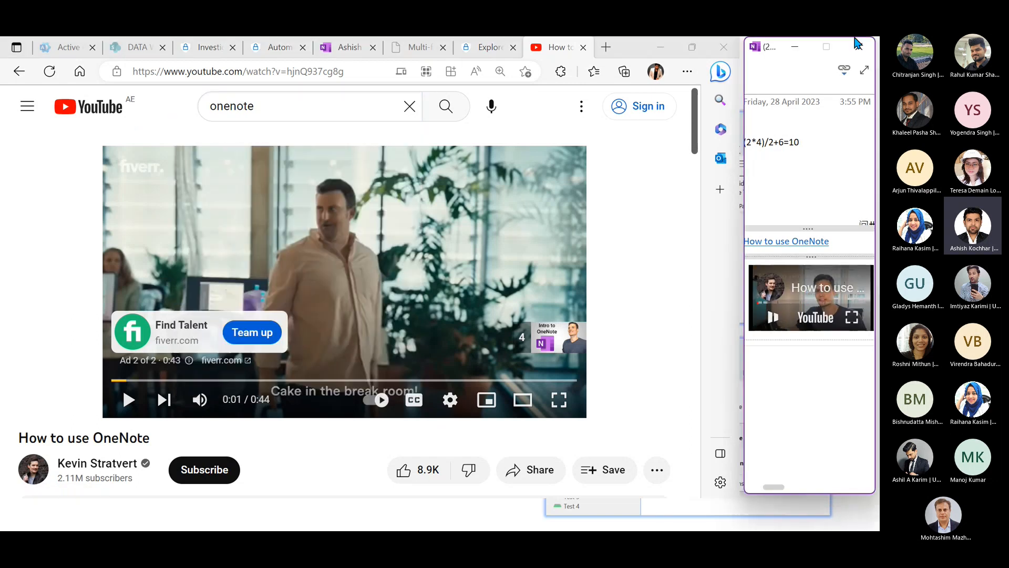
# - Restore the full OneNote window, switch to the PowerPoint slide show and advance past the Dock and Translate slide
pyautogui.click(865, 77)
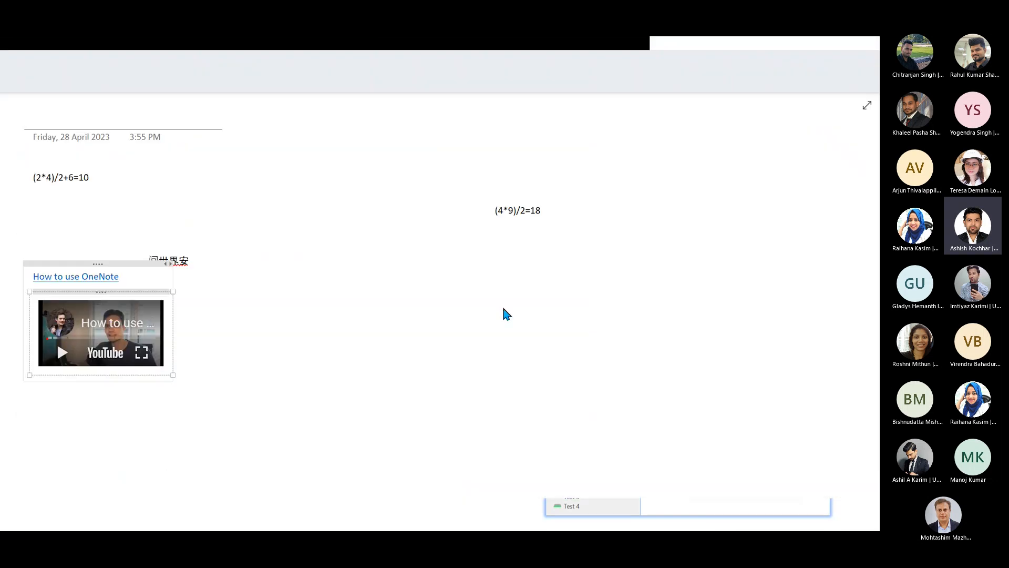
pyautogui.hotkey('alt', 'Tab')
pyautogui.hotkey('alt', 'Tab')
pyautogui.hotkey('alt', 'Tab')
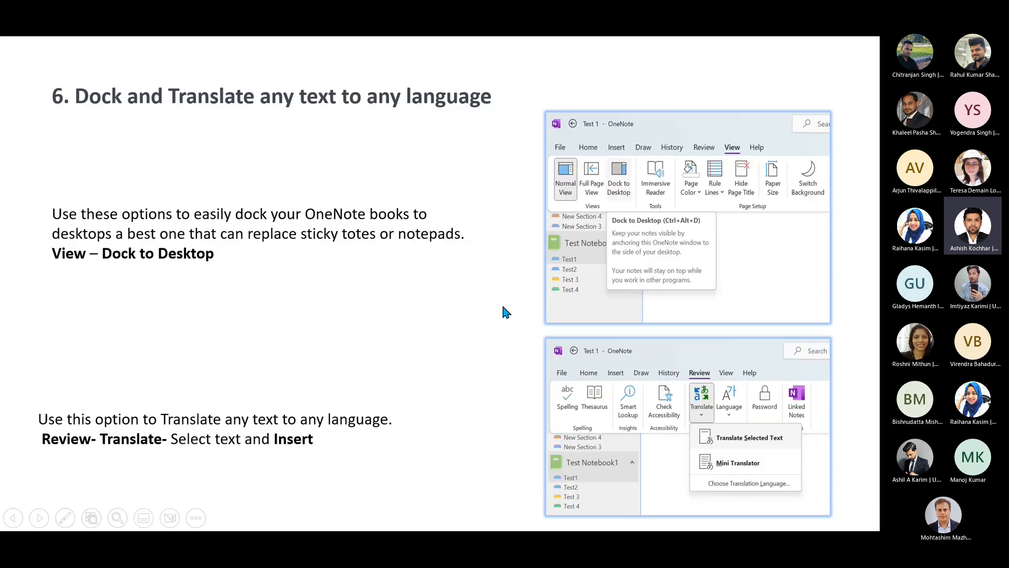
pyautogui.click(503, 306)
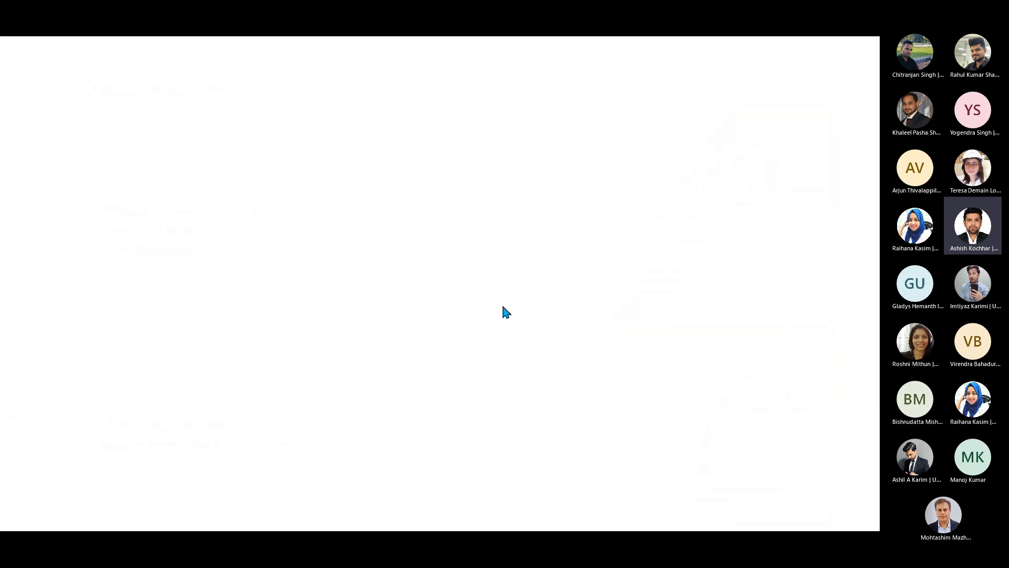